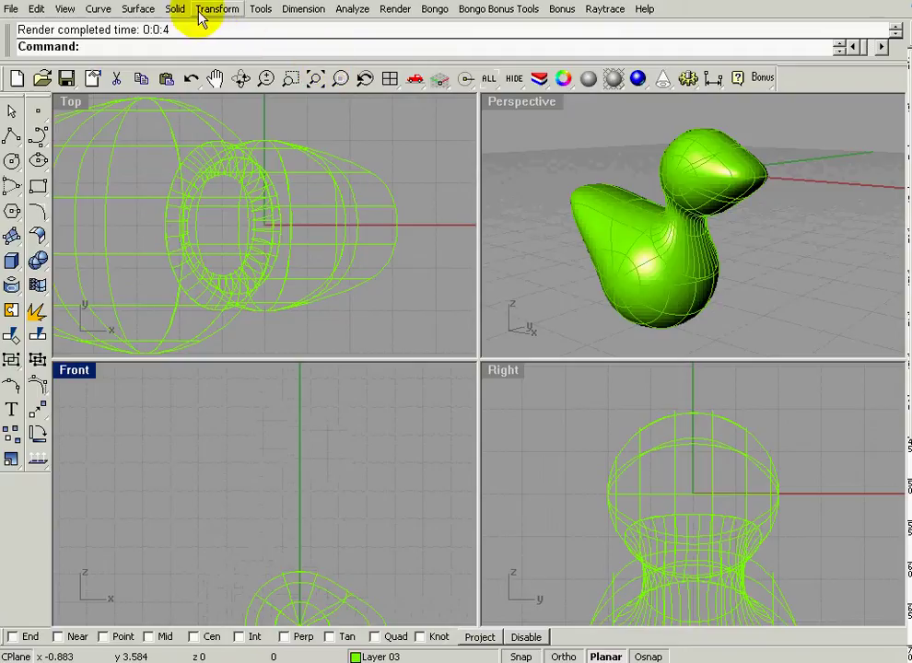
With grid snap on, create a sphere of radius 5 in the Front view, centred on the vertical axis at 0,35 above the duck
left_click(180, 11)
mouse_move(259, 46)
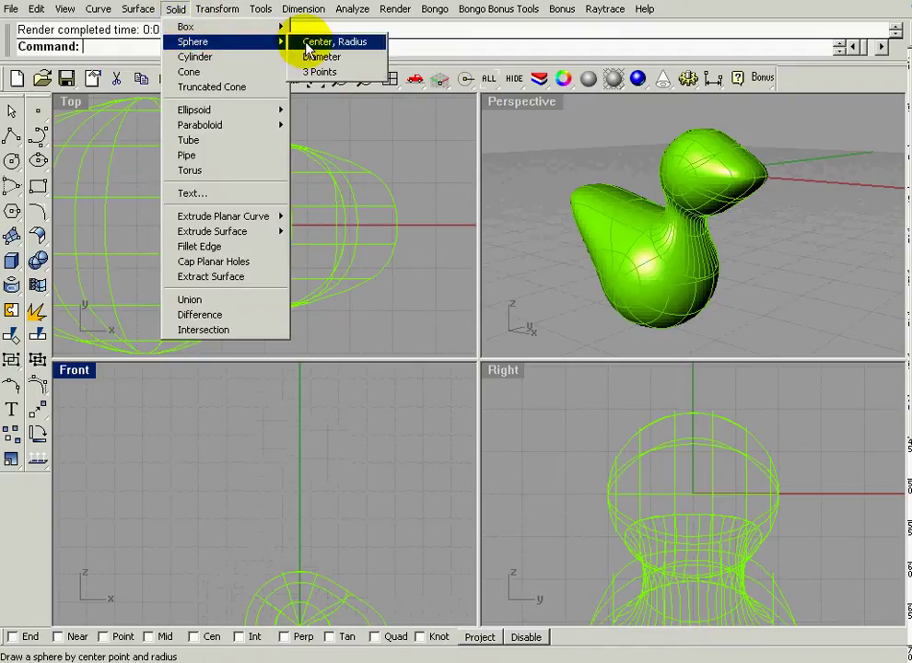
left_click(304, 41)
left_click(516, 655)
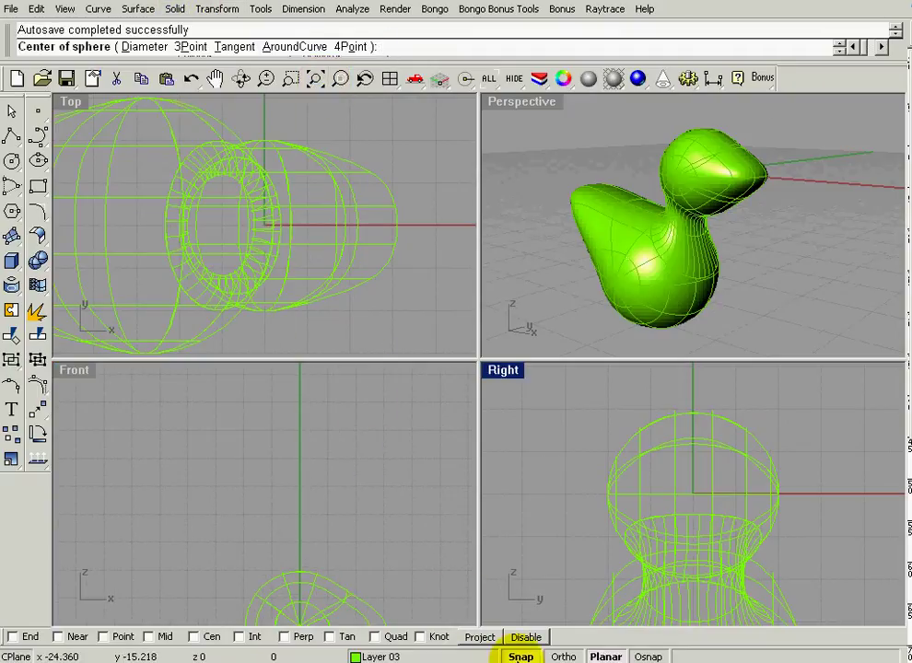
left_click(298, 429)
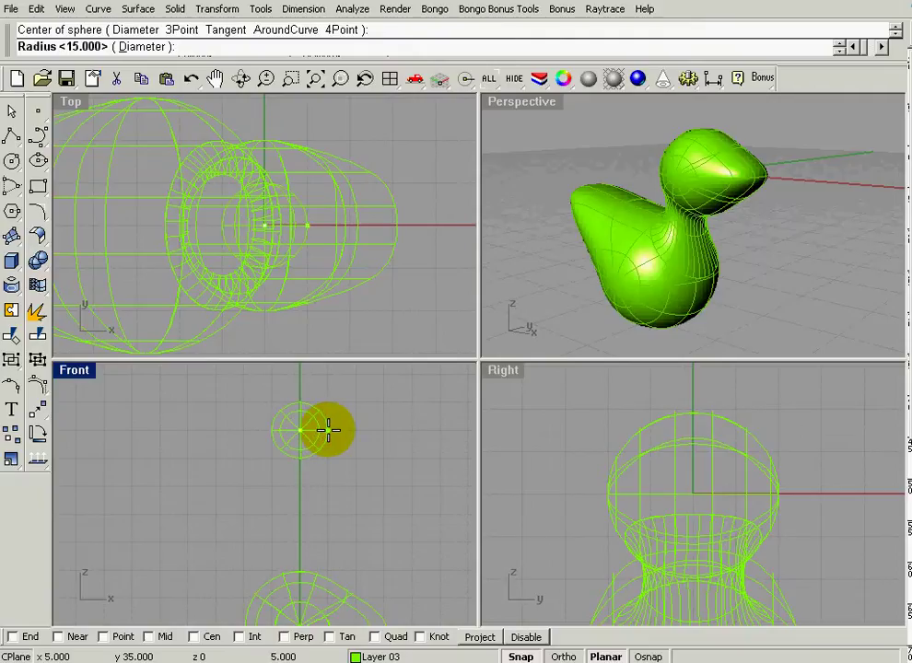
left_click(331, 438)
Duplicate the new sphere in place and hide one of the two coincident copies
scroll(331, 433, "up", 3)
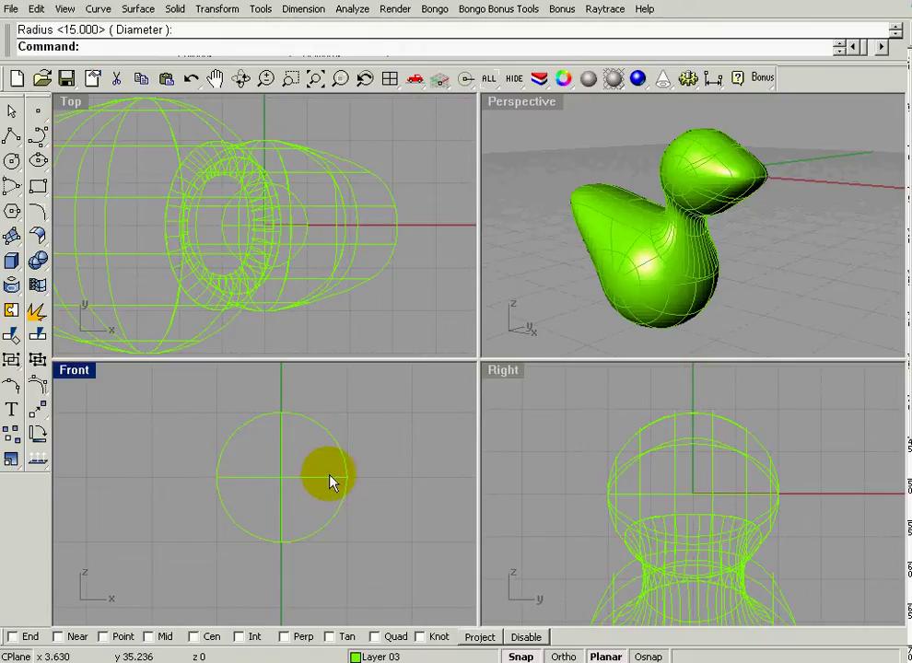
left_click(328, 476)
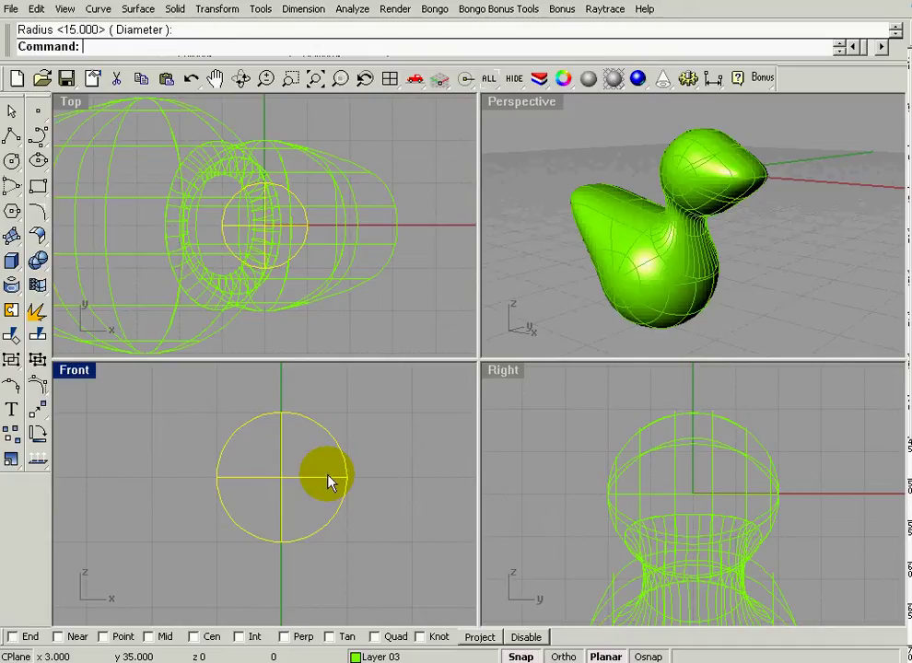
key("ctrl+c")
key("ctrl+v")
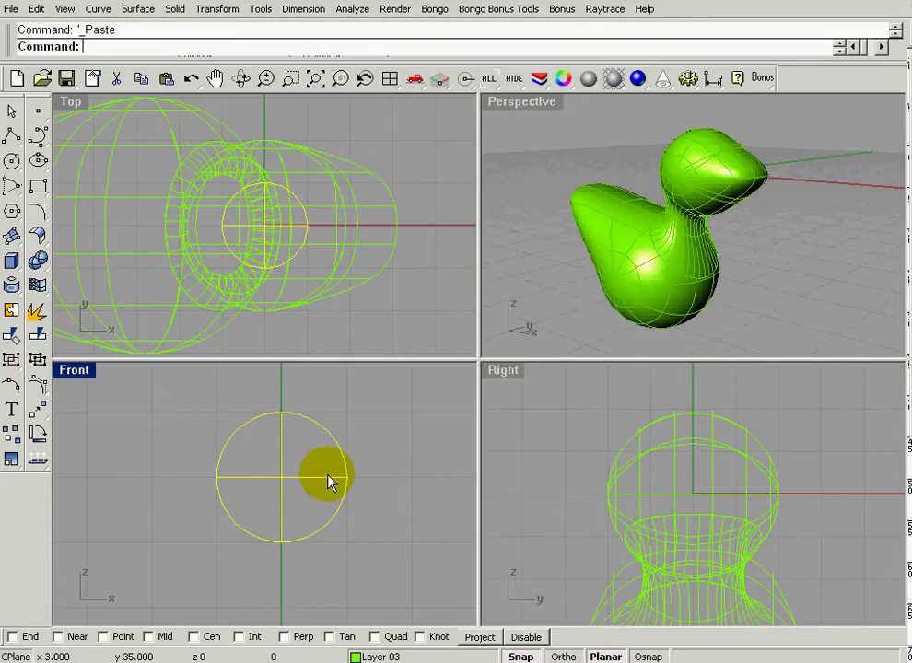
left_click(396, 516)
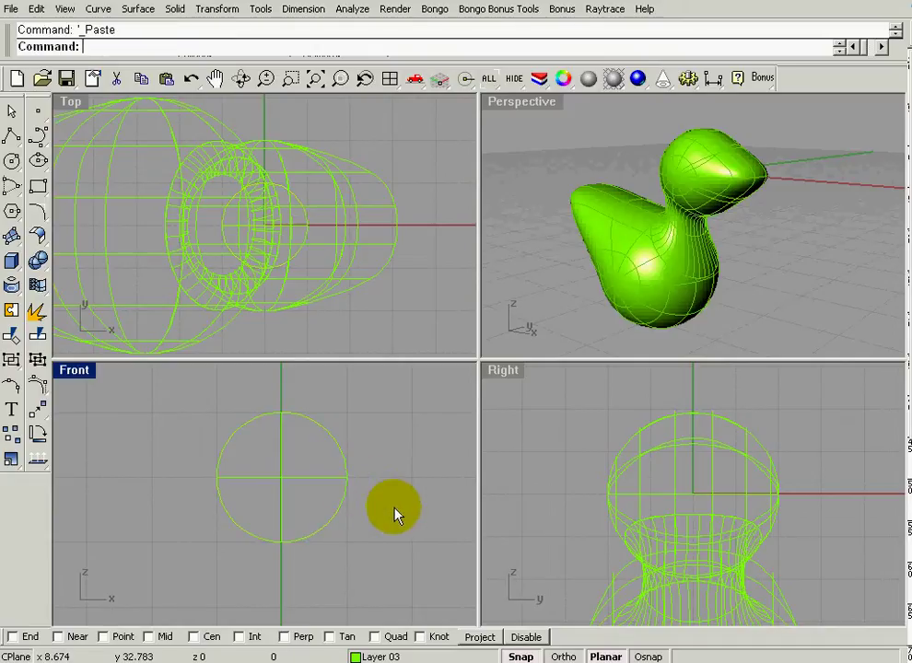
left_click(341, 516)
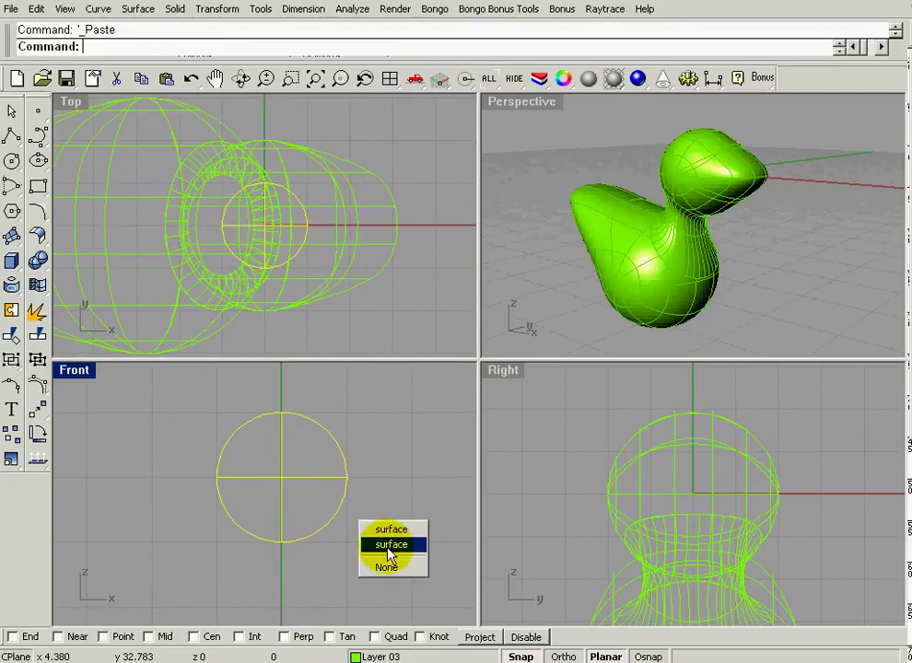
left_click(391, 531)
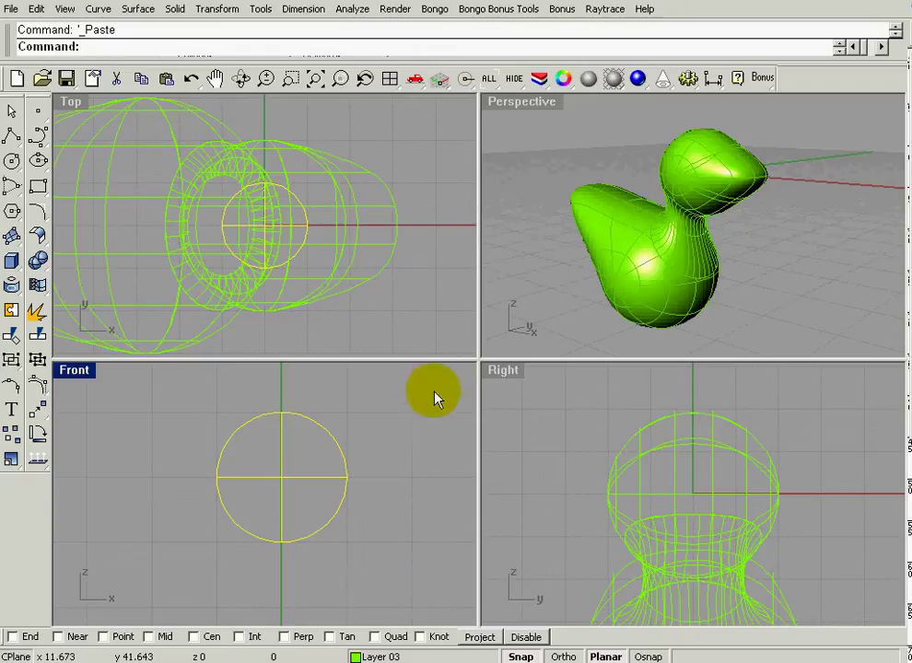
left_click(513, 80)
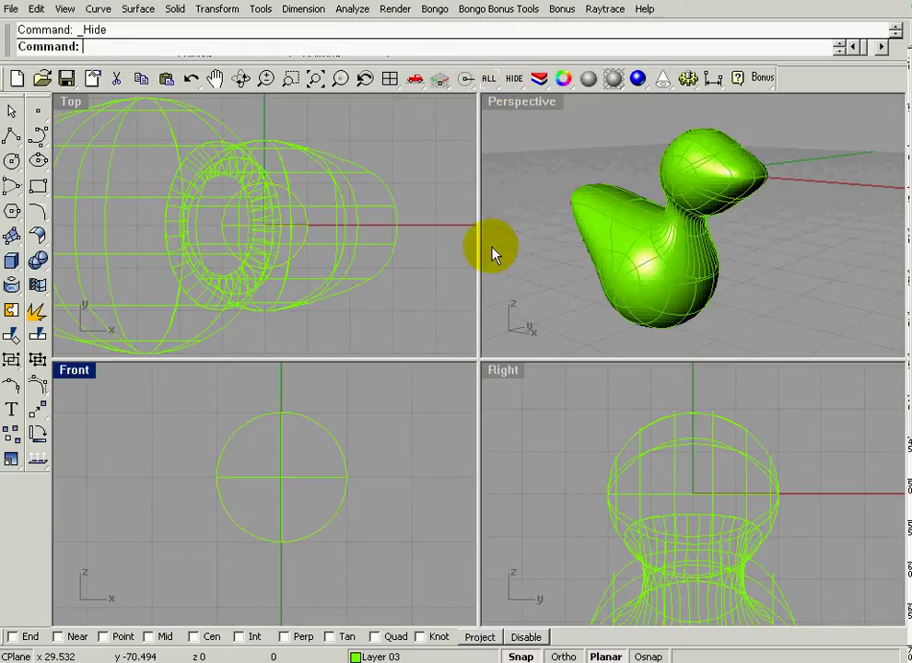
Offset the surface of the visible sphere outward by 1 to create a larger concentric sphere
left_click(322, 478)
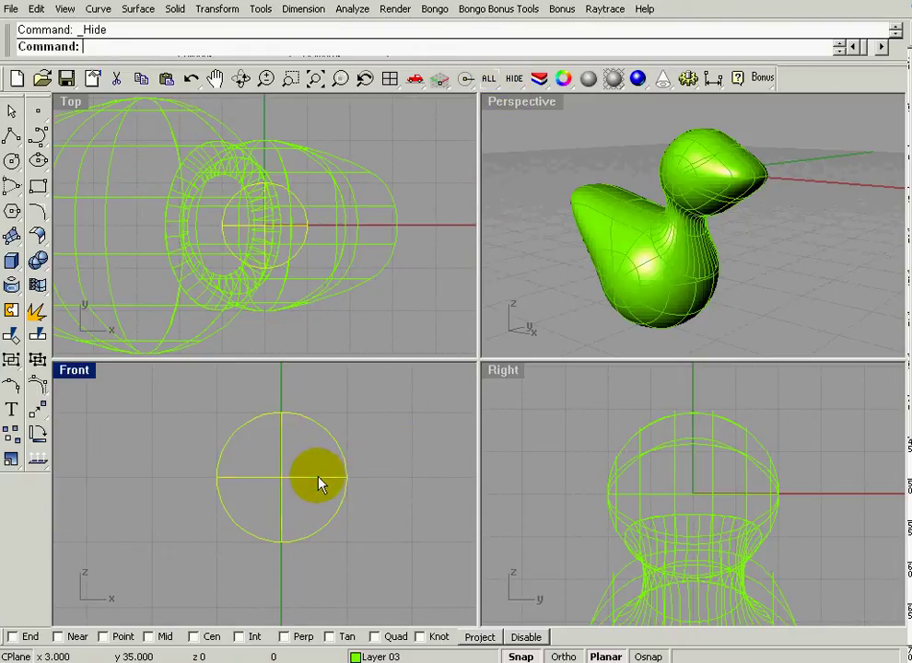
left_click(138, 9)
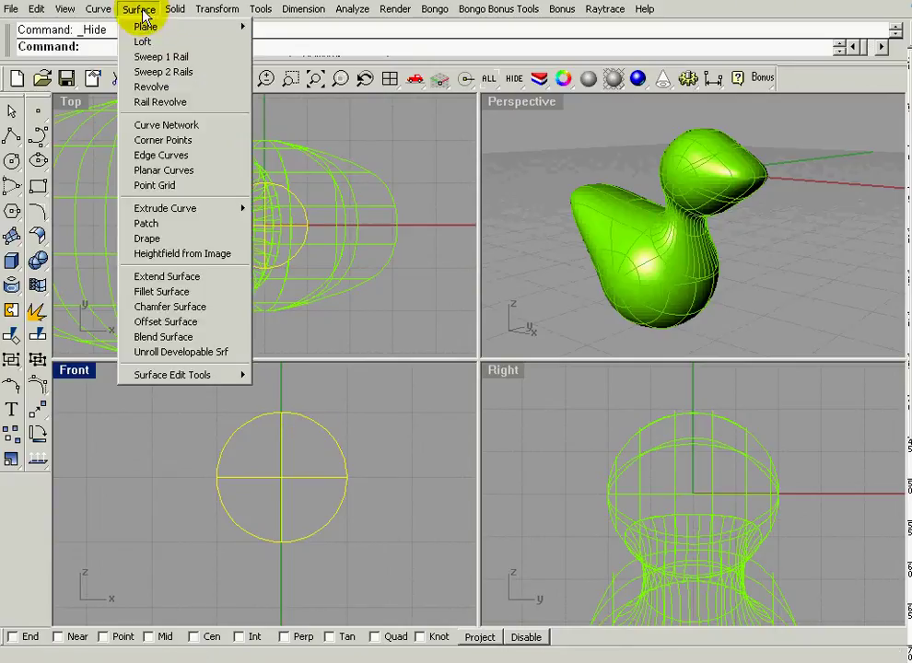
left_click(207, 321)
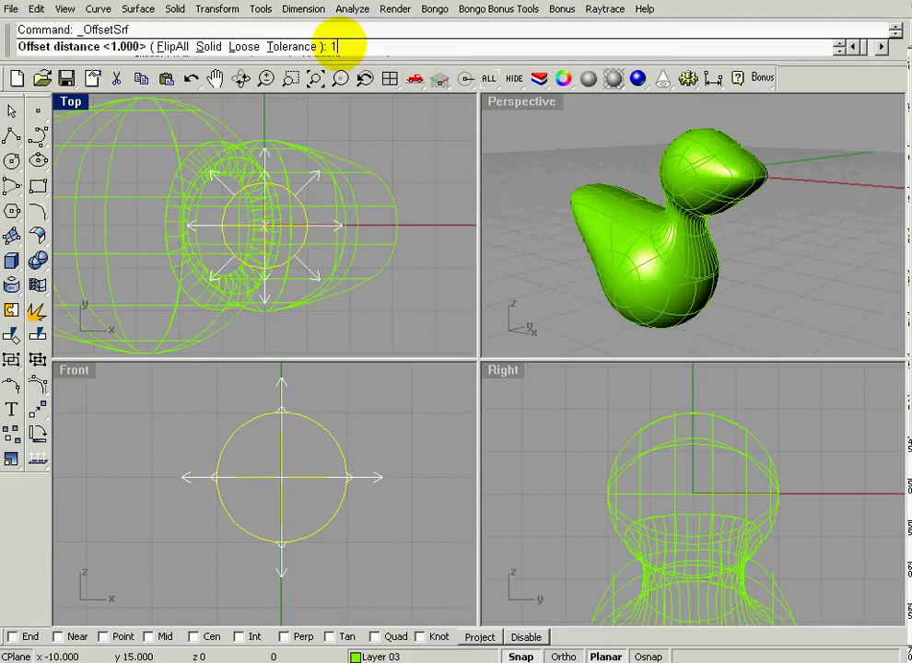
key("Return")
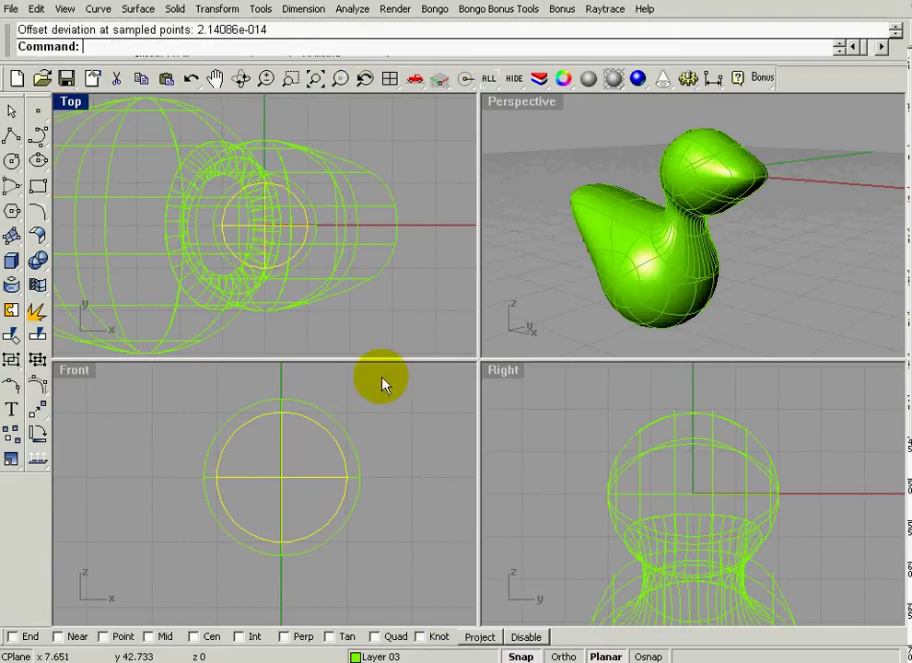
left_click(373, 445)
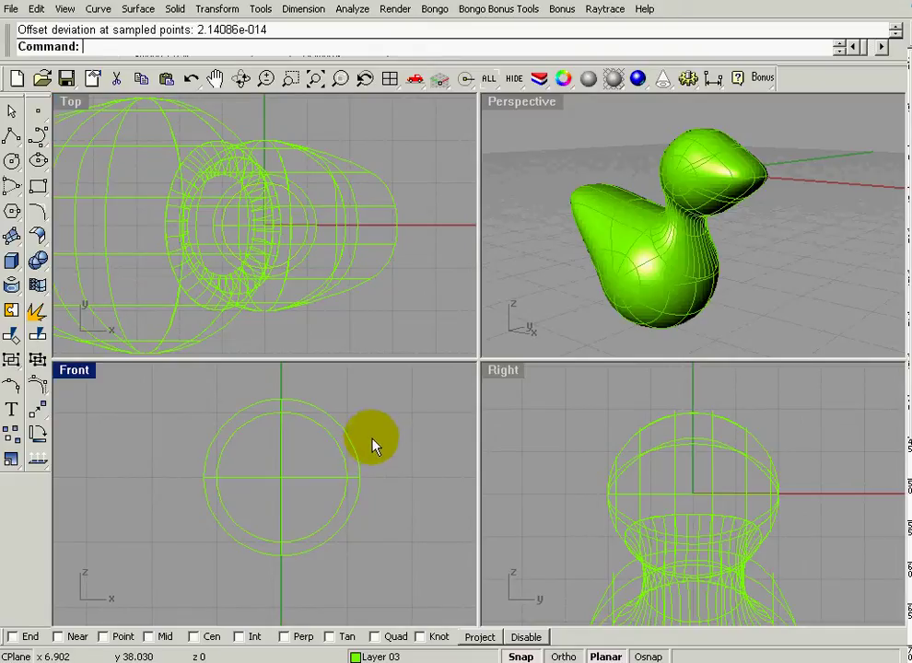
Draw an interpolated, wedge-shaped curve in the Front view from outside the spheres' upper right, through their centre, to outside their lower right
left_click(37, 136)
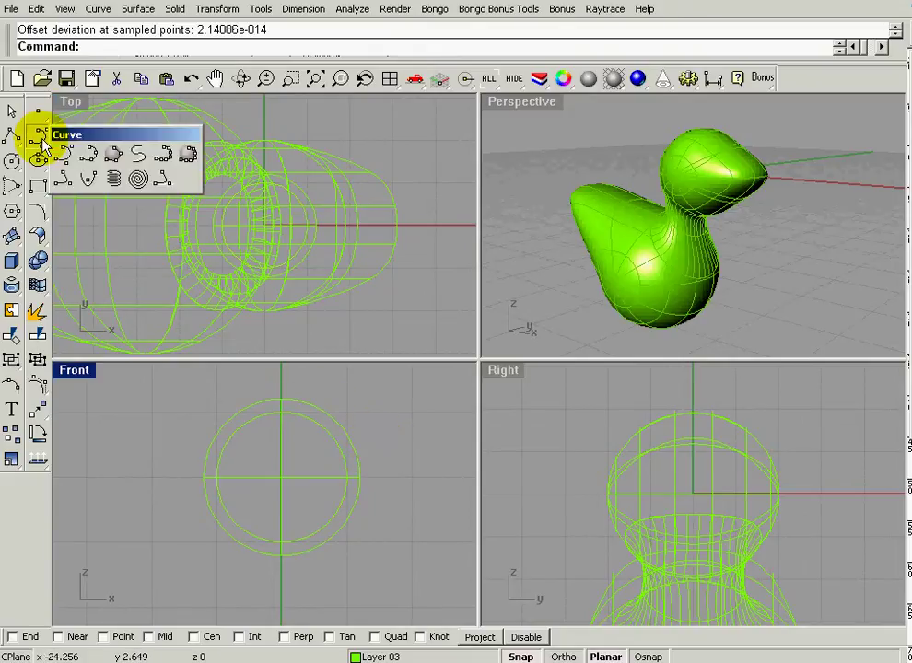
left_click(91, 162)
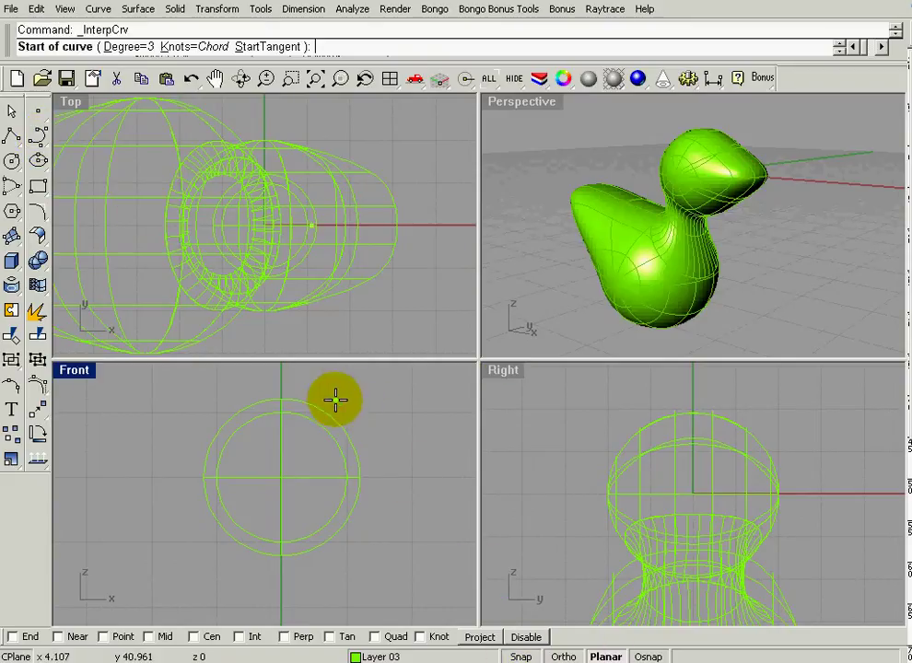
left_click(334, 394)
left_click(331, 438)
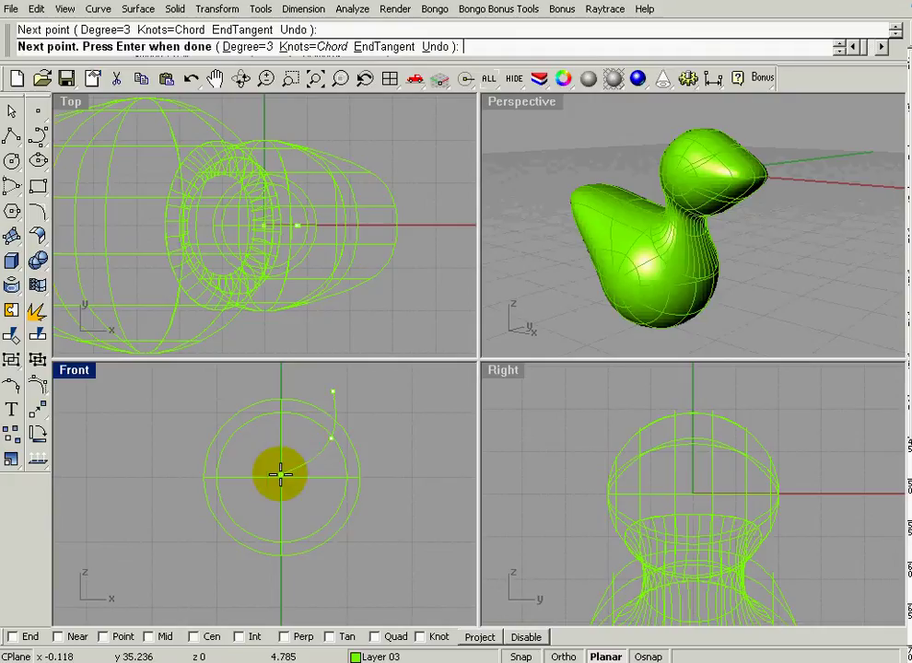
left_click(280, 476)
left_click(287, 487)
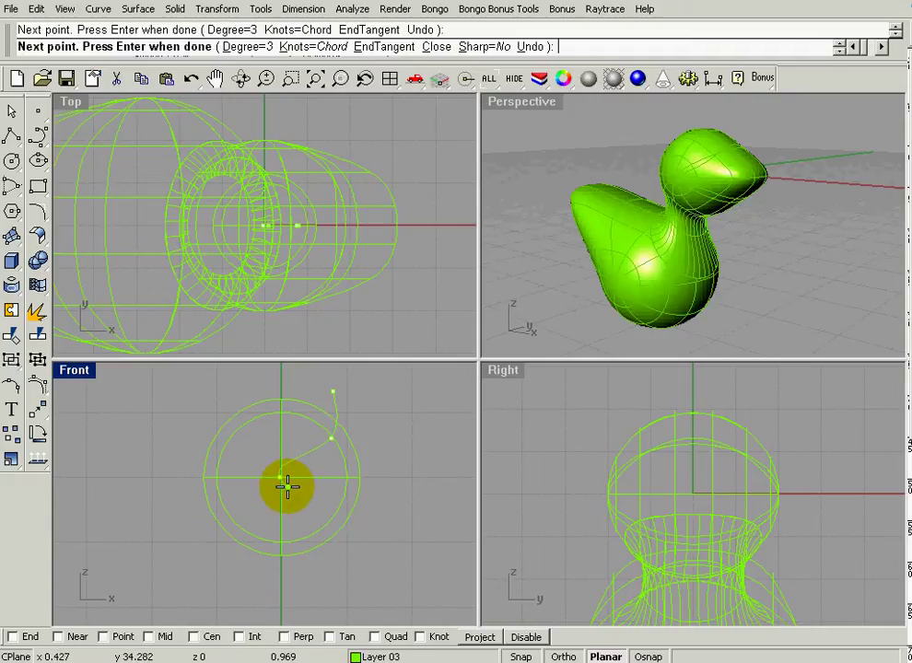
left_click(351, 552)
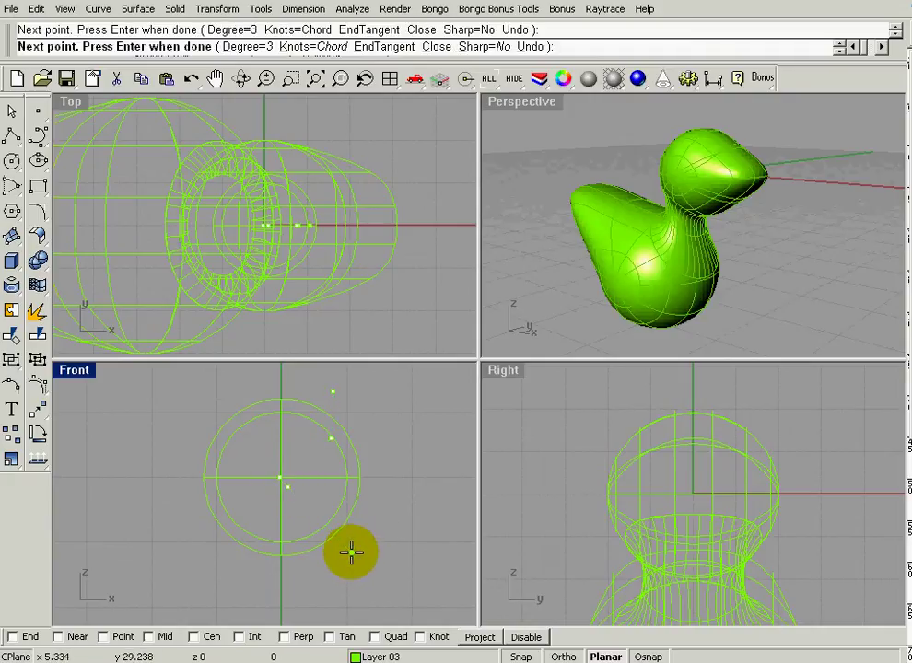
key("Return")
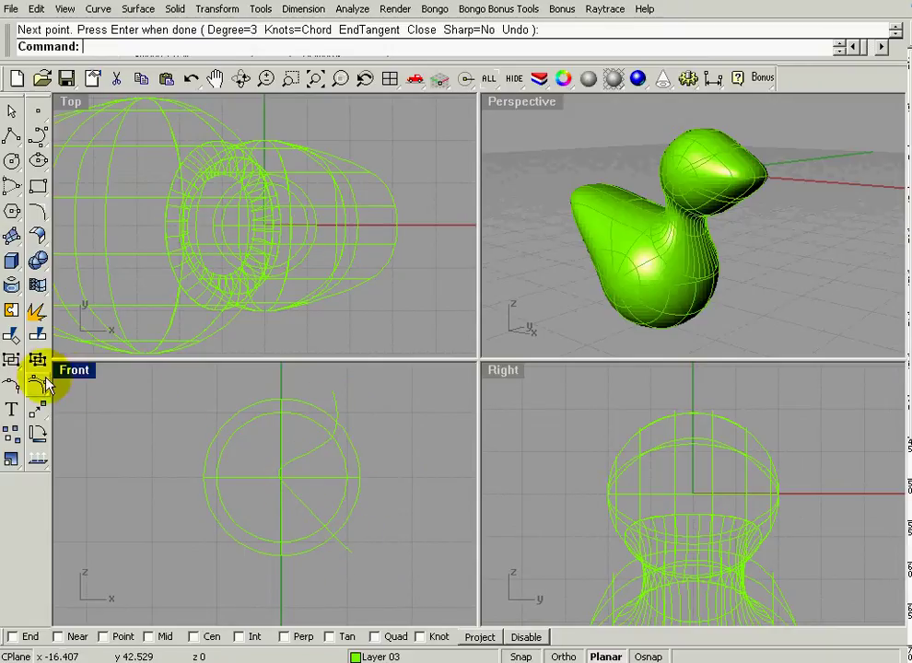
Split both the inner and outer spheres, using the wedge-shaped curve as the cutting object
left_click(38, 335)
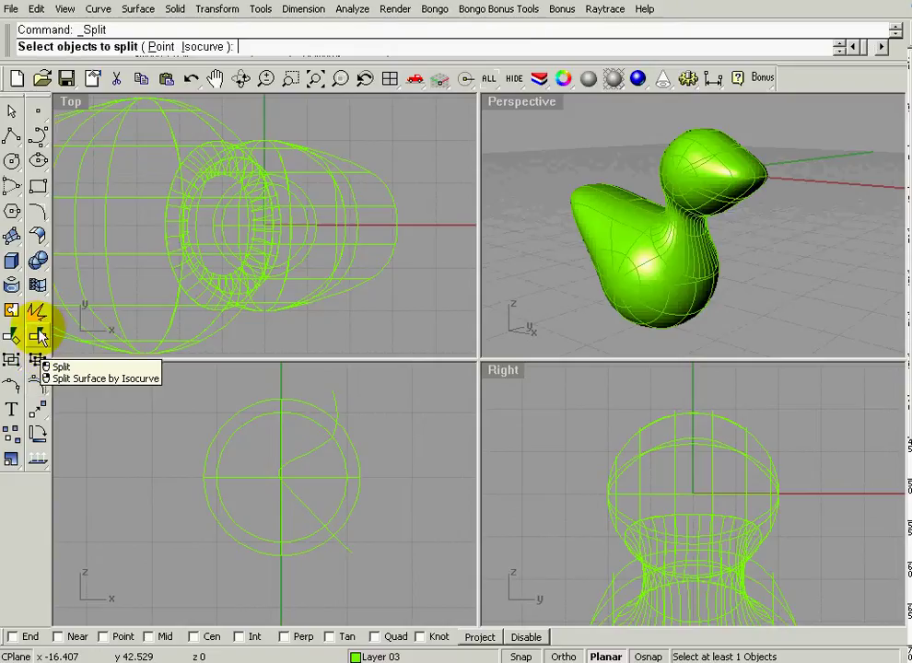
left_click(291, 406)
left_click(290, 418)
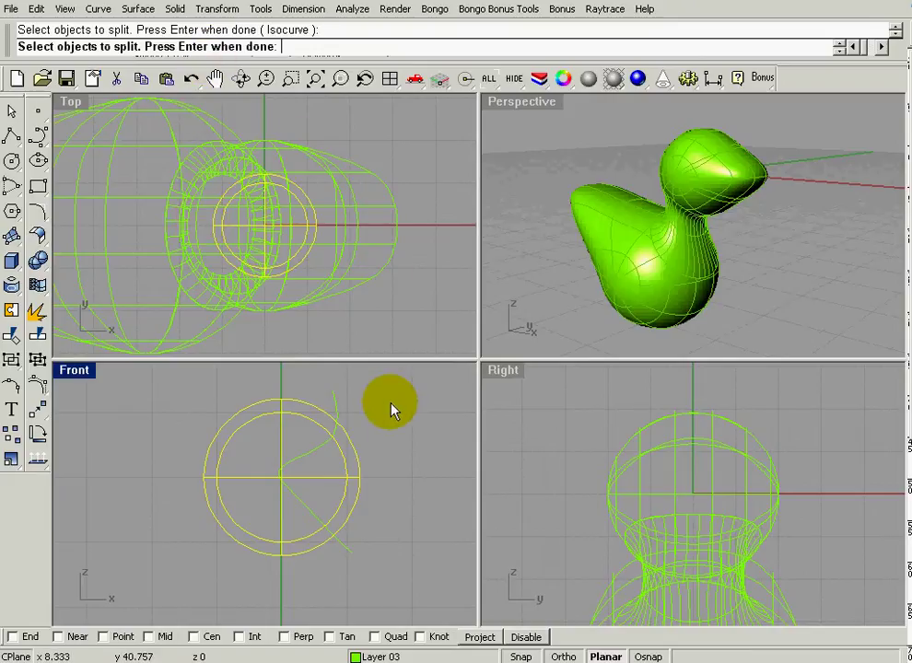
key("Return")
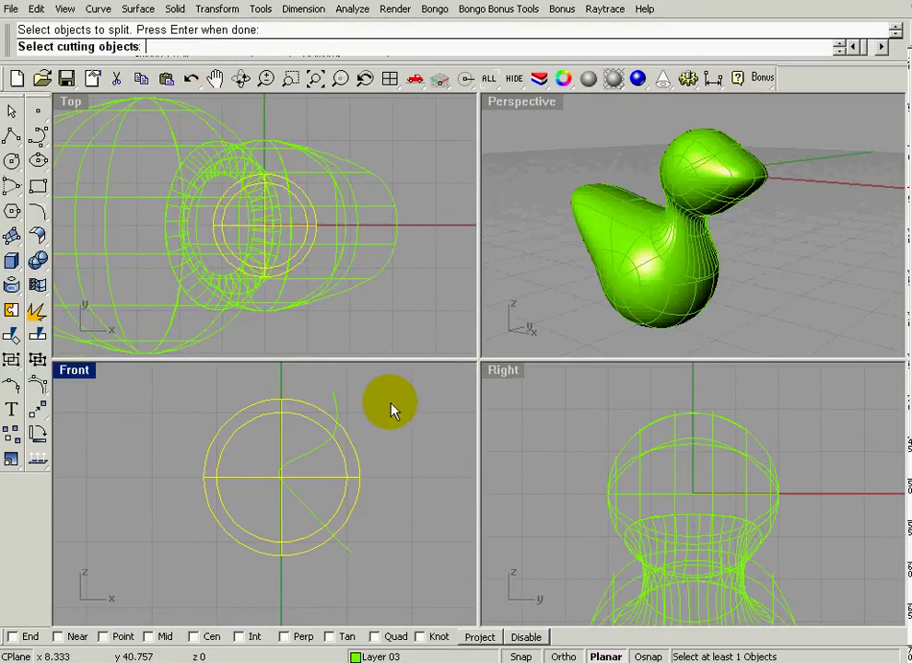
left_click(338, 414)
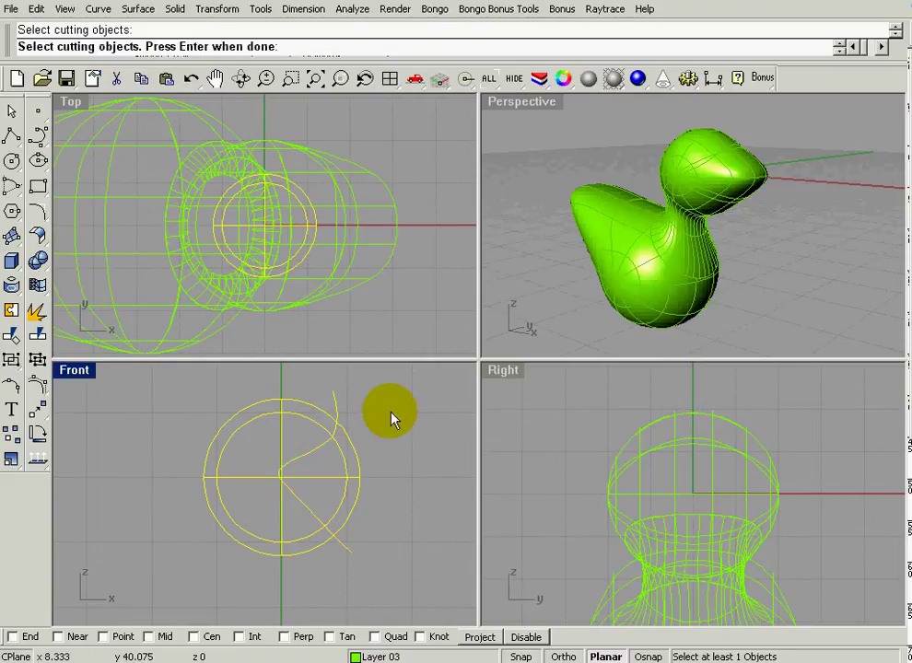
key("Return")
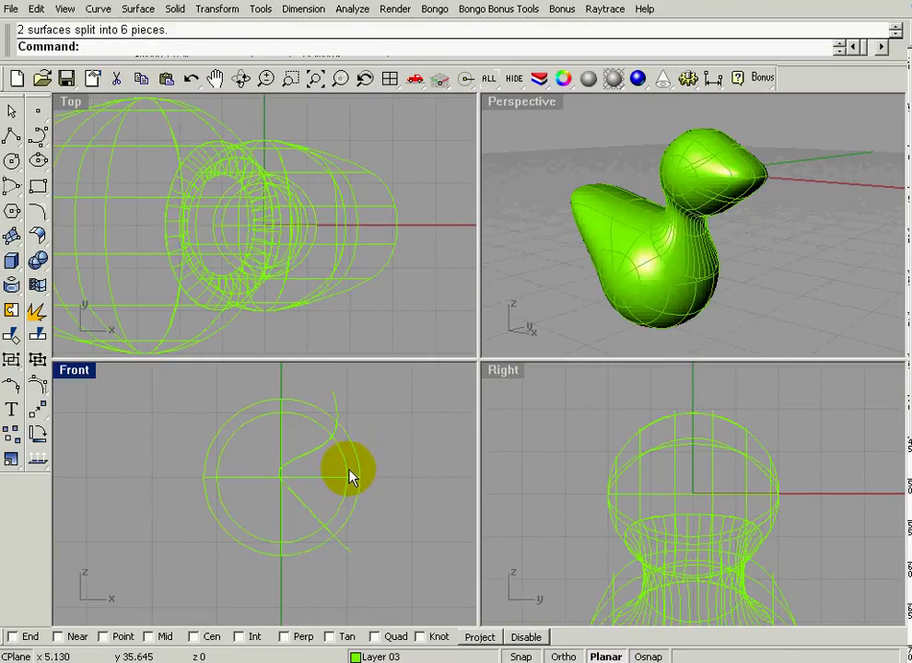
Delete the wedge pieces cut from the right side of both spheres, together with the cutting curve
left_click(360, 474)
key("Delete")
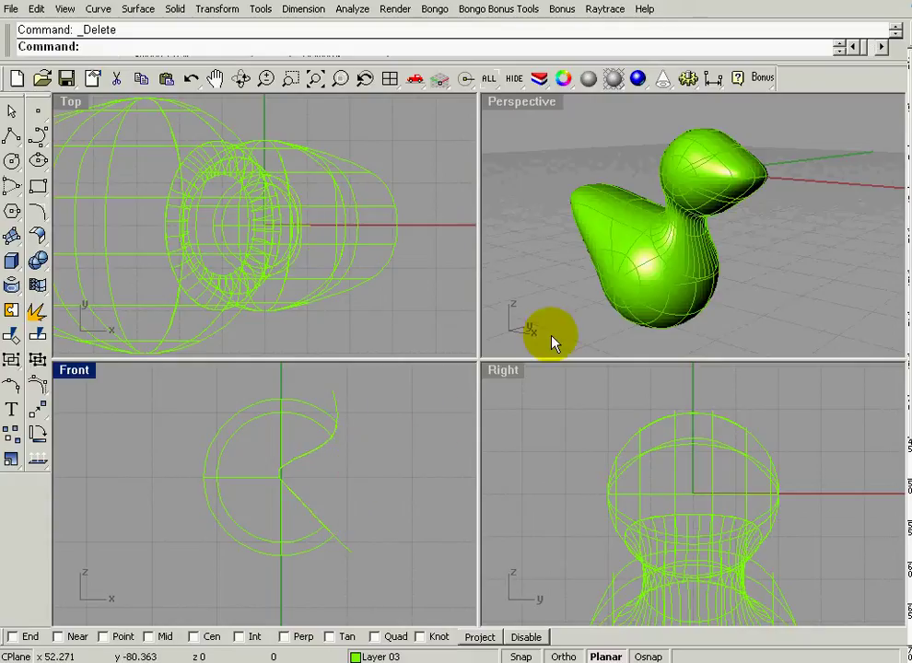
left_click(366, 414)
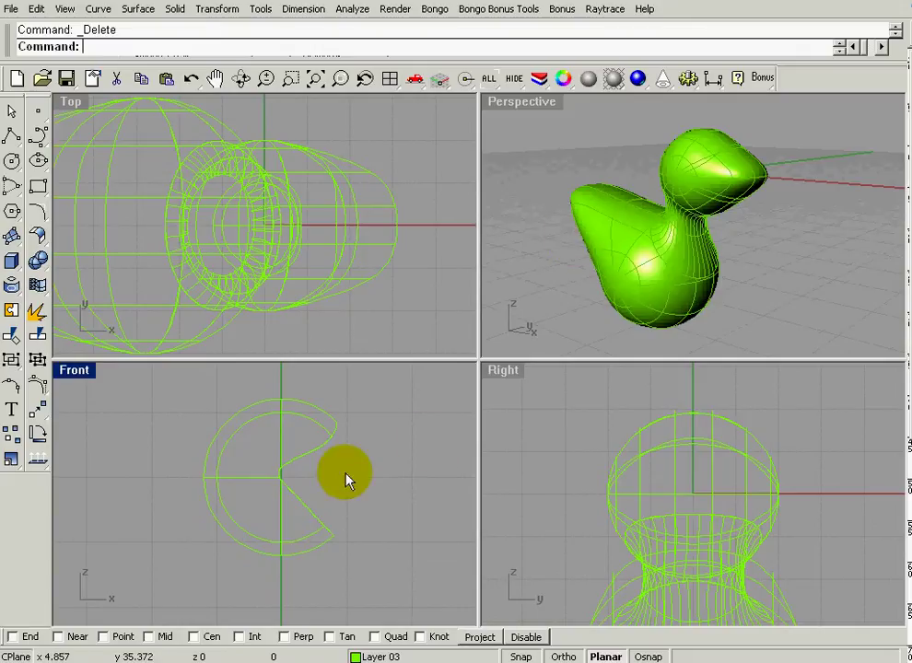
Start a surface blend between the two shells, picking both edge segments of the inner opening, then those of the outer opening
right_click_drag(744, 190, 757, 213)
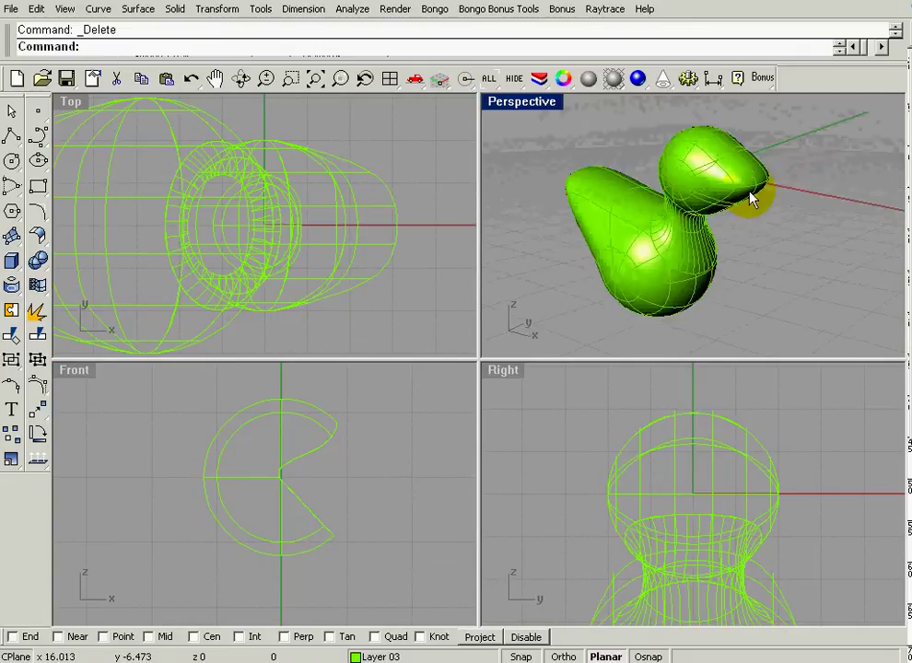
scroll(753, 195, "up", 5)
scroll(753, 195, "down", 5)
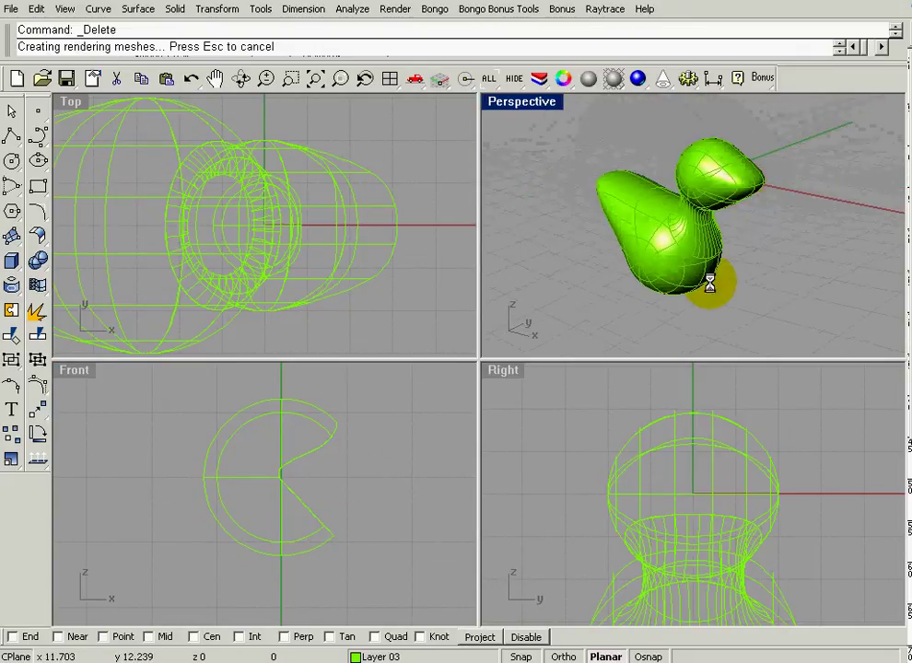
mouse_move(712, 281)
right_mouse_down()
mouse_move(744, 286)
mouse_move(708, 239)
mouse_move(658, 236)
mouse_move(669, 225)
mouse_move(742, 351)
mouse_move(743, 326)
mouse_move(700, 298)
right_mouse_up()
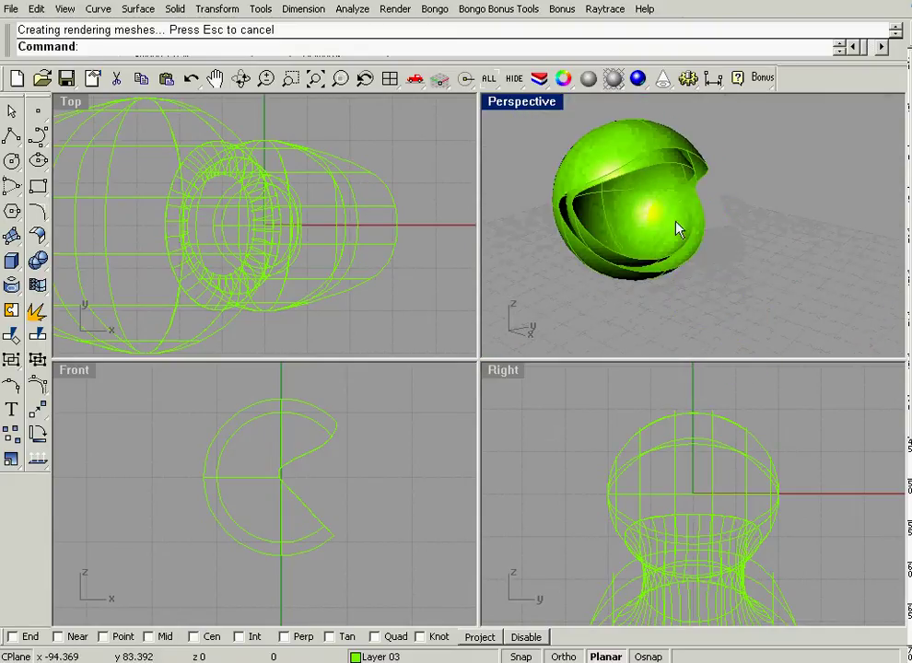
mouse_move(740, 247)
right_mouse_down()
mouse_move(743, 255)
mouse_move(749, 236)
right_mouse_up()
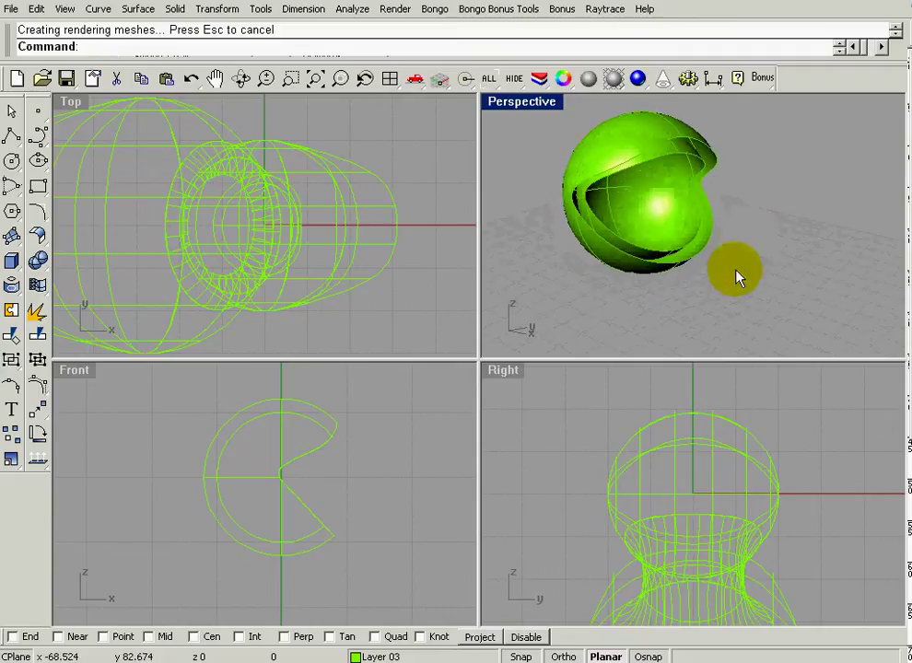
right_click_drag(736, 276, 715, 281)
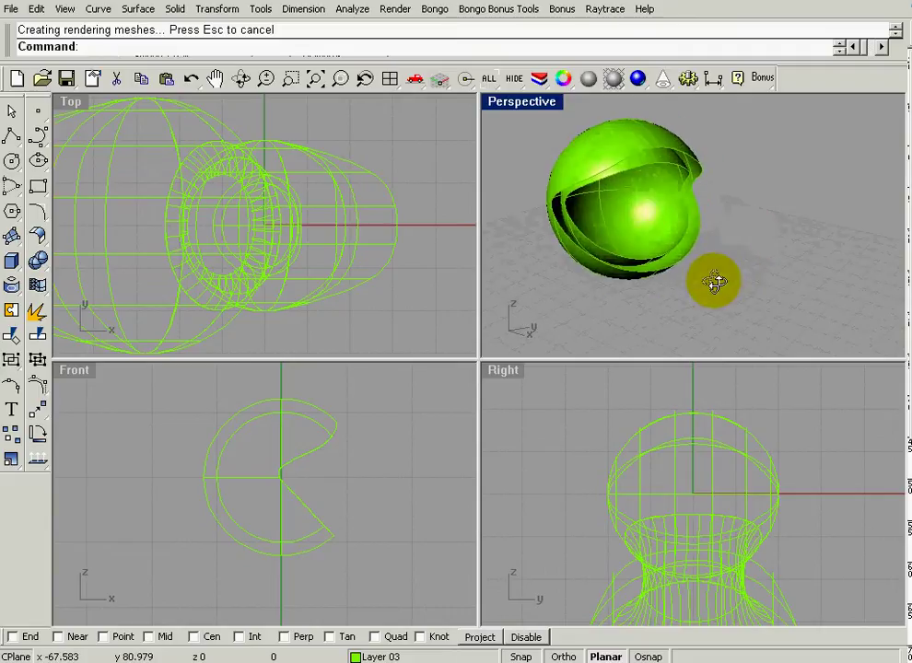
left_click(138, 11)
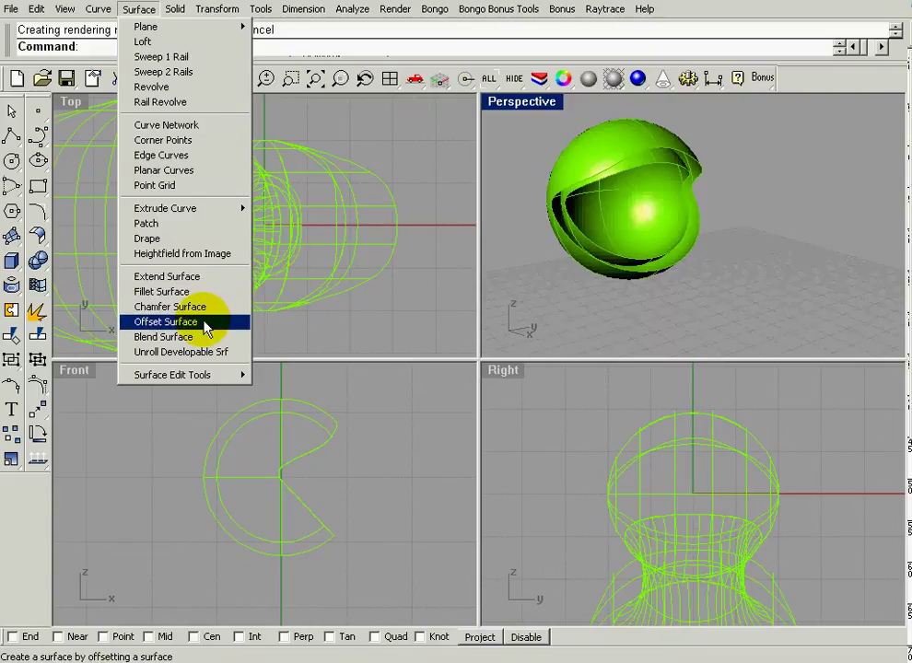
left_click(191, 339)
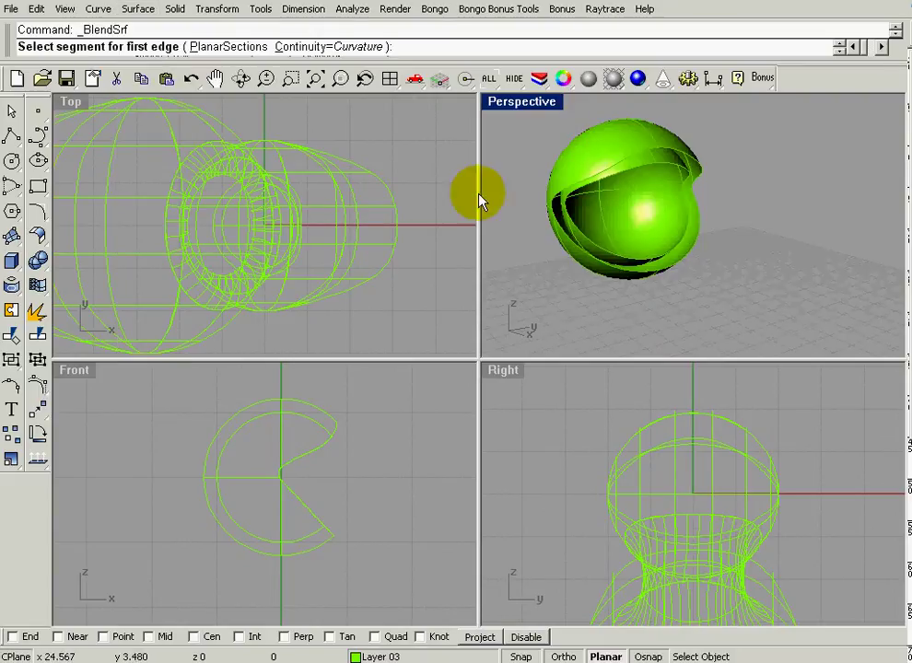
left_click(583, 193)
scroll(611, 244, "up", 5)
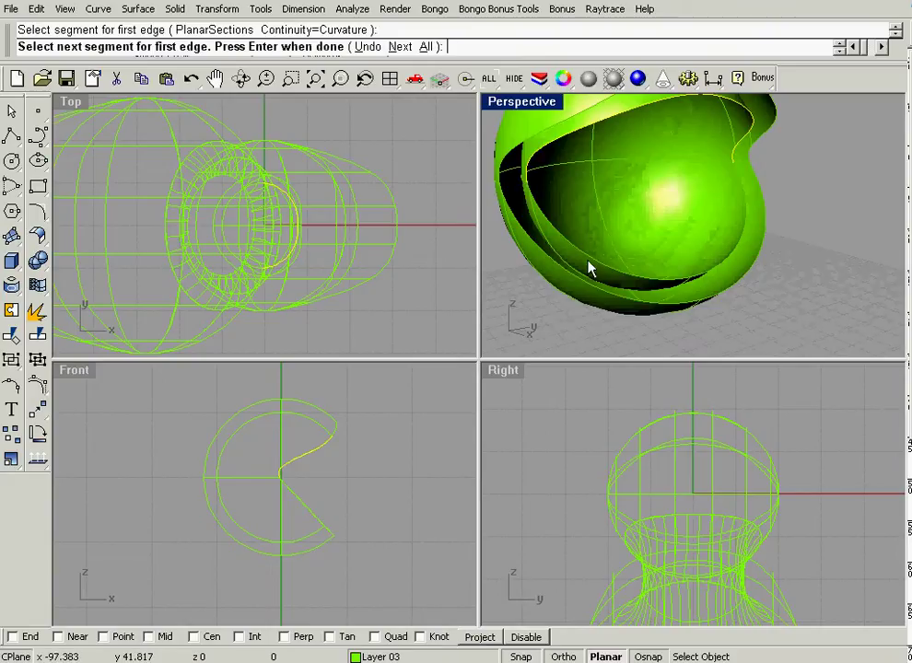
left_click(527, 189)
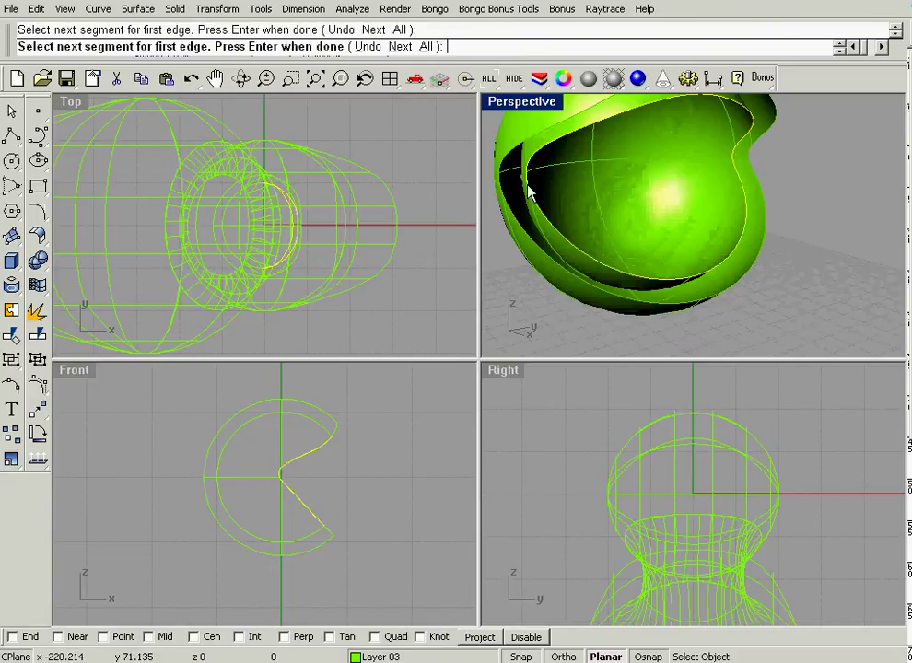
right_click(796, 188)
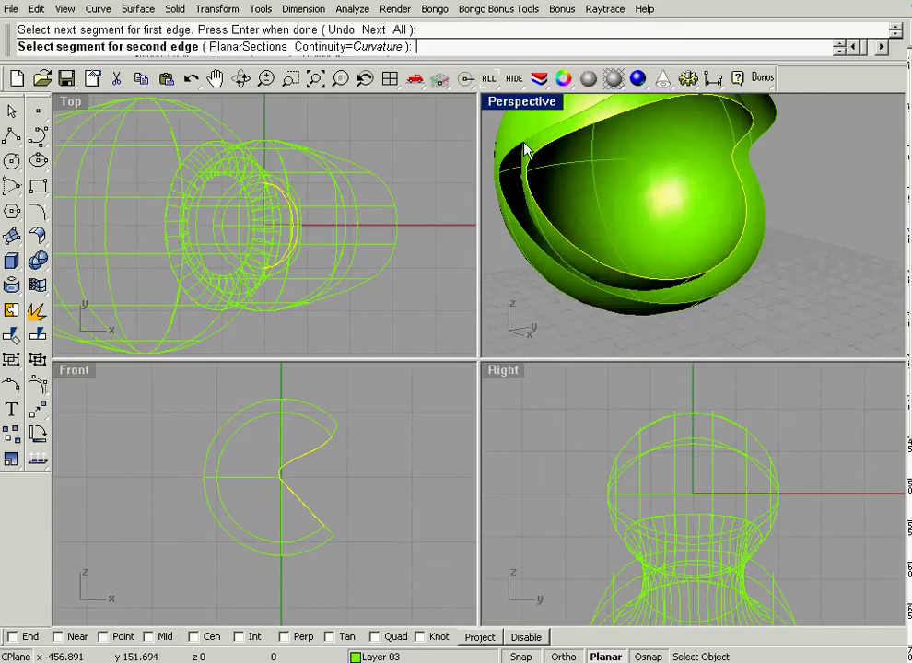
left_click(514, 158)
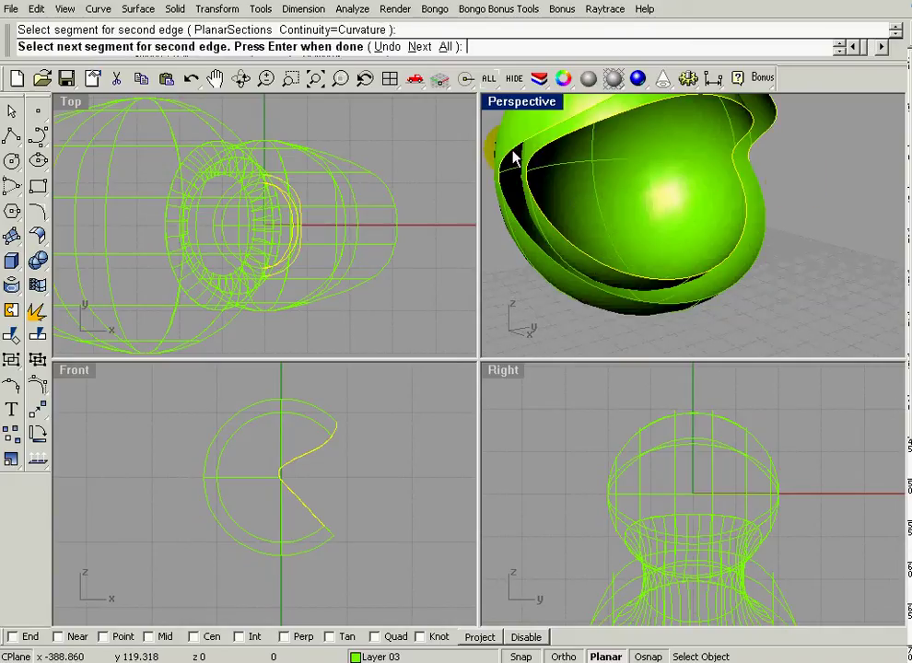
right_click(505, 206)
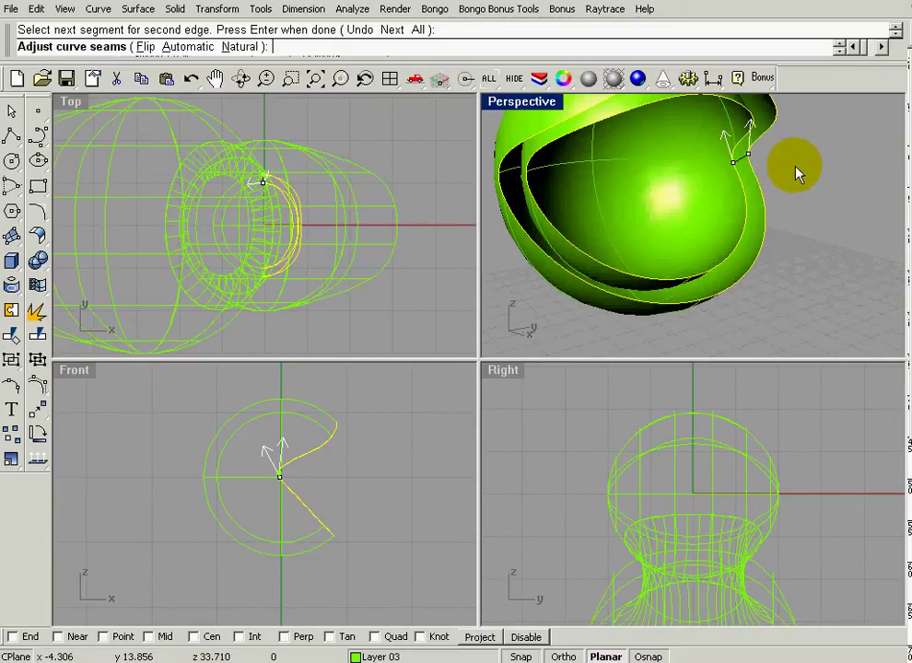
Move both blend seams to matching points on the lower opening edges and create the blend with both bulge values at 1.0
key("Return")
left_click_drag(753, 158, 748, 195)
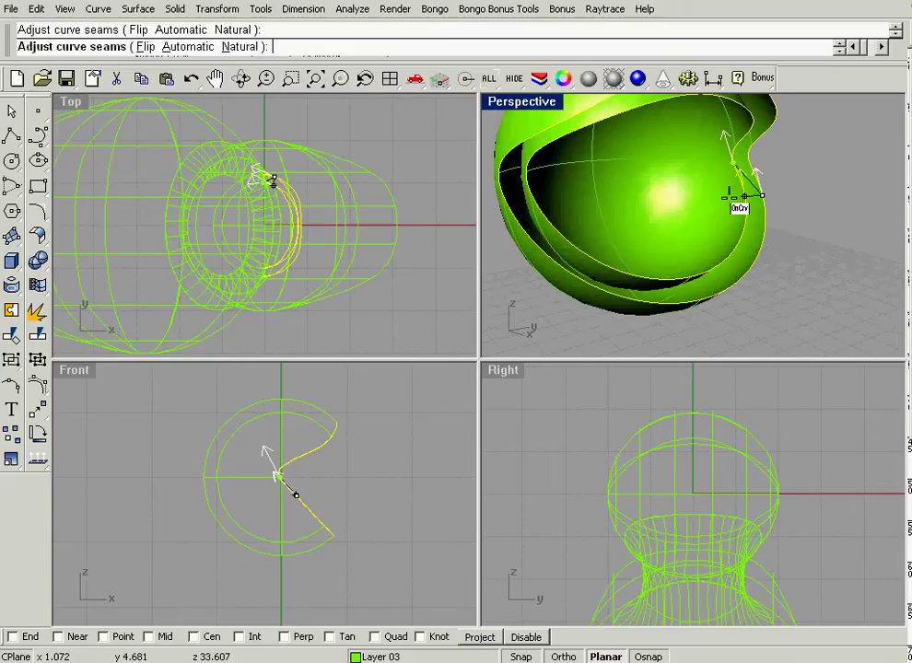
left_click(293, 416)
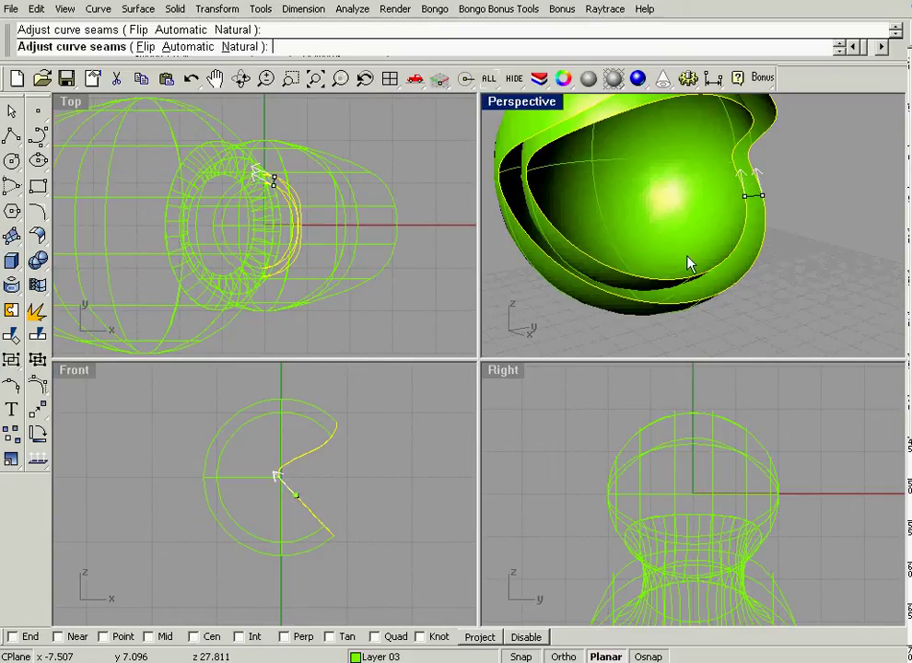
left_click(790, 196)
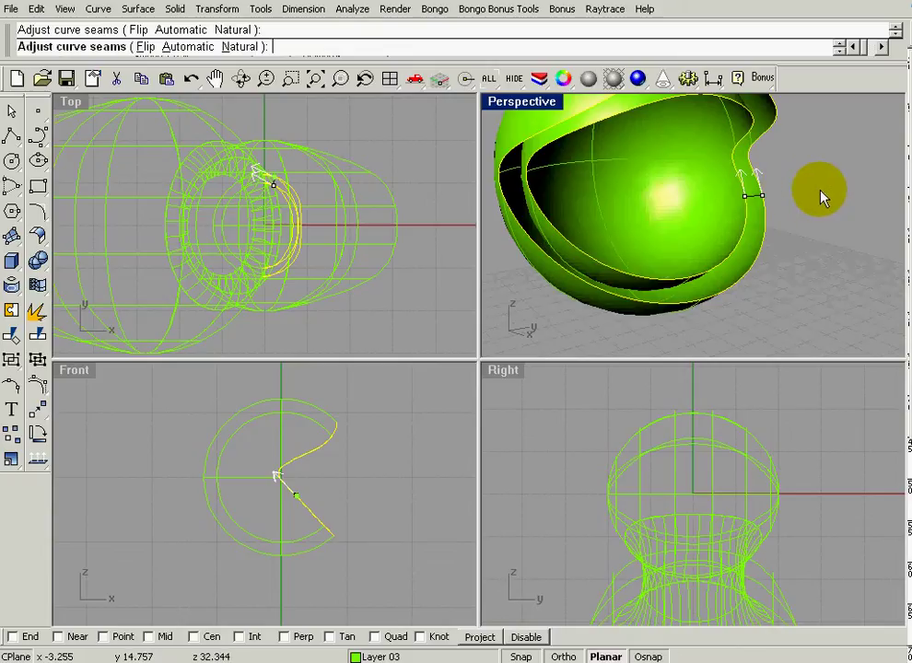
key("Return")
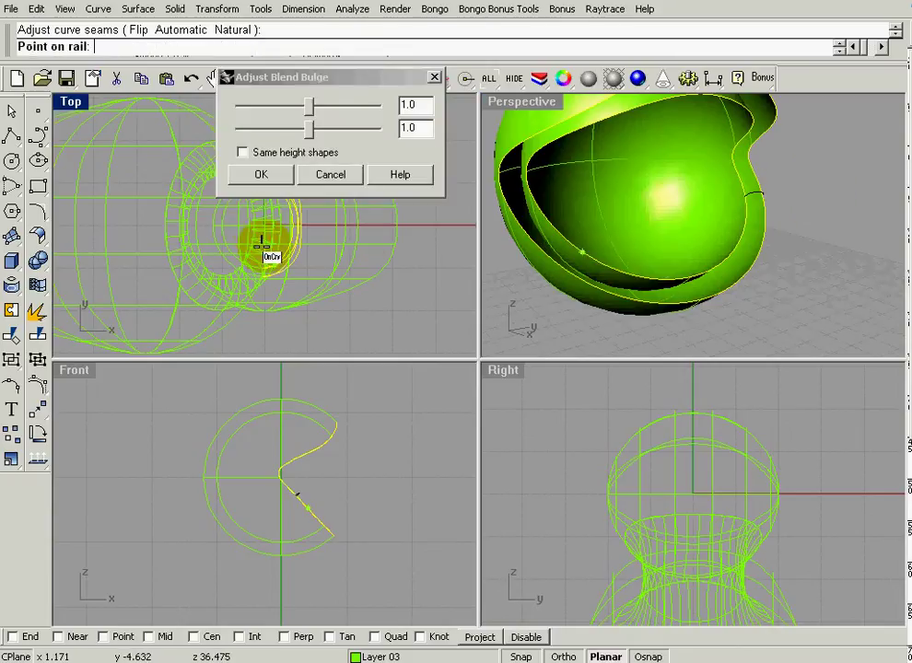
left_click(261, 177)
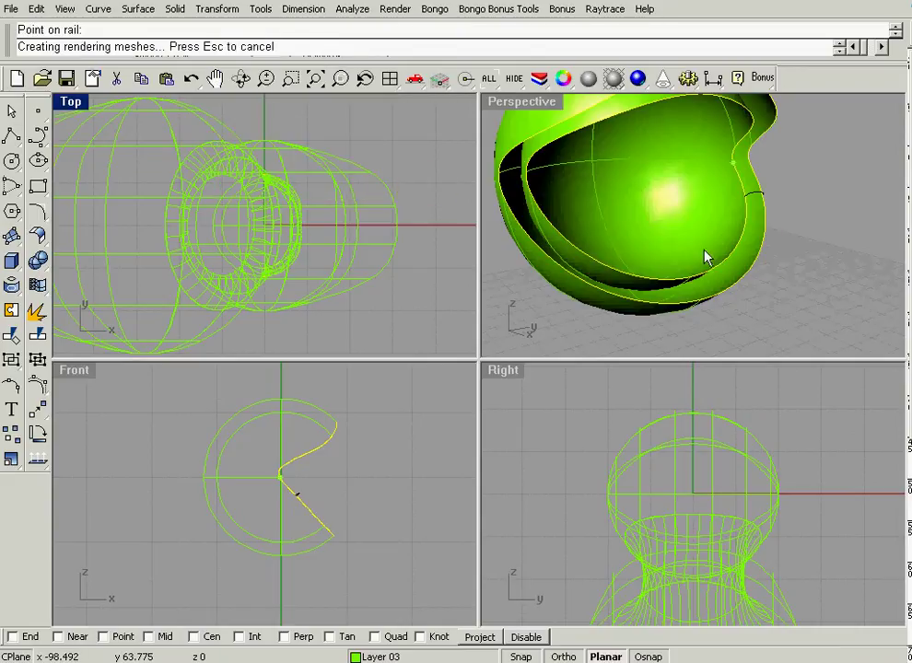
mouse_move(785, 257)
right_mouse_down()
mouse_move(786, 246)
mouse_move(747, 269)
mouse_move(798, 258)
mouse_move(688, 254)
right_mouse_up()
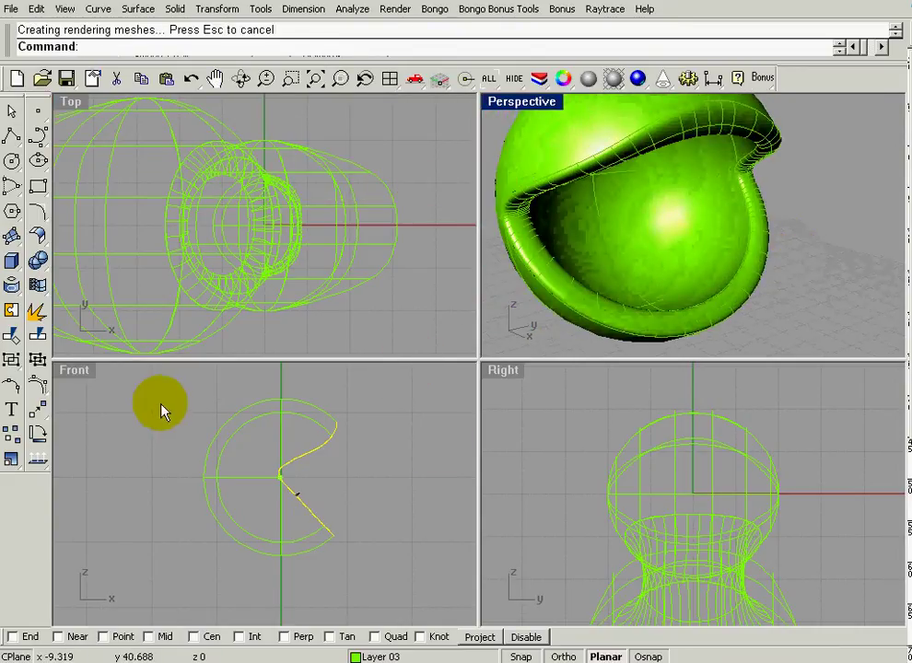
Group the inner shell, outer shell and blend surfaces of the eyelid, then clear the selection
left_click_drag(165, 392, 385, 605)
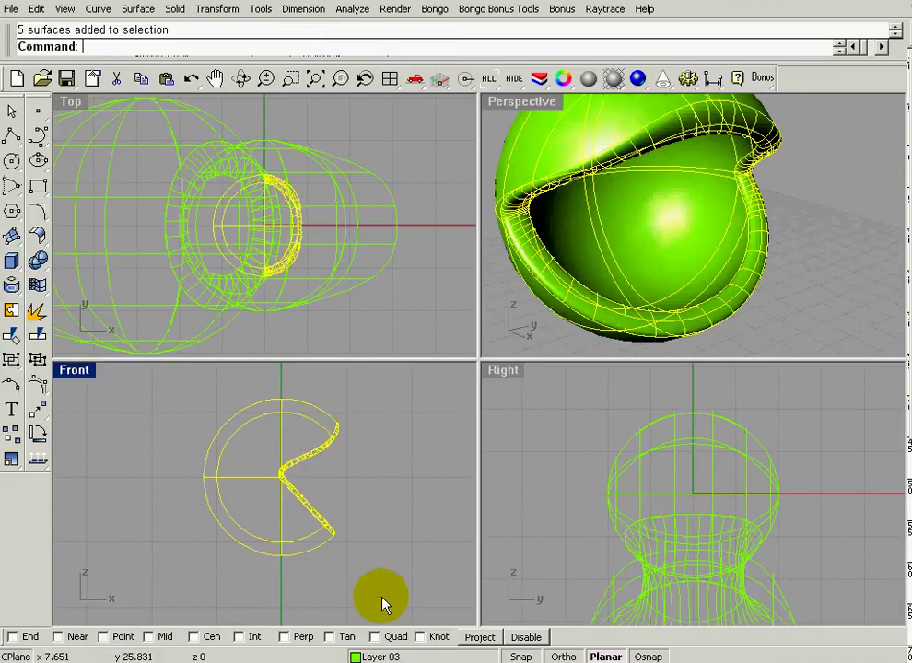
left_click(37, 10)
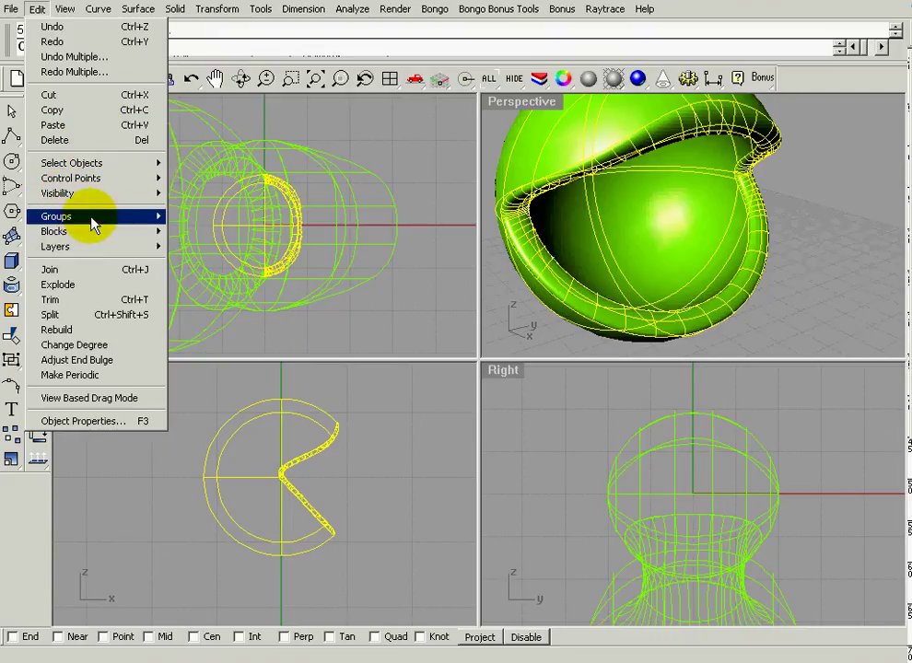
mouse_move(91, 217)
left_click(191, 217)
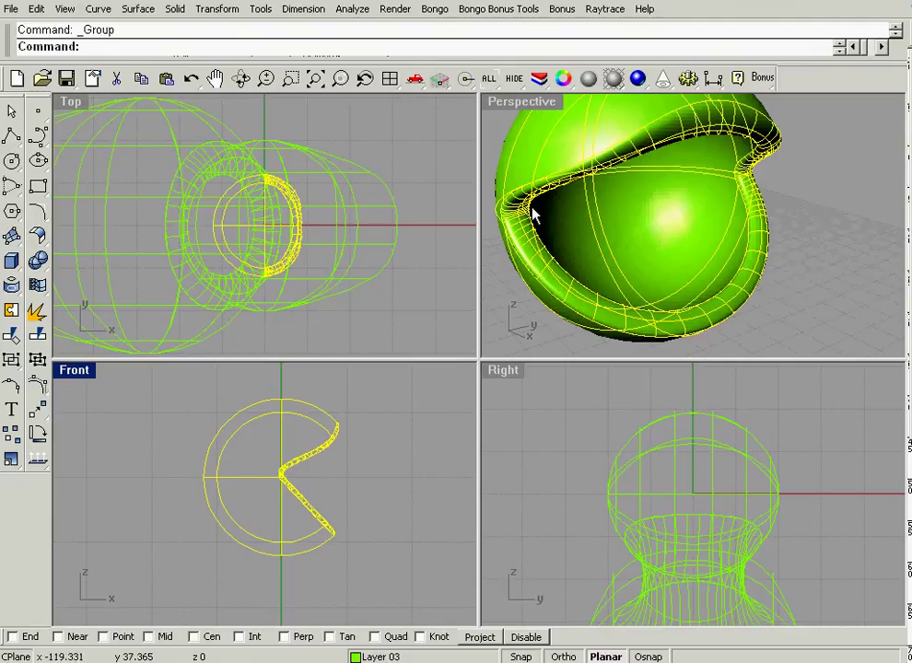
left_click(487, 168)
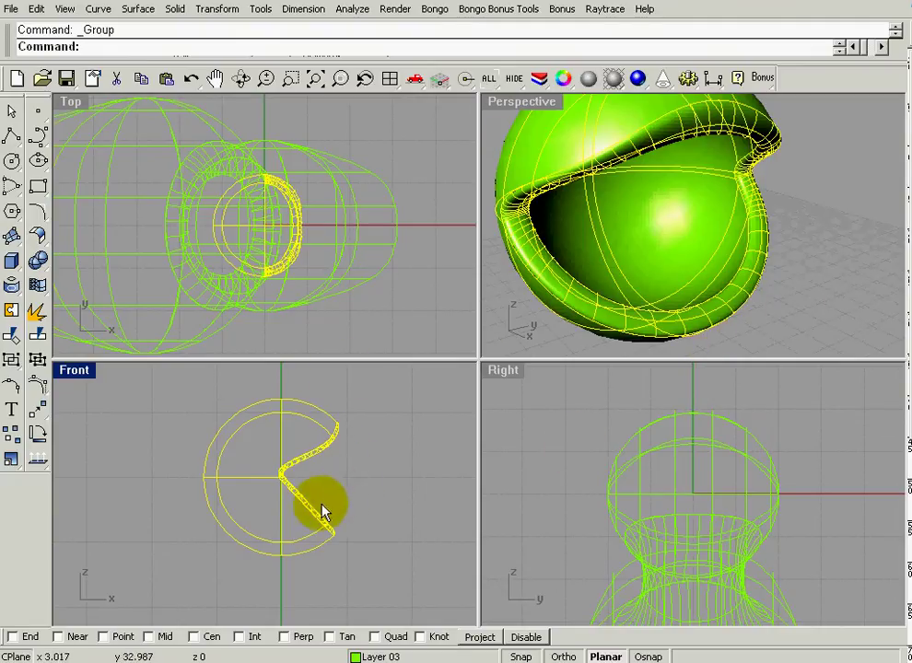
left_click(438, 422)
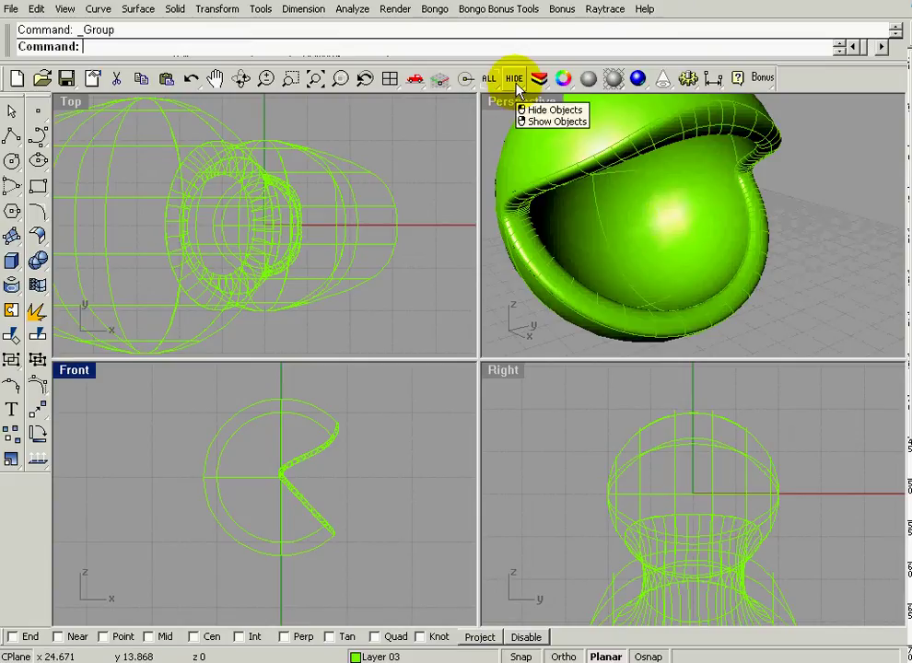
Show the hidden eyeball sphere and hide the grouped eyelid
key("Down")
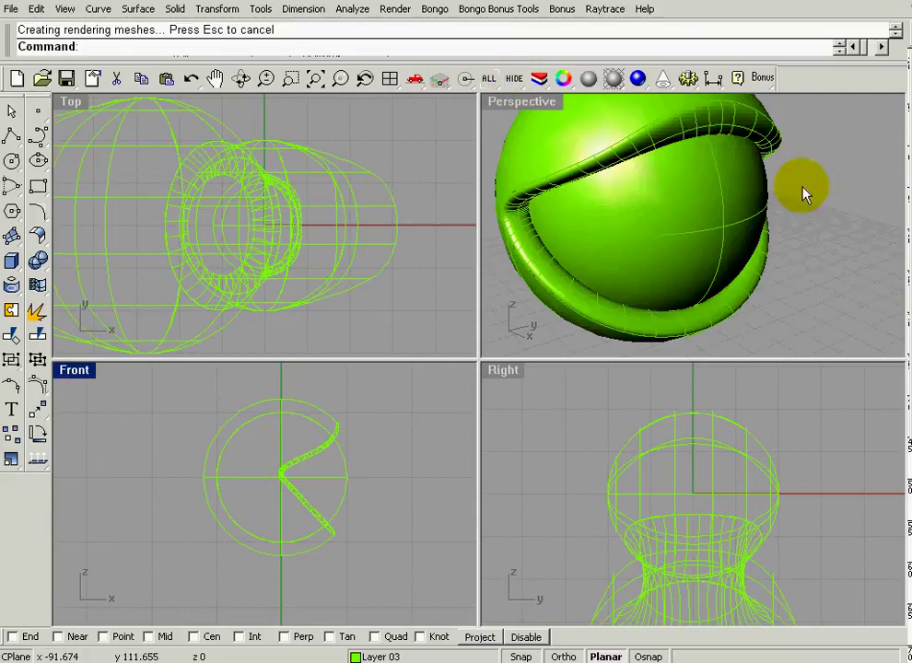
left_click(717, 323)
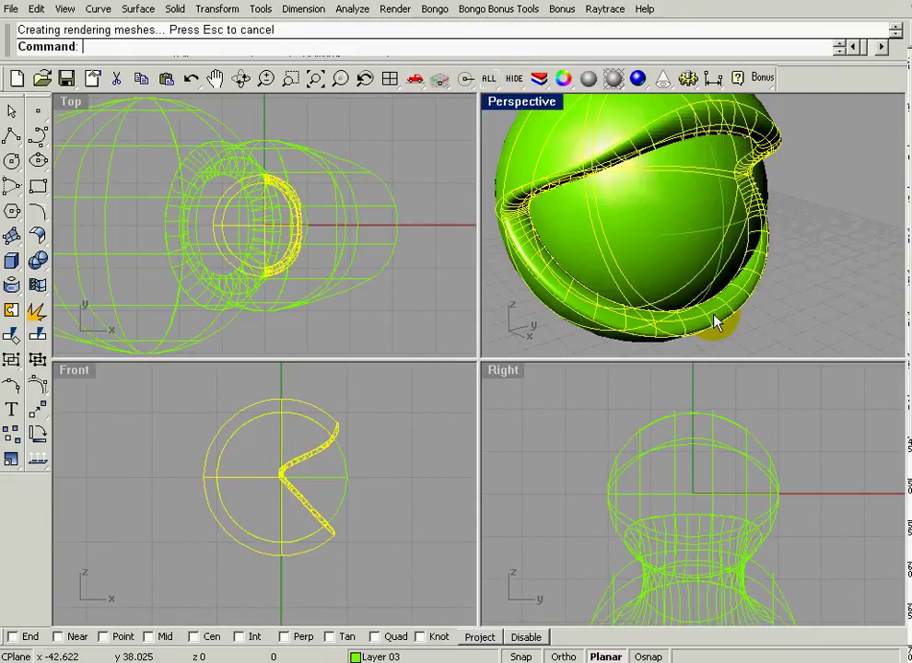
left_click(515, 78)
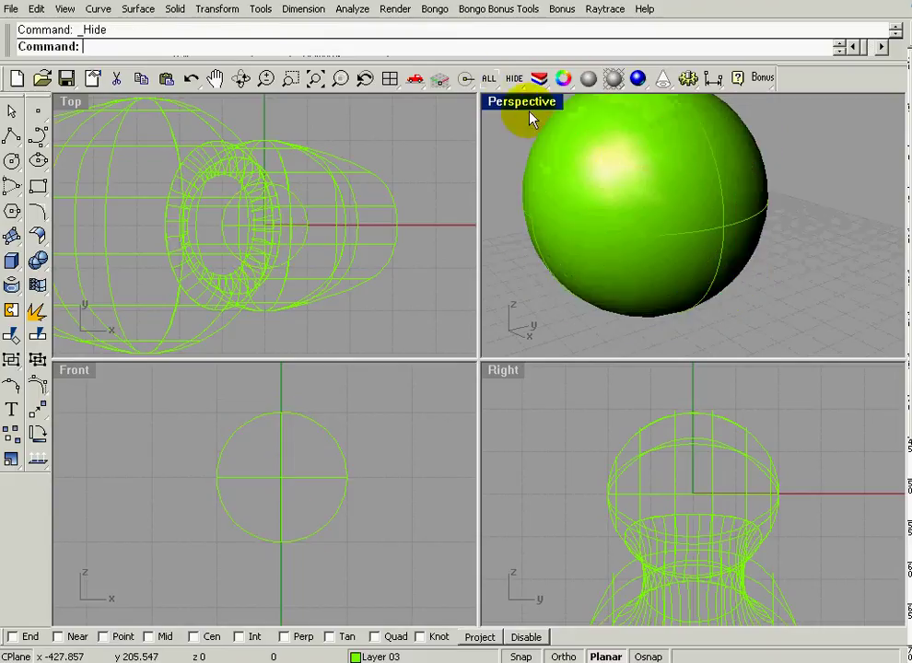
Turn on grid snap and draw a circle of radius 3 centred on the eyeball at 0,35 in the Right view
right_click_drag(754, 438, 750, 535)
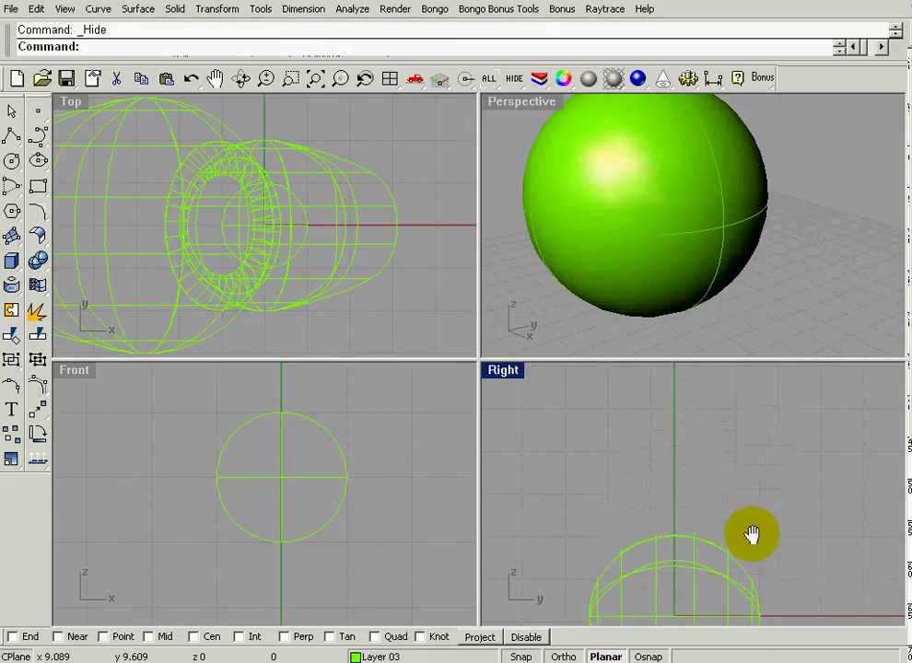
scroll(719, 488, "down", 3)
scroll(705, 497, "up", 4)
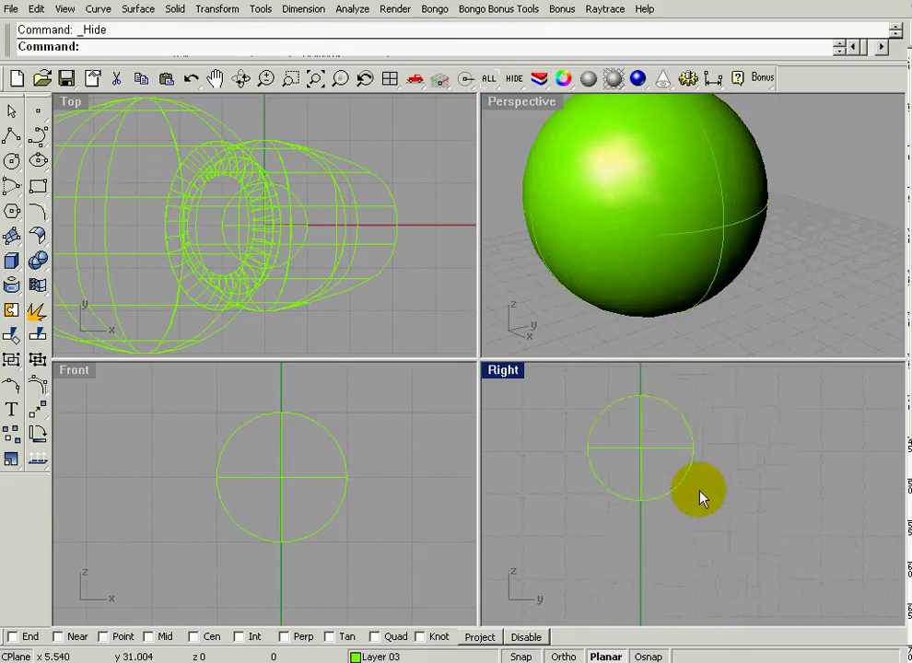
right_click_drag(717, 495, 800, 564)
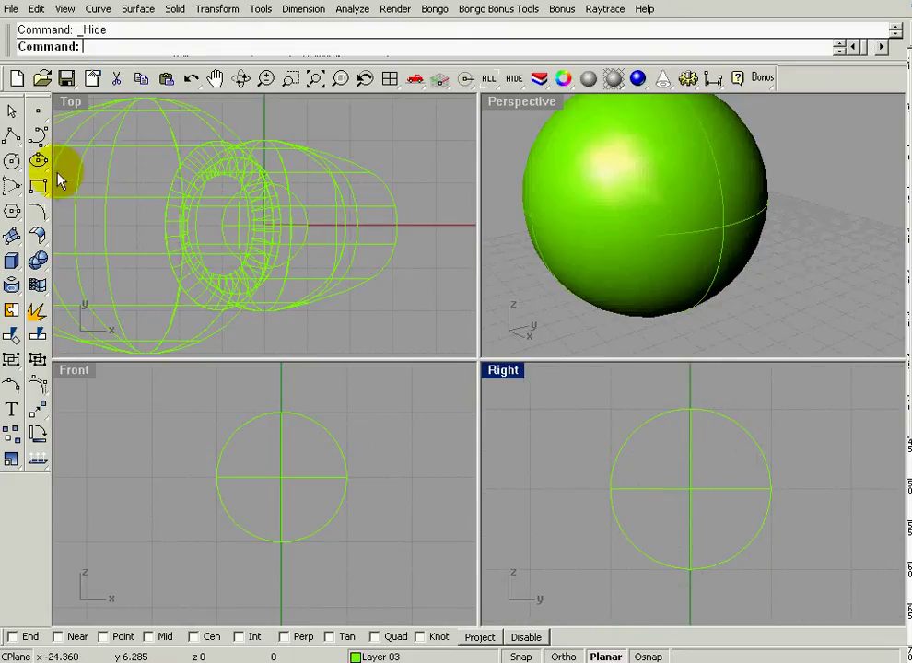
left_click(12, 163)
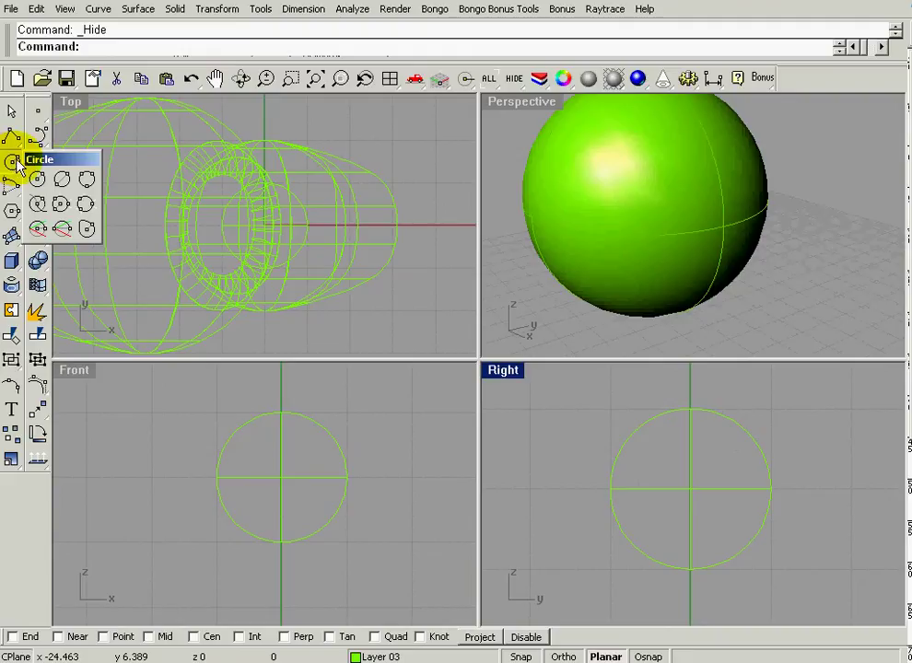
left_click(39, 182)
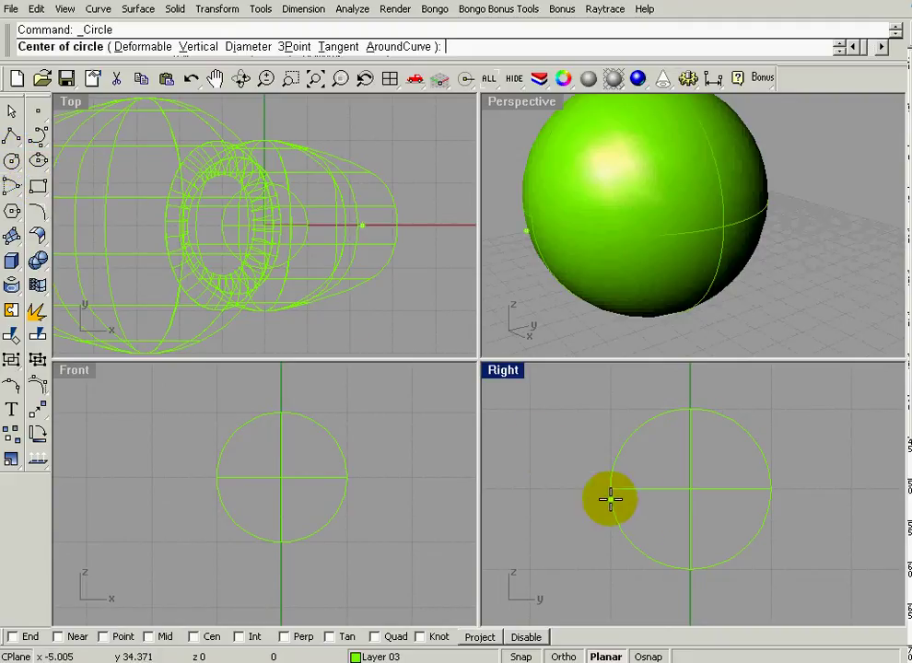
left_click(521, 655)
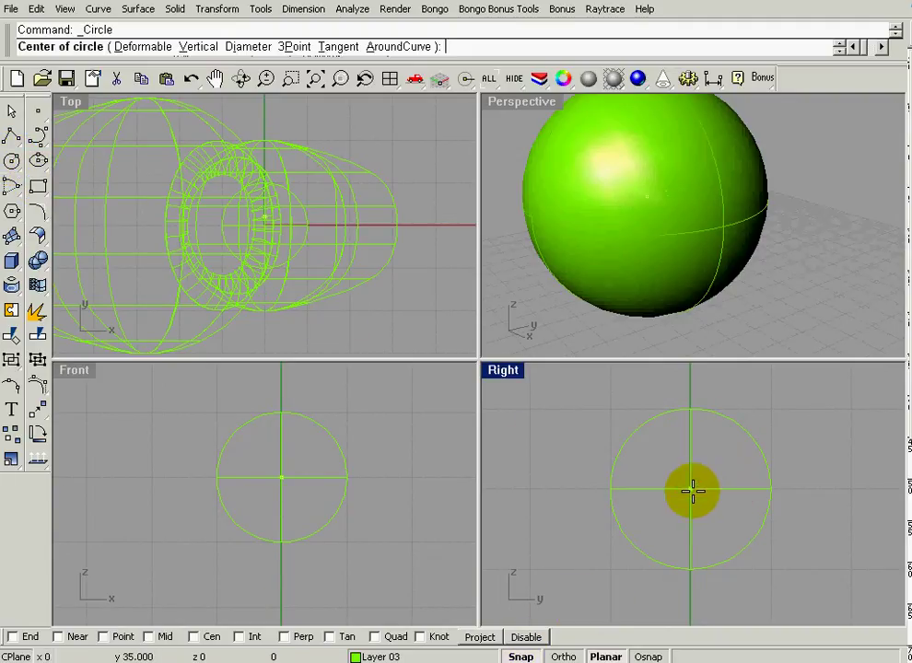
left_click(691, 489)
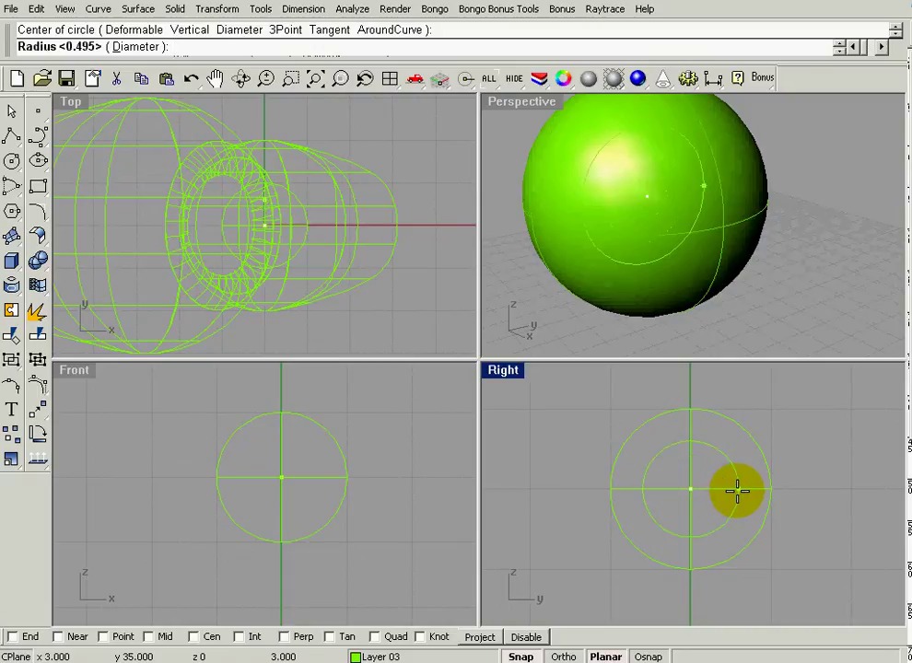
left_click(737, 490)
right_click_drag(797, 448, 789, 441)
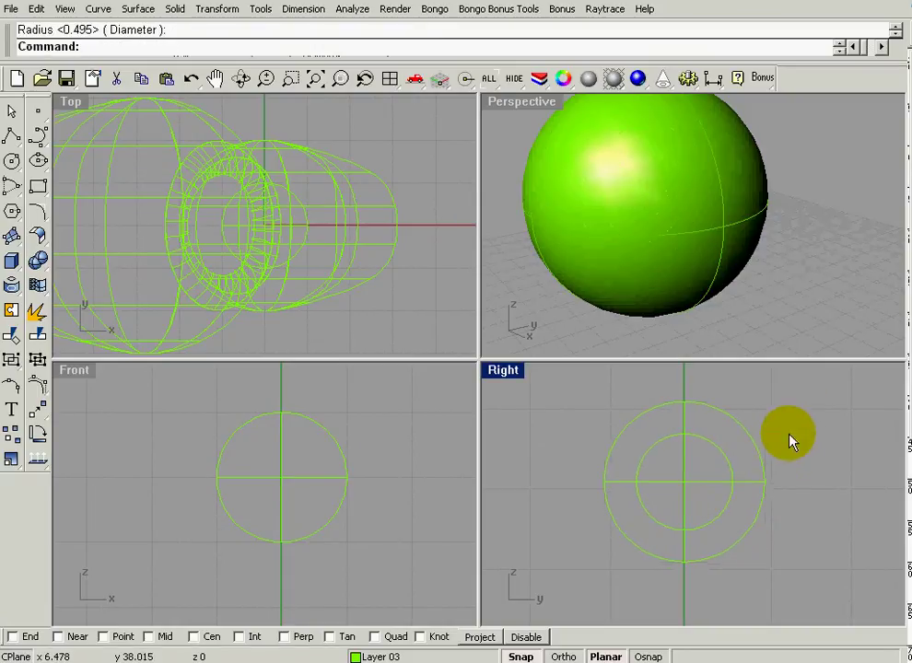
Draw a second circle of radius 2 in the Right view, concentric with the radius 3 circle on the eyeball
right_click(694, 469)
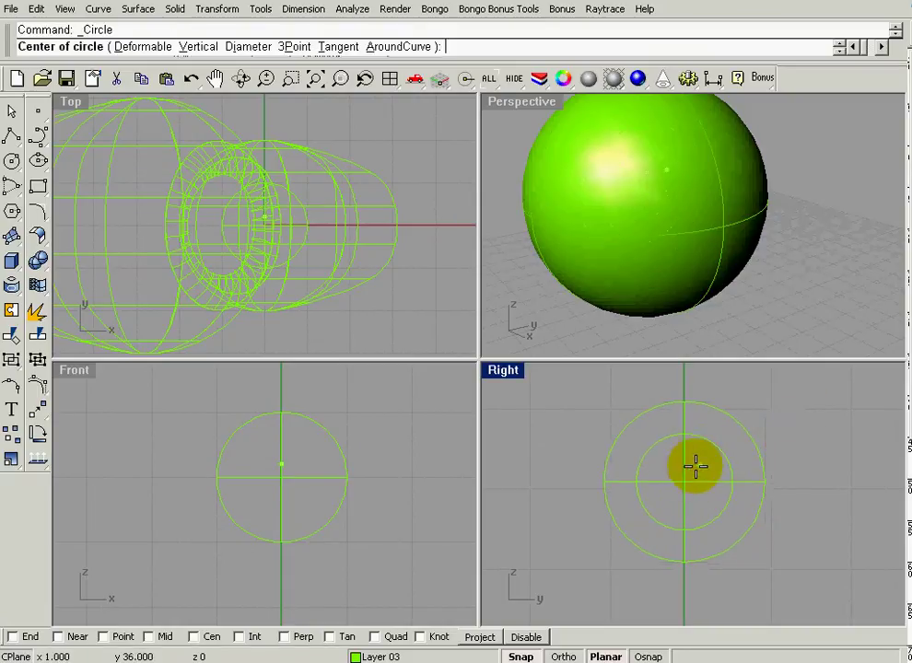
left_click(683, 476)
left_click(715, 479)
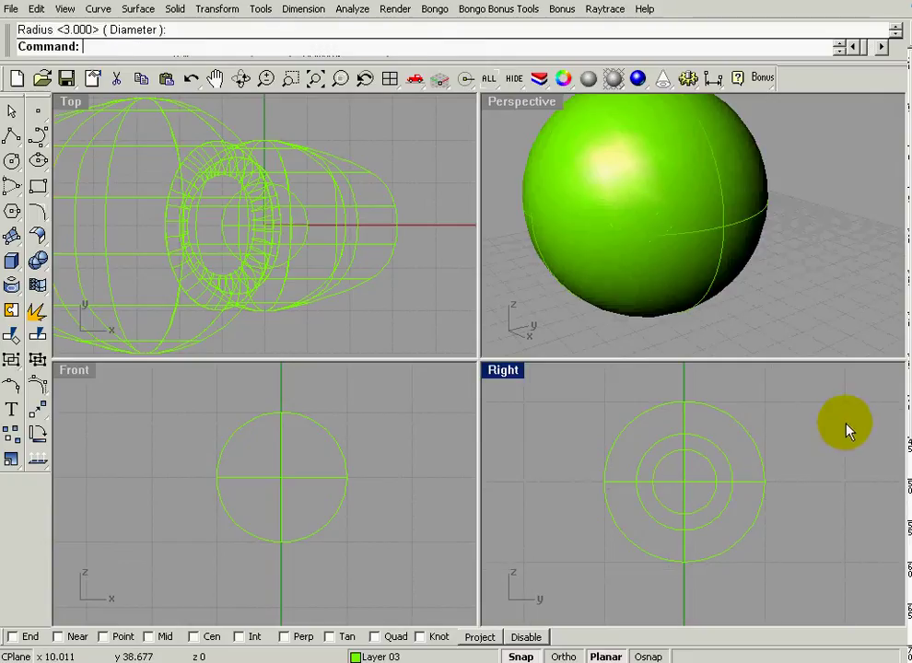
Turn off grid snap, draw a circle of radius about 0.46 inside the upper-right quadrant of the radius 2 circle, and nudge it outward
left_click(521, 656)
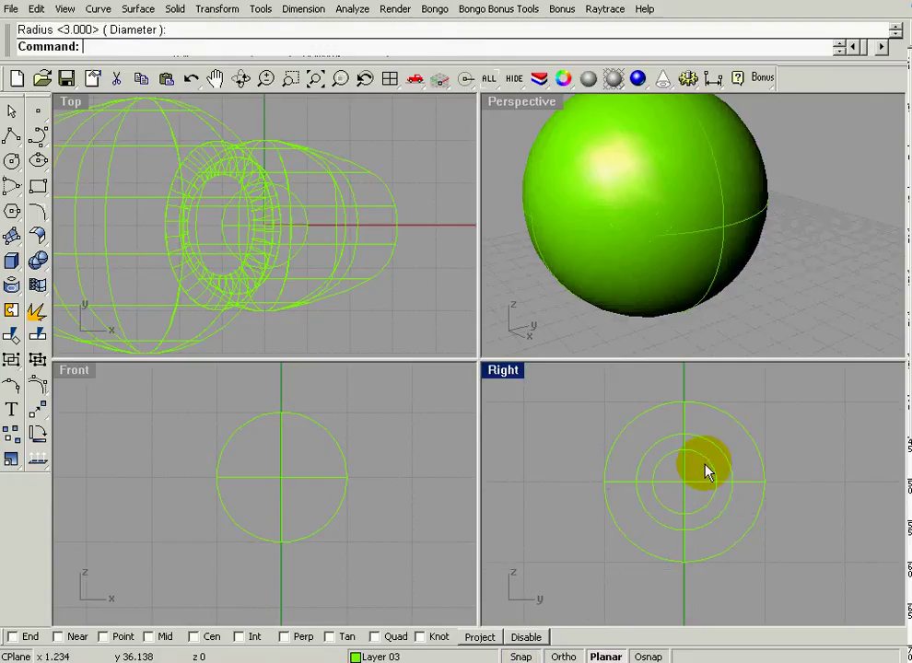
scroll(703, 471, "up", 2)
right_click(700, 473)
left_click(682, 466)
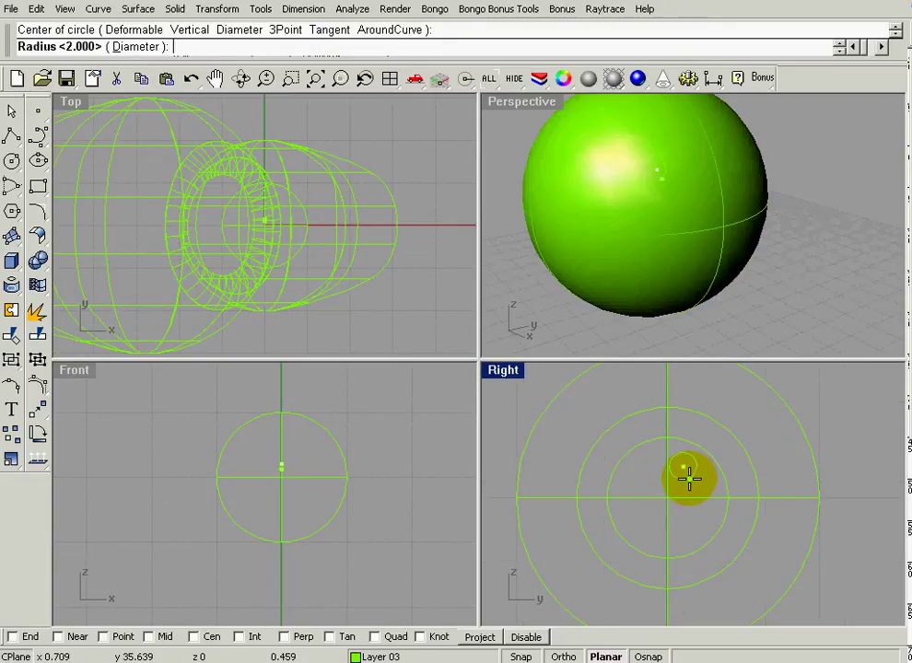
left_click(689, 478)
left_click_drag(691, 479, 700, 483)
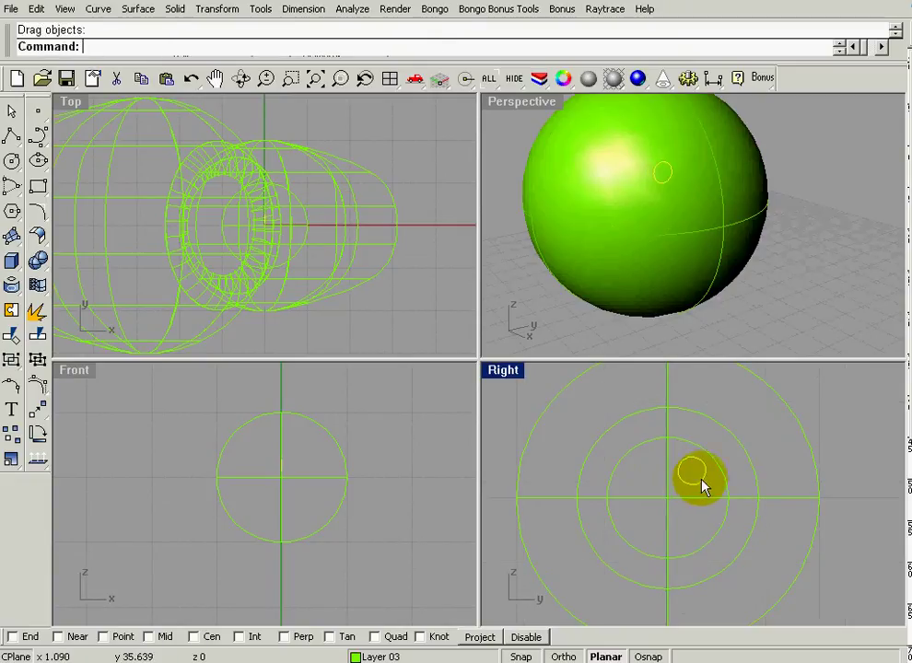
Split the eyeball sphere with the radius 3 circle and clear the selection
mouse_move(780, 291)
right_mouse_down()
mouse_move(806, 285)
mouse_move(794, 293)
right_mouse_up()
scroll(743, 348, "down", 8)
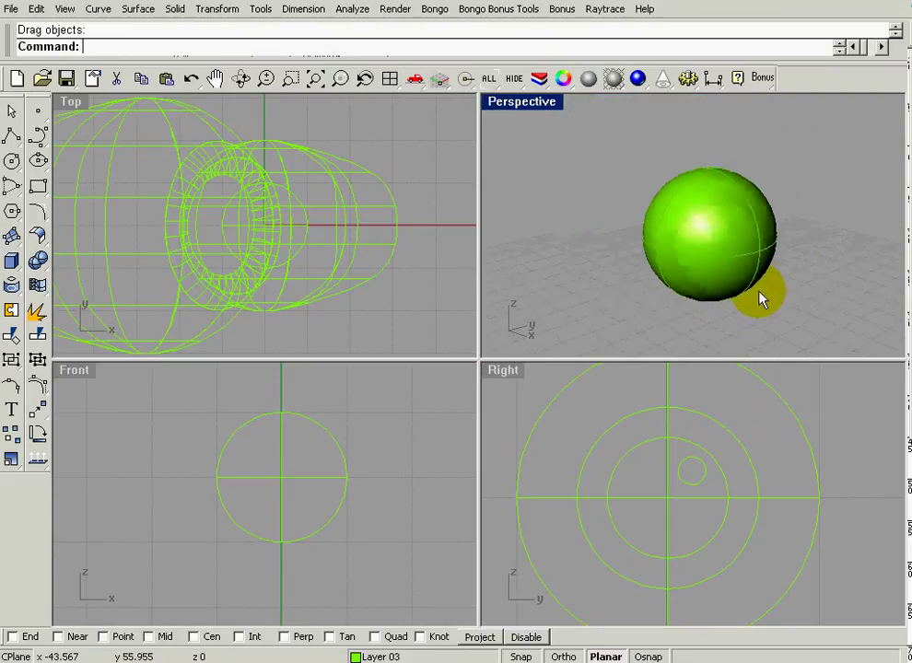
right_click_drag(698, 295, 601, 265)
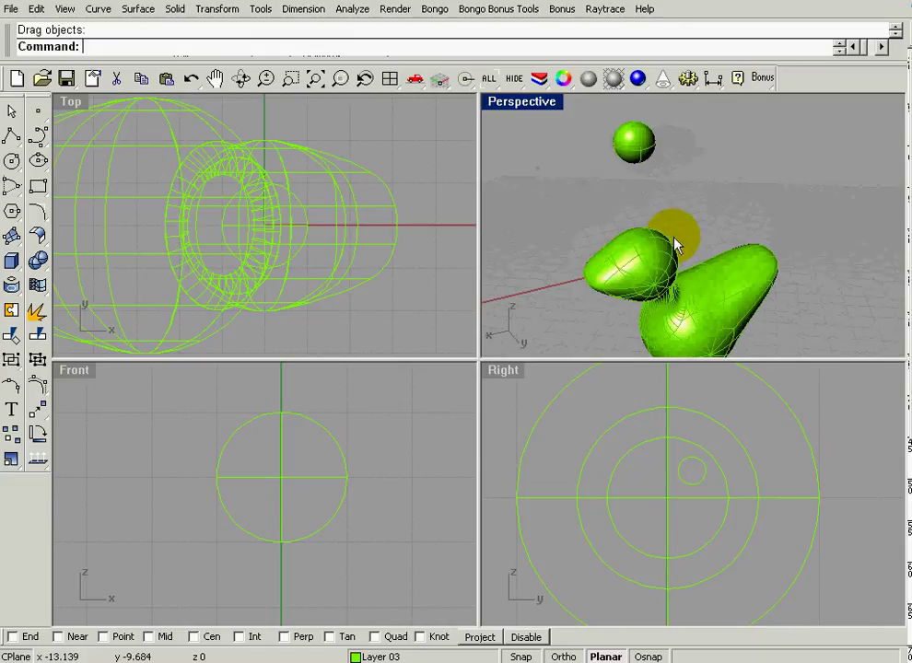
right_click_drag(661, 212, 757, 284)
scroll(757, 494, "up", 3)
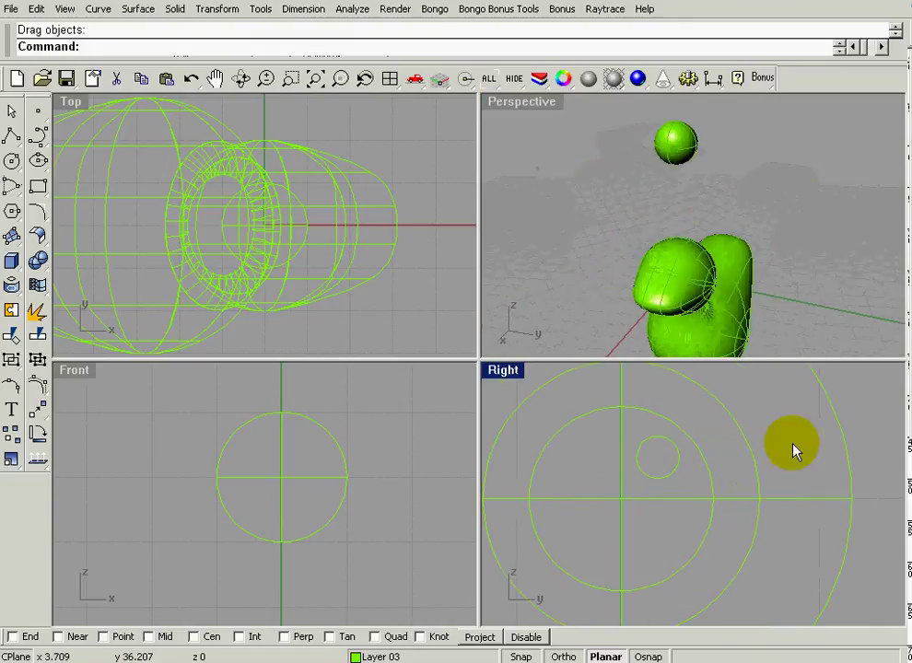
scroll(794, 449, "down", 2)
left_click(803, 410)
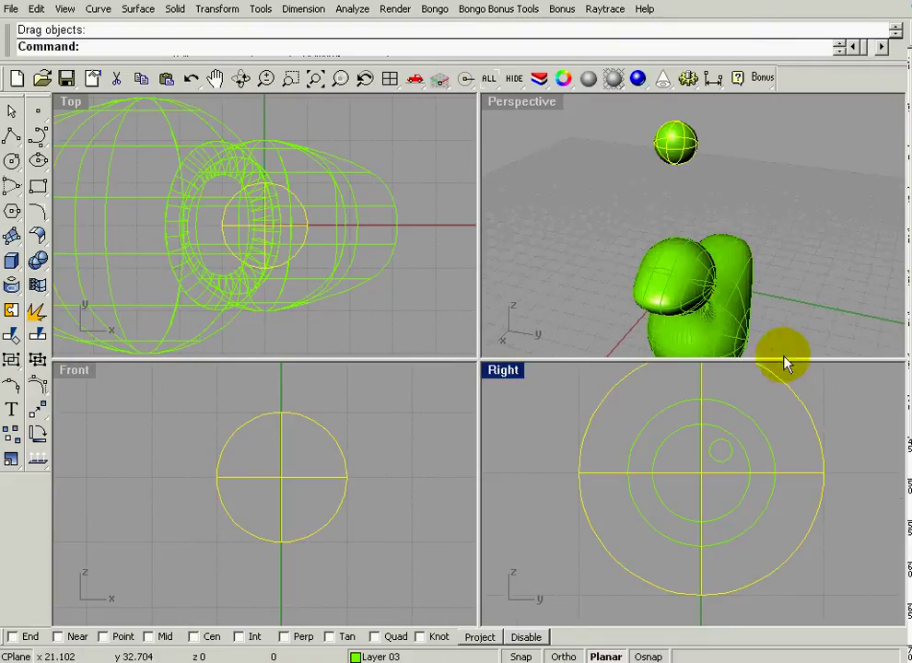
left_click(38, 336)
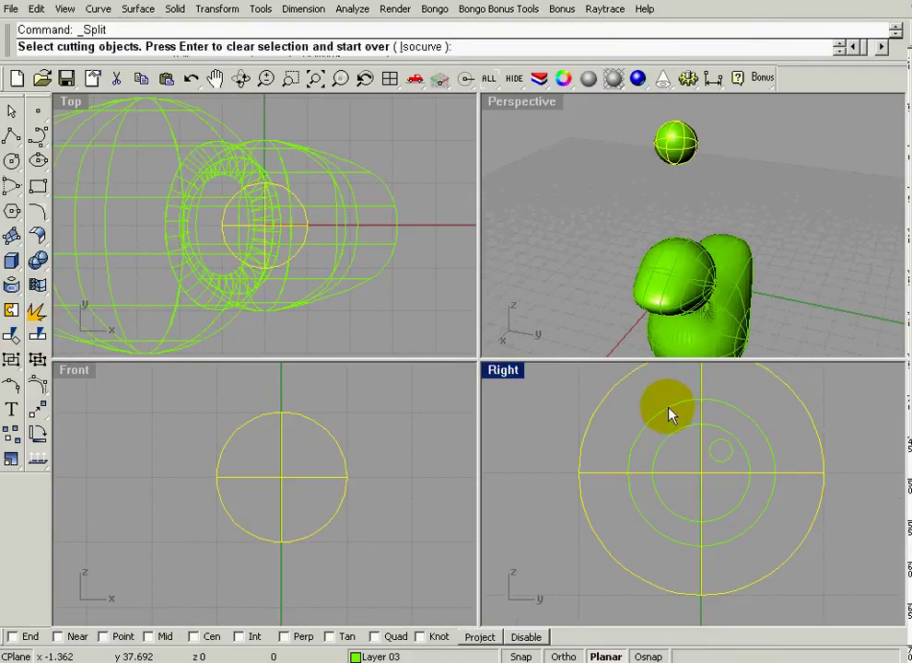
left_click(735, 420)
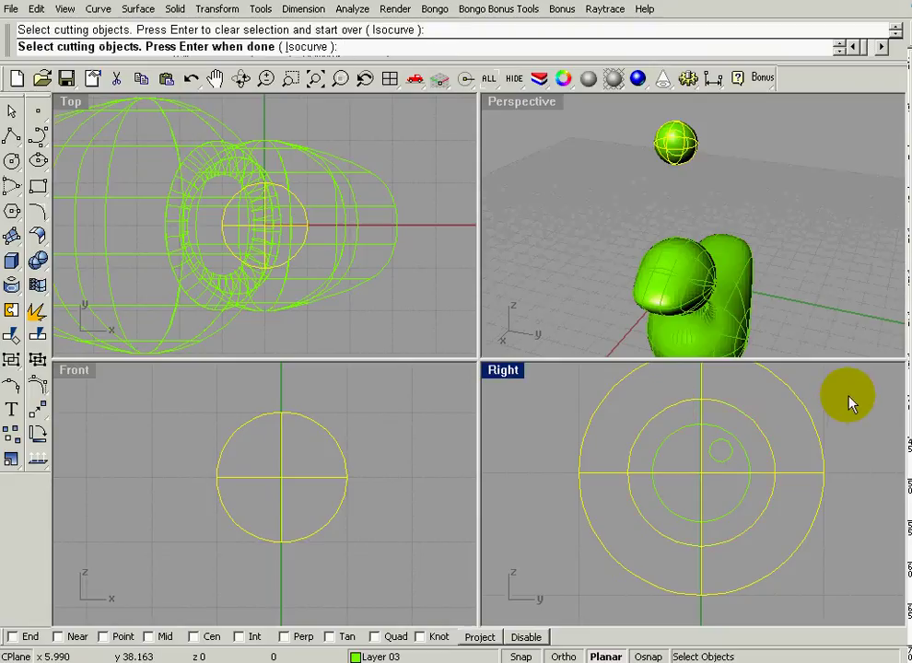
key("Return")
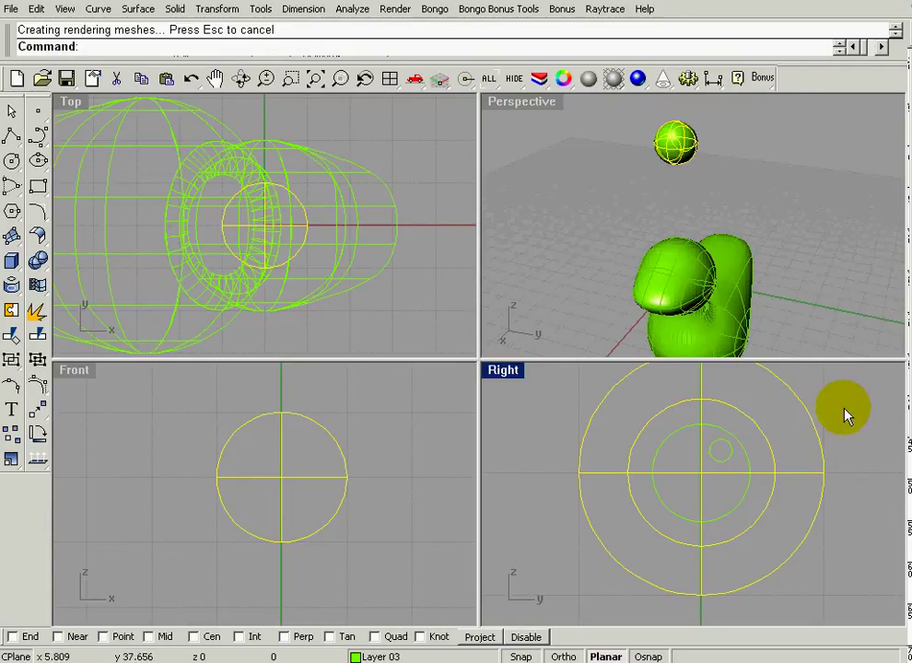
key("Escape")
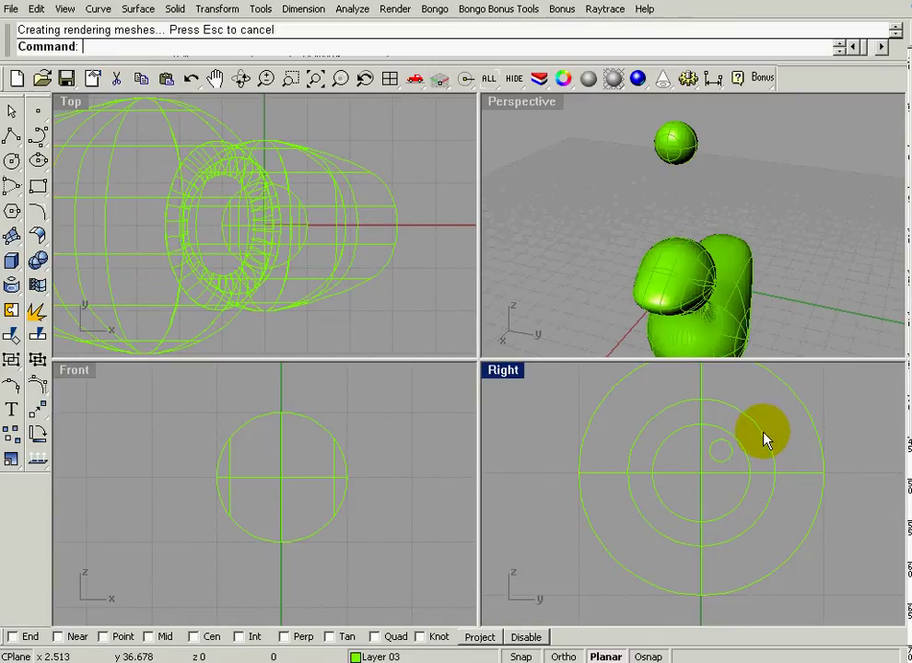
Check the split eyeball pieces and delete the circular cap at the back of the sphere
left_click(763, 440)
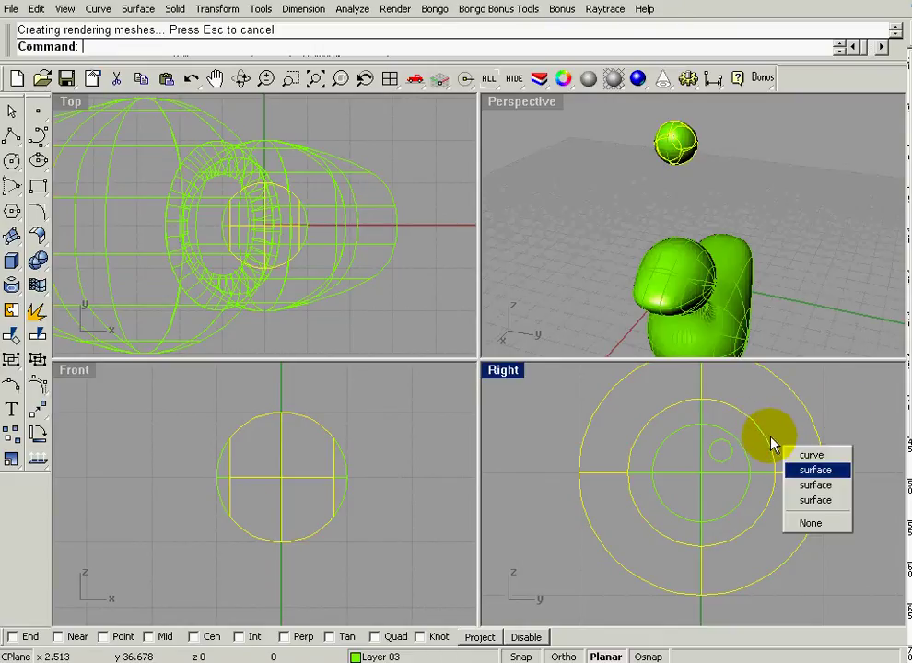
left_click(808, 471)
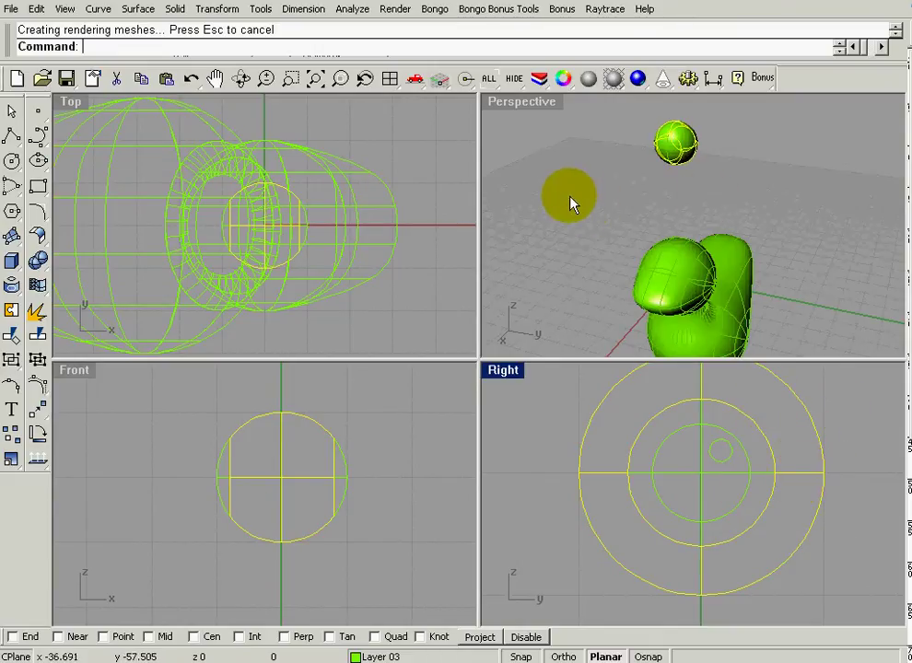
right_click_drag(575, 197, 600, 220)
left_click(716, 214)
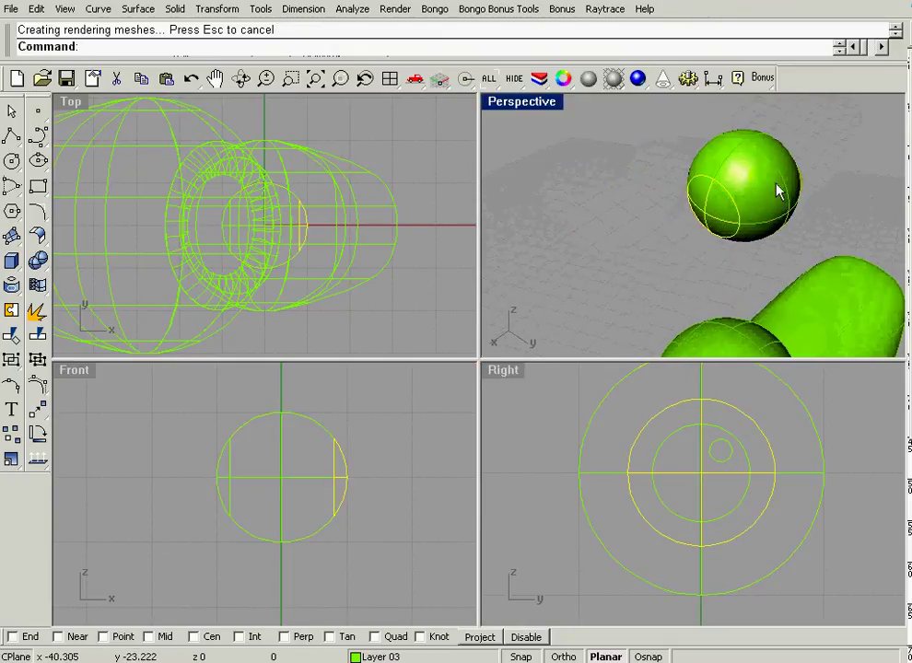
left_click(695, 226)
left_click(803, 250)
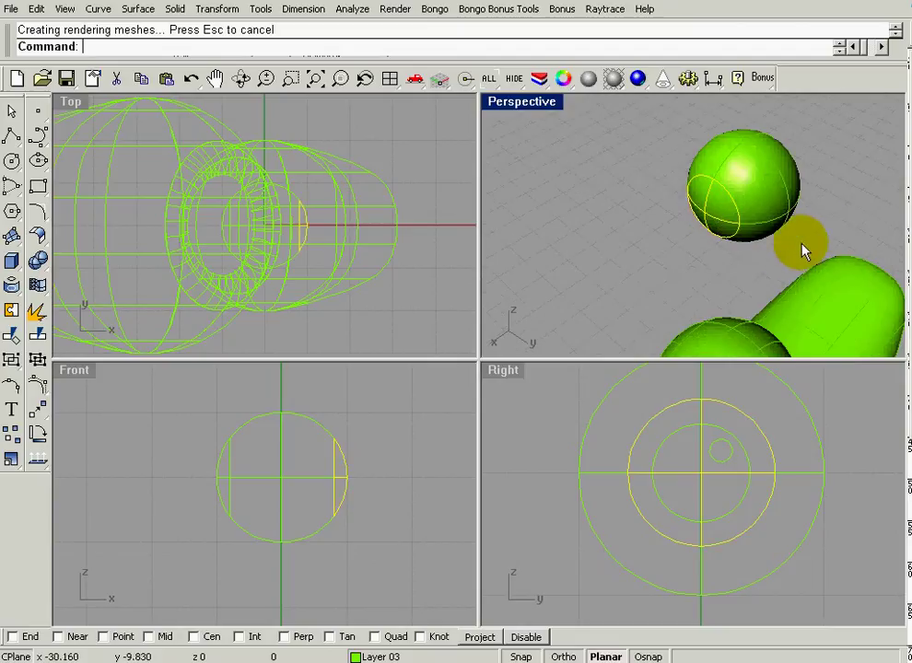
right_click_drag(804, 250, 577, 208)
left_click(560, 177)
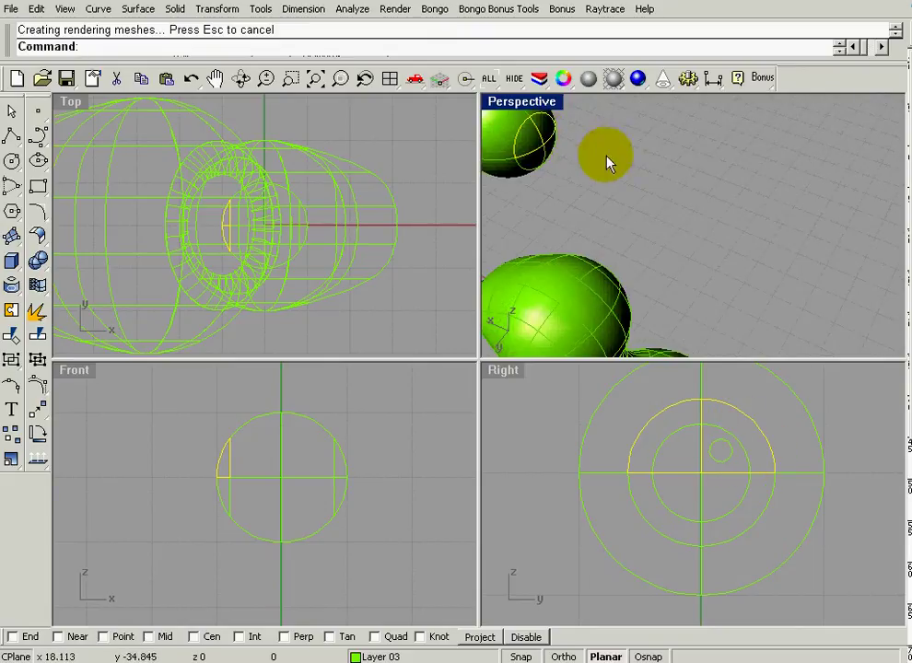
key("Delete")
left_click(540, 159)
left_click(631, 249)
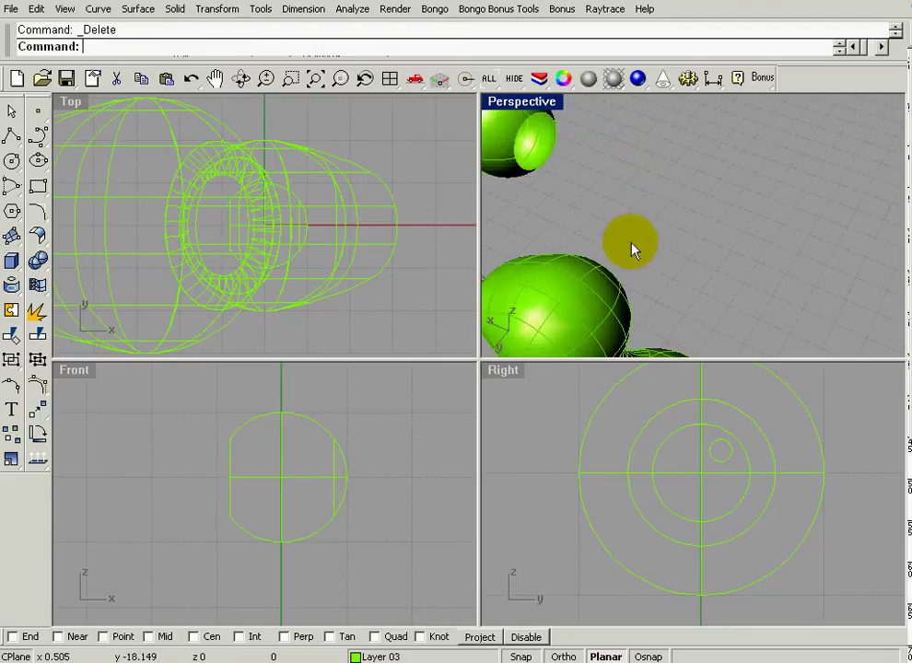
Split the front cap of the eyeball with the radius 2 circle and clear the selection
right_click_drag(586, 223, 745, 193)
left_click(739, 170)
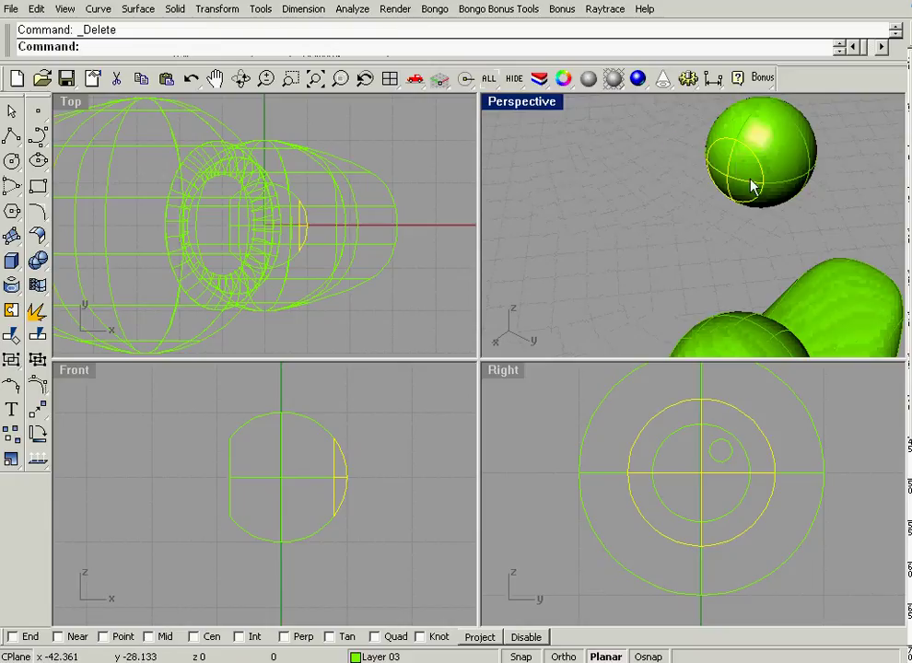
left_click(737, 211)
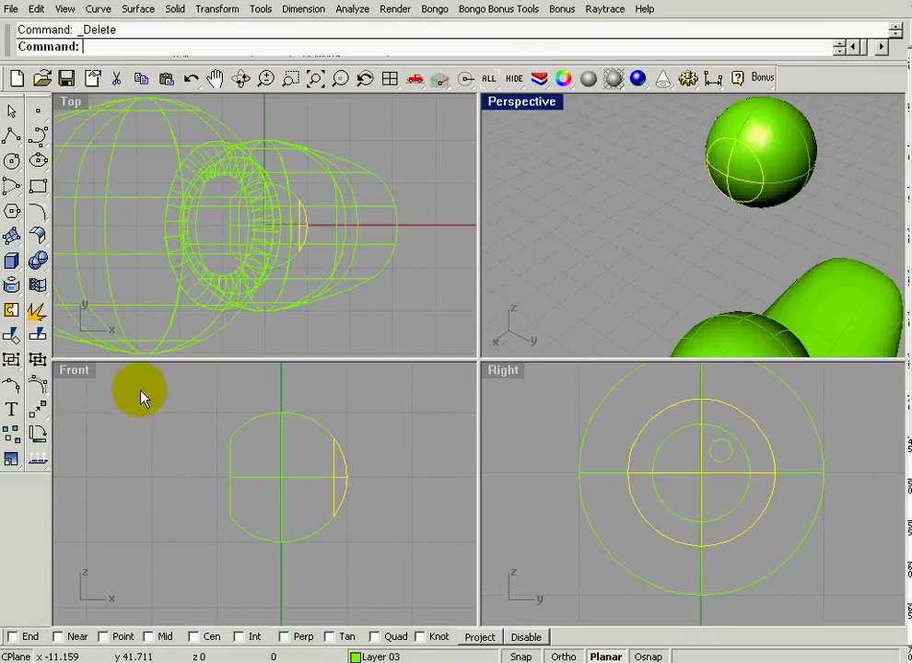
left_click(36, 311)
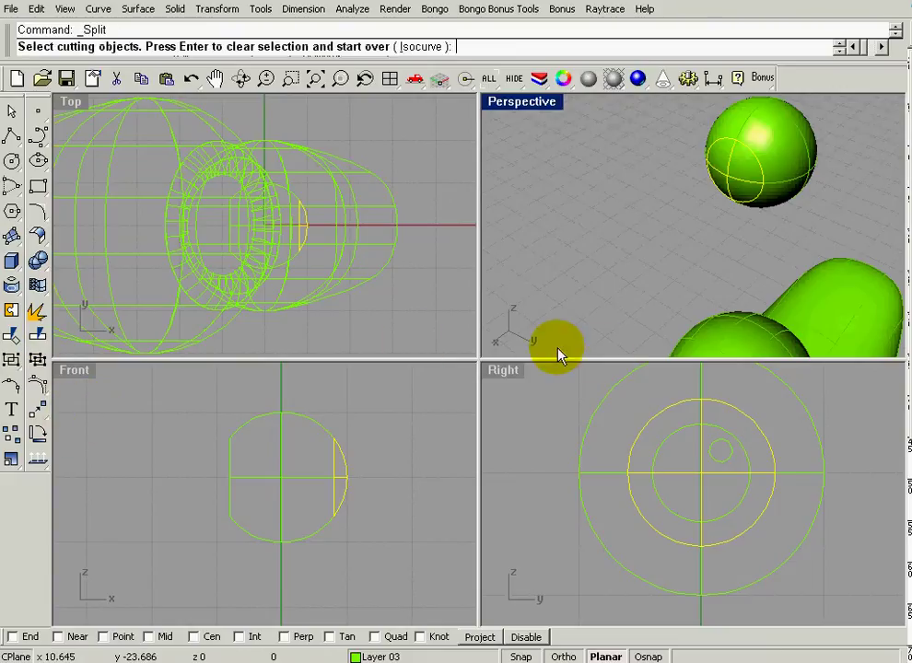
left_click(717, 437)
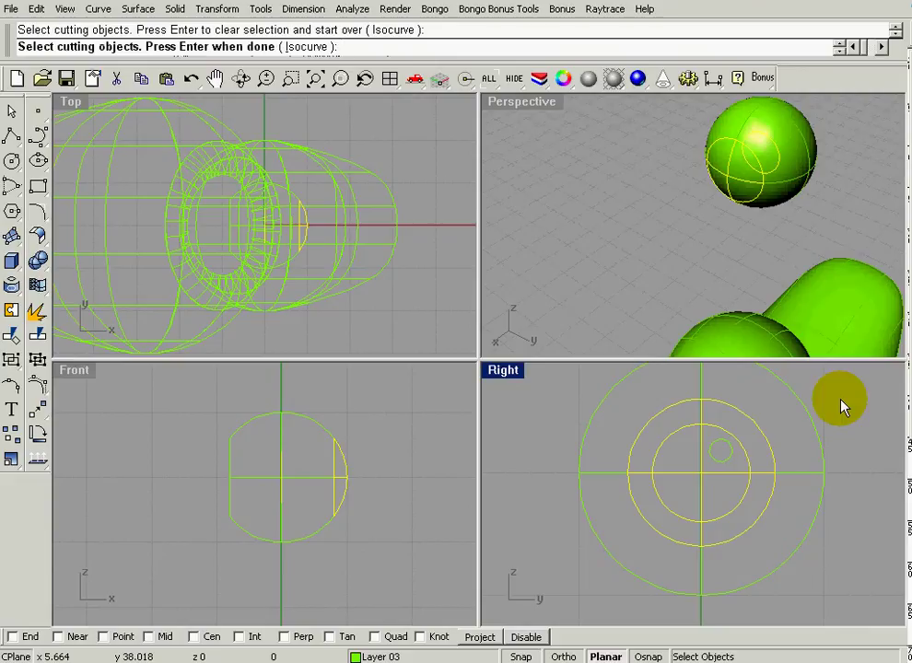
key("Return")
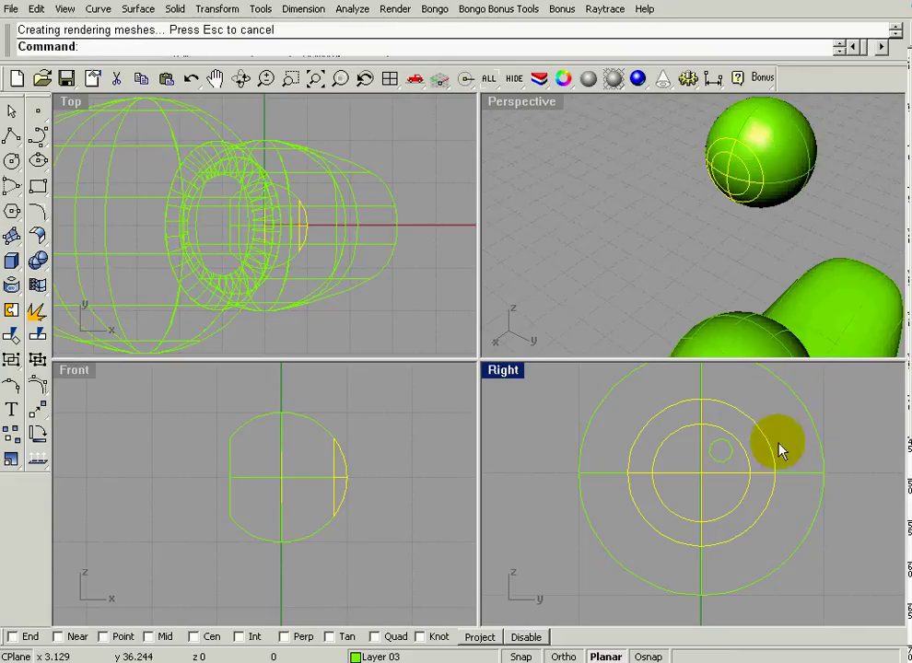
left_click(566, 396)
Check the inner disc of the front cap, split it with the small off-centre circle, and clear the selection
left_click(674, 472)
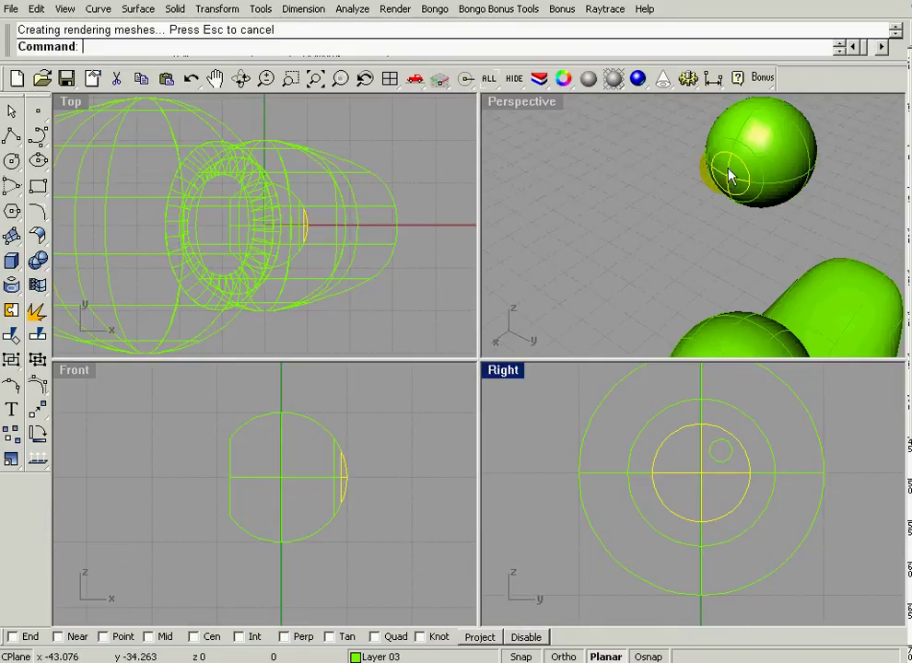
left_click(682, 211)
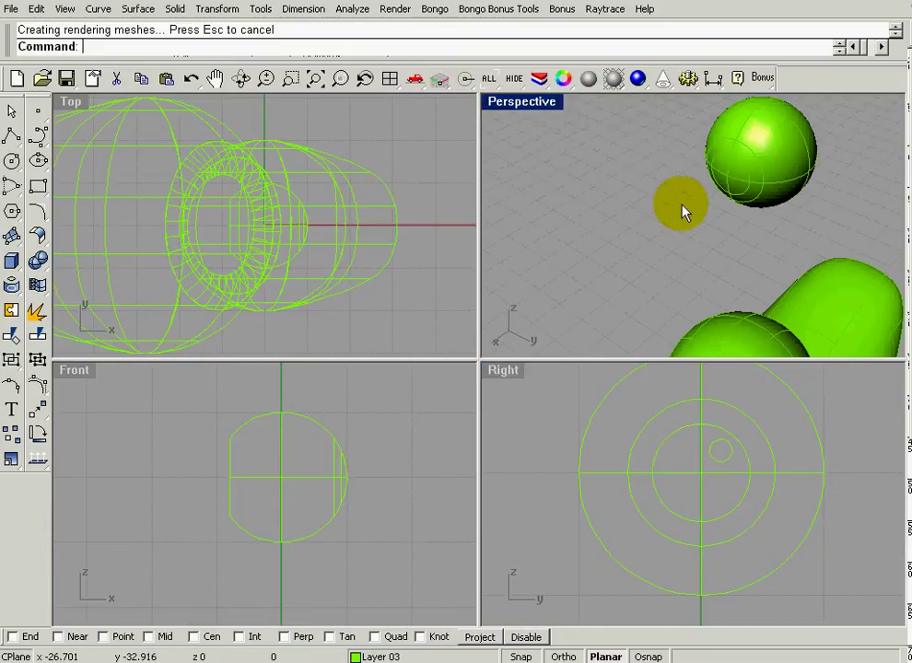
left_click(757, 189)
left_click_drag(757, 189, 745, 241)
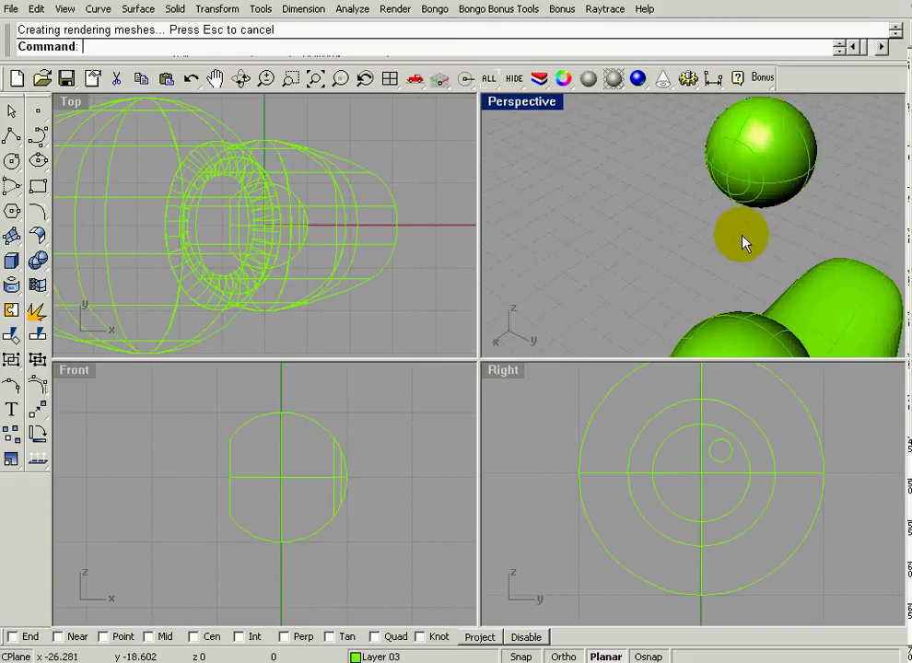
left_click(677, 479)
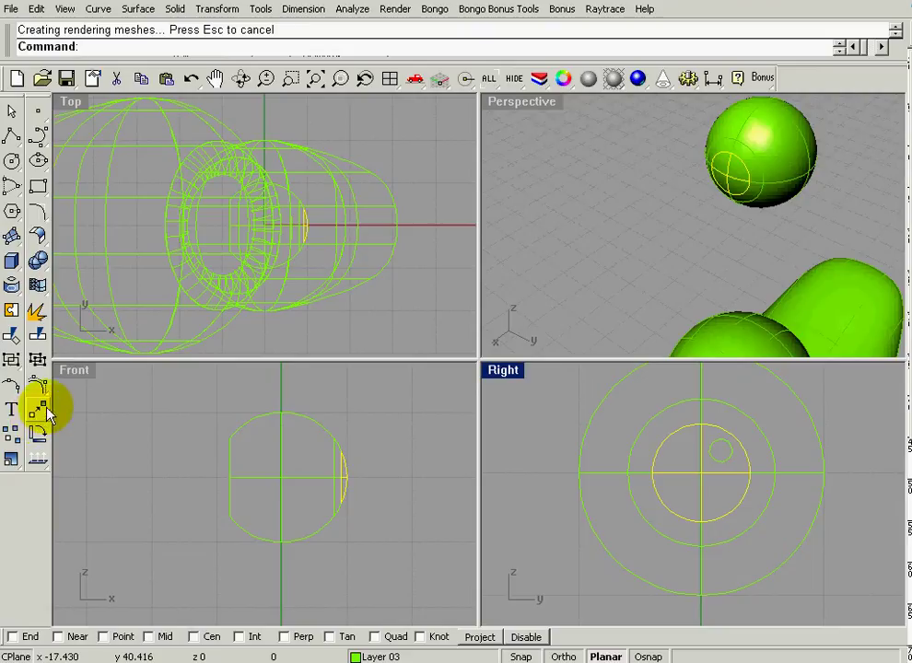
left_click(37, 313)
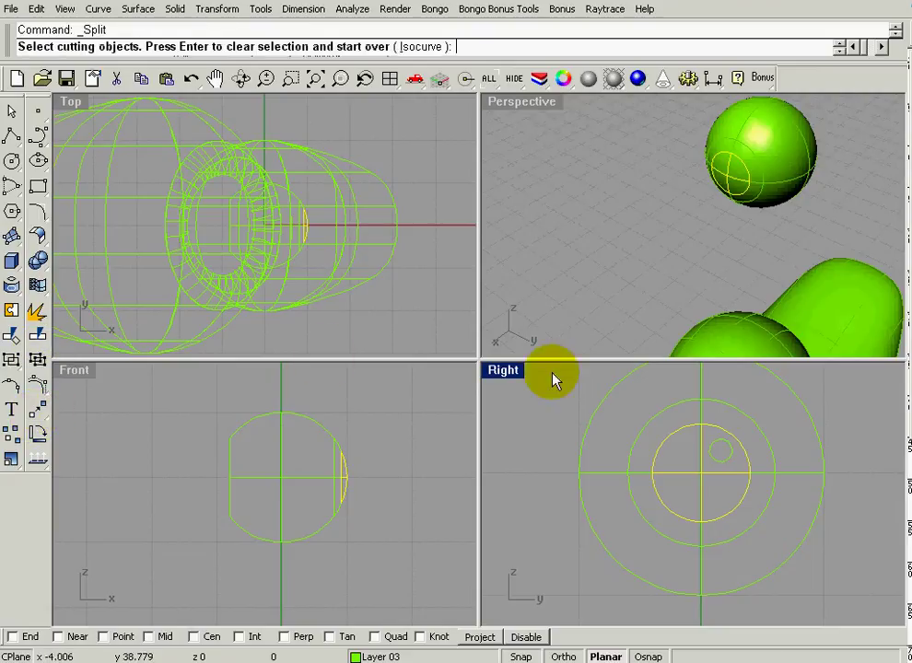
left_click(727, 443)
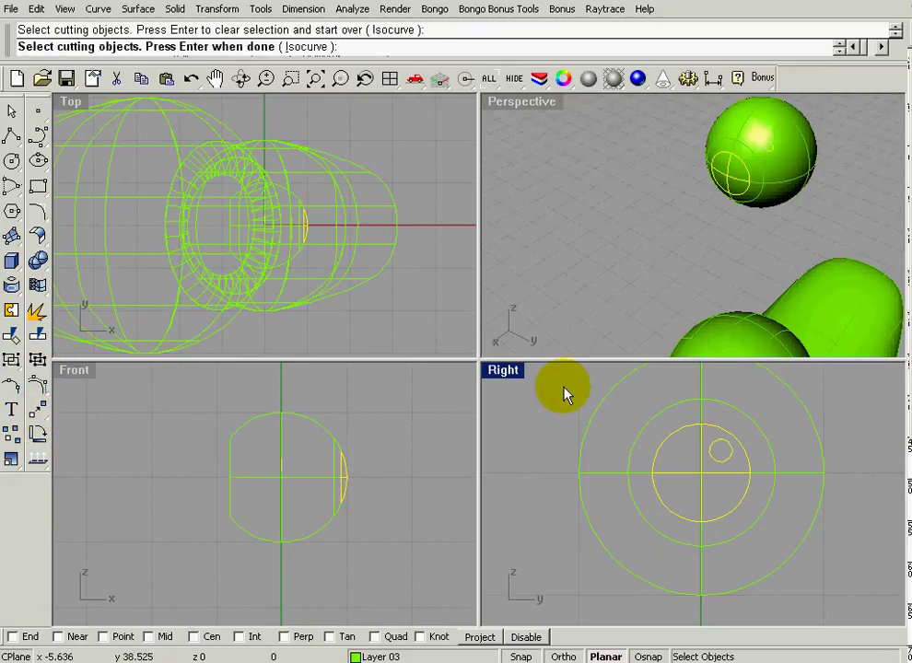
key("Return")
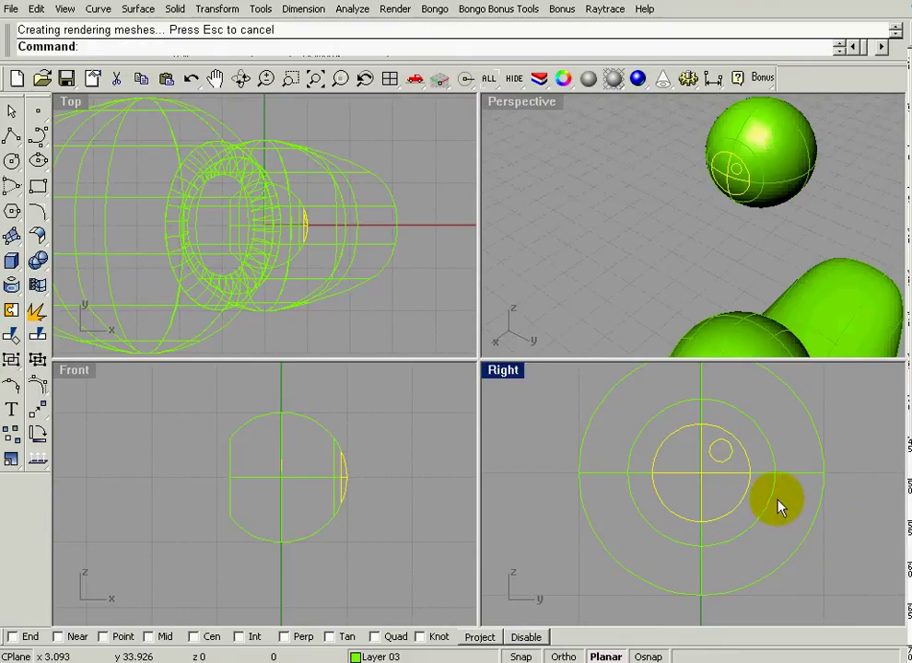
left_click(849, 480)
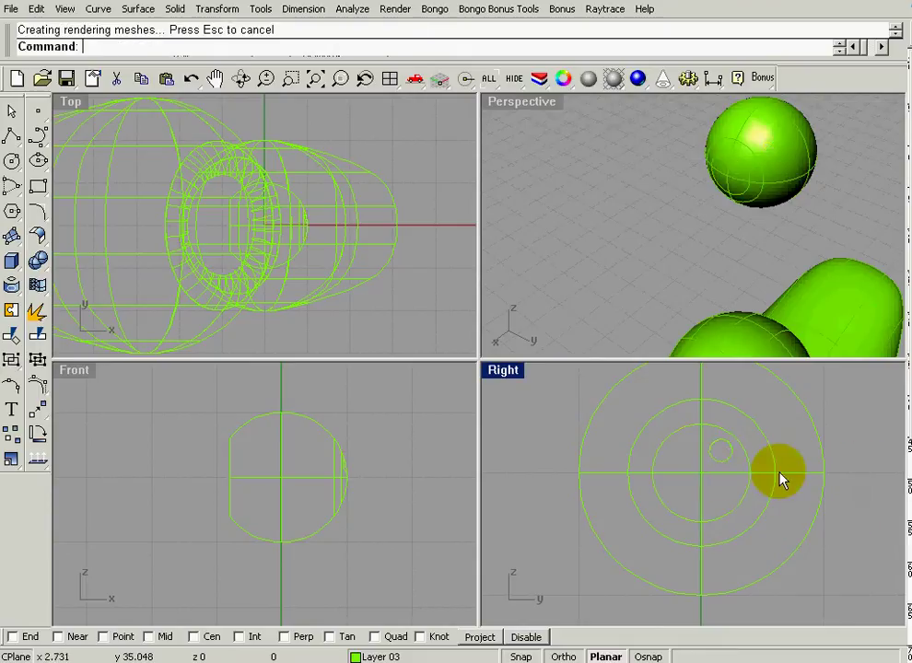
Check the separated inner disc and surrounding ring surfaces on the front of the eyeball, then clear the selection
left_click(726, 465)
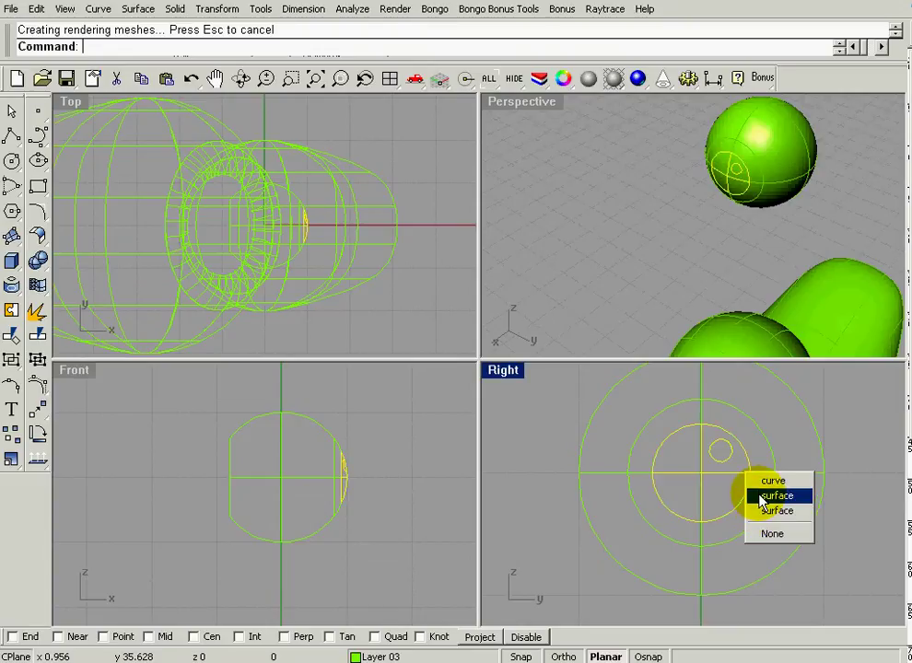
left_click(759, 440)
left_click(783, 450)
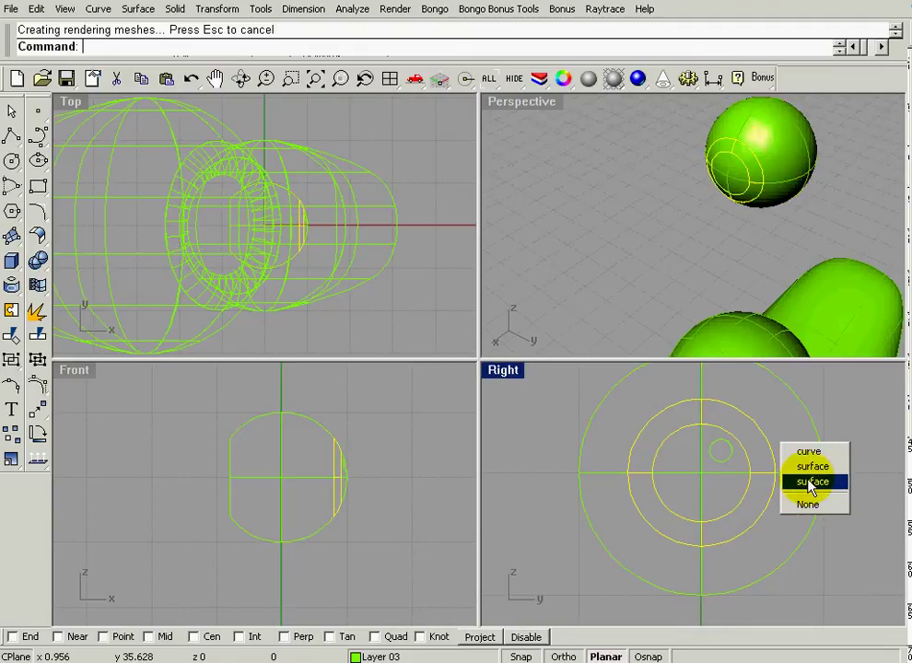
key("Escape")
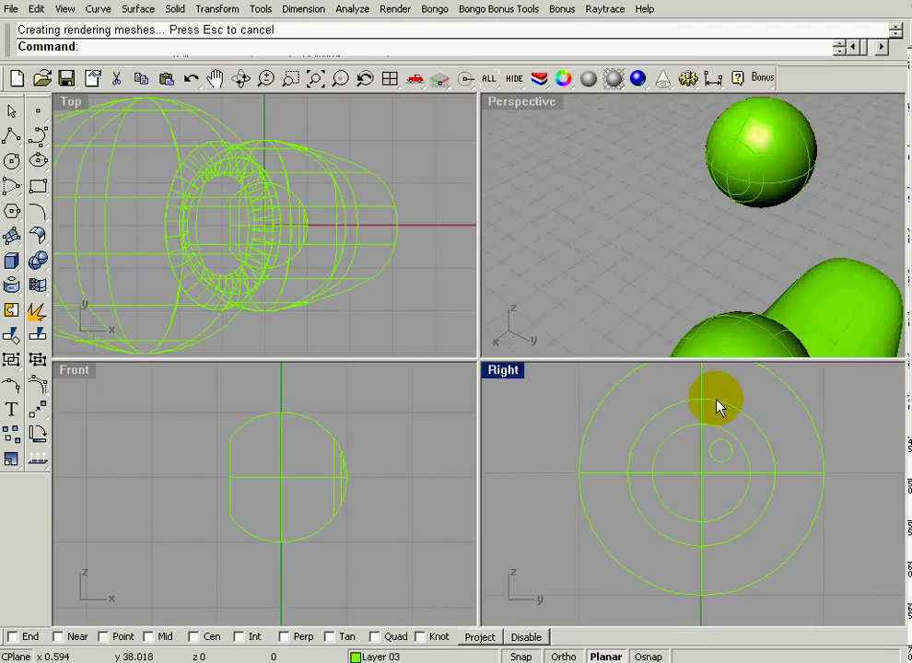
Assign a basic DarkGreen material to the iris ring surface on the front of the eyeball
left_click(707, 420)
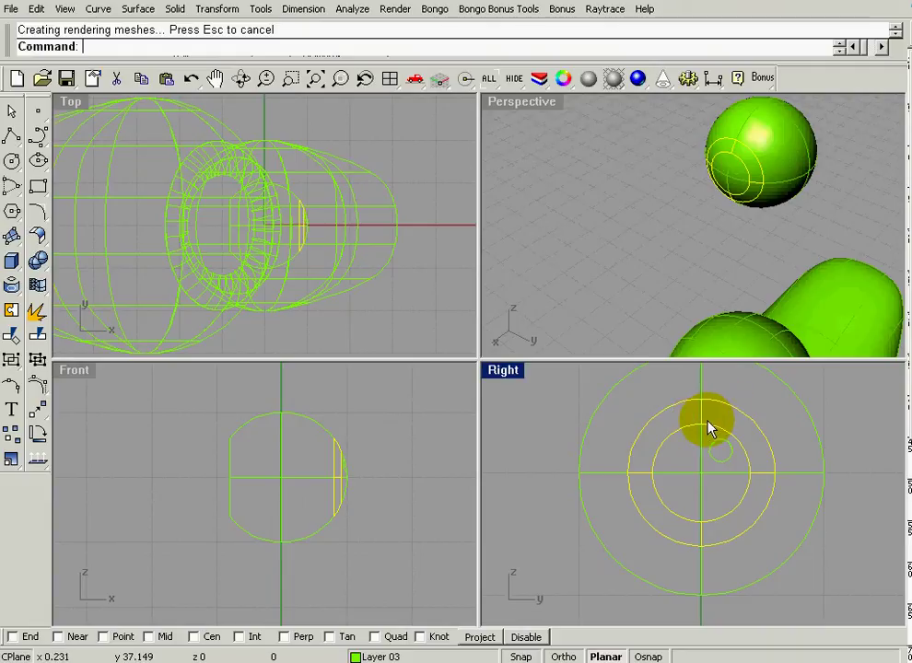
left_click(565, 80)
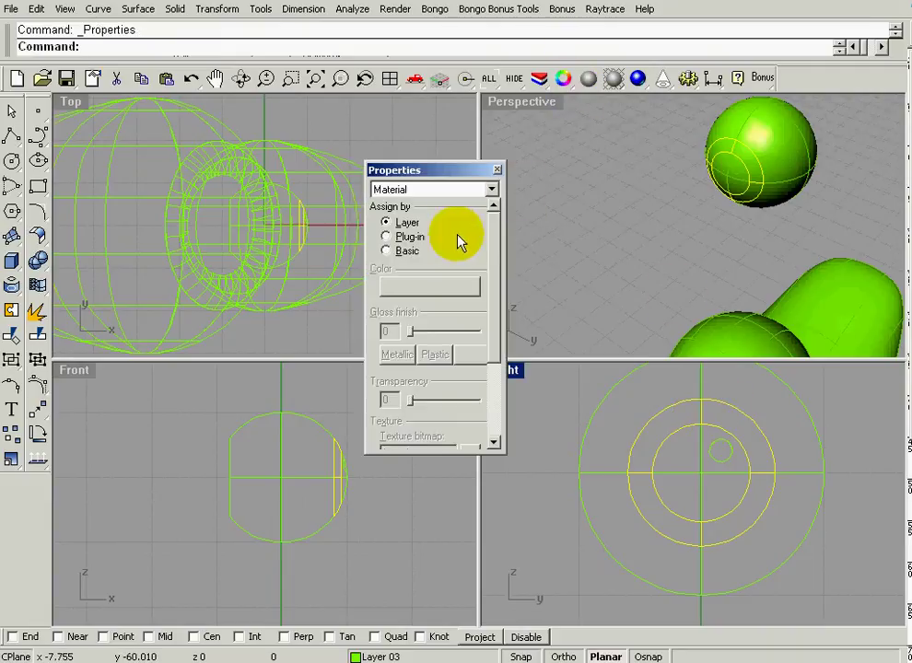
left_click(395, 252)
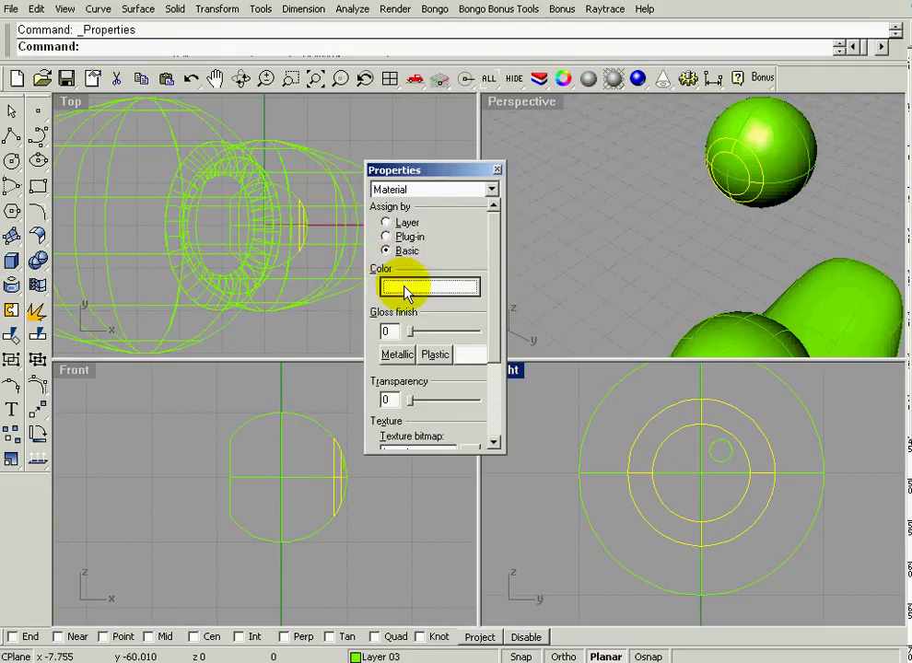
left_click(406, 287)
left_click(293, 349)
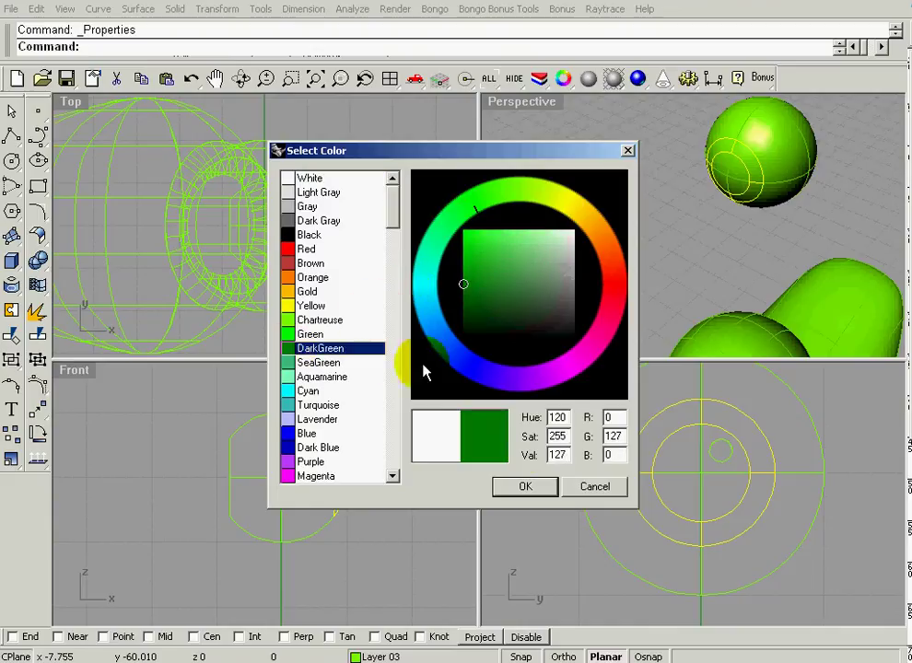
left_click(525, 486)
Assign a basic Black material to the inner pupil disc, leaving out the small highlight circle
left_click(683, 476)
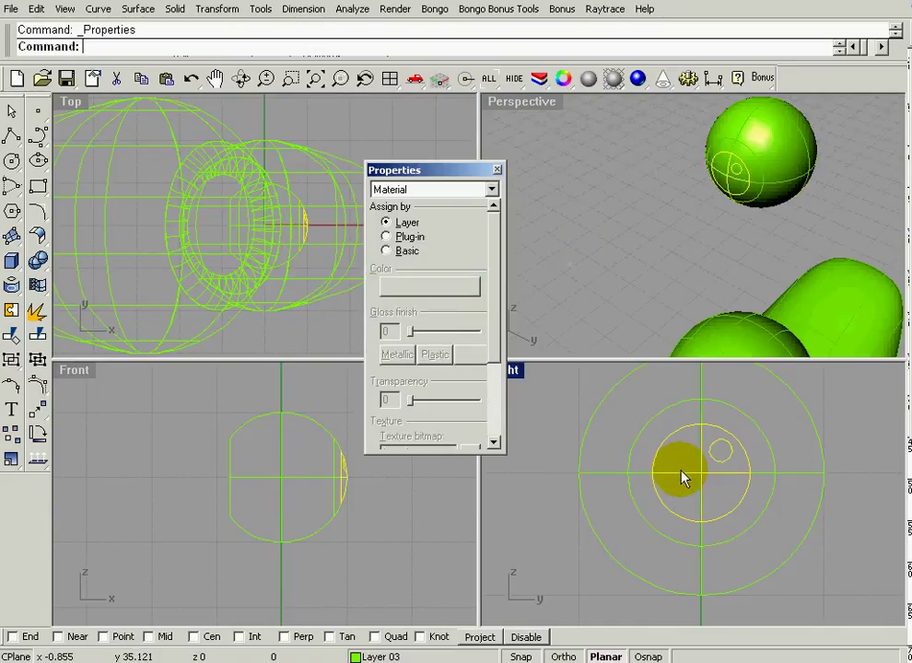
left_click(386, 252)
left_click(405, 289)
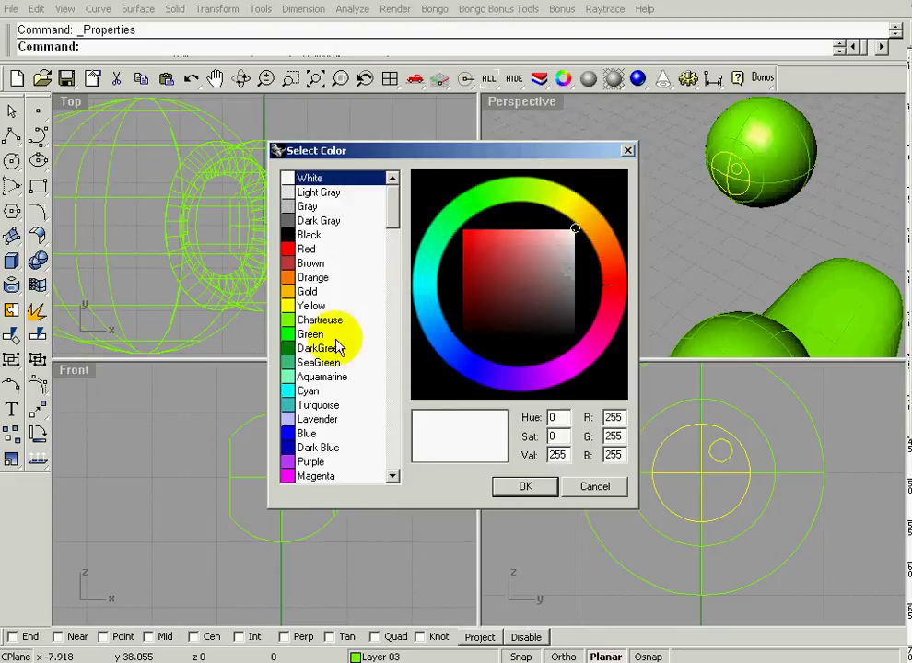
left_click(295, 235)
left_click(525, 485)
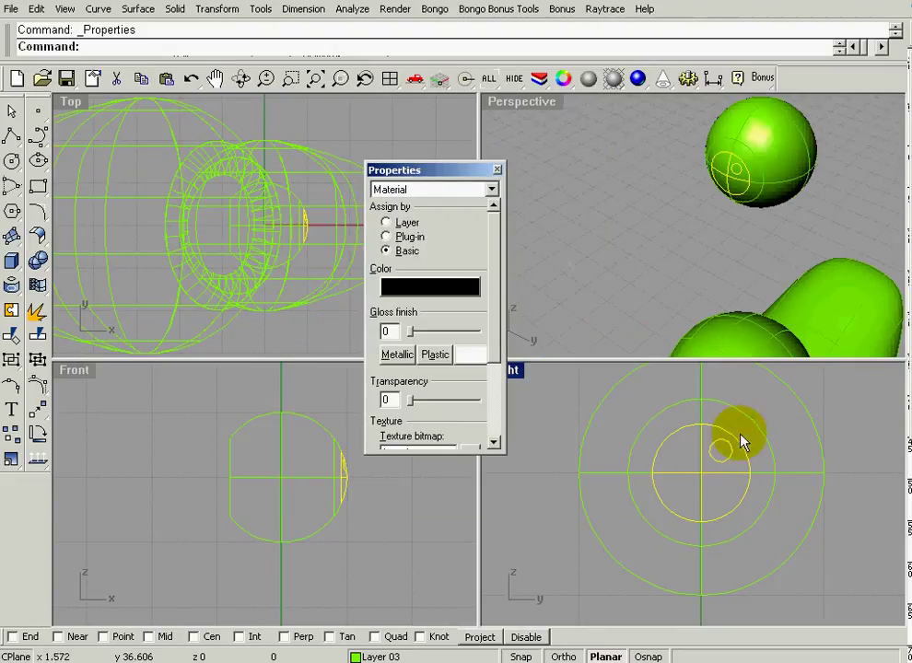
Clear the selection, render the Right view to check the eye colours, and close the render window
left_click(553, 414)
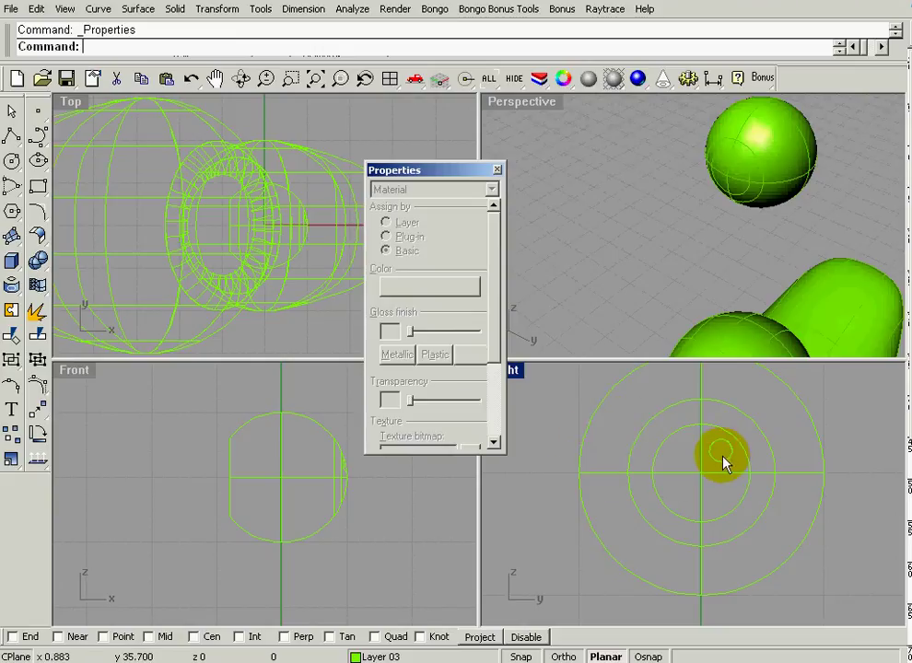
left_click(637, 79)
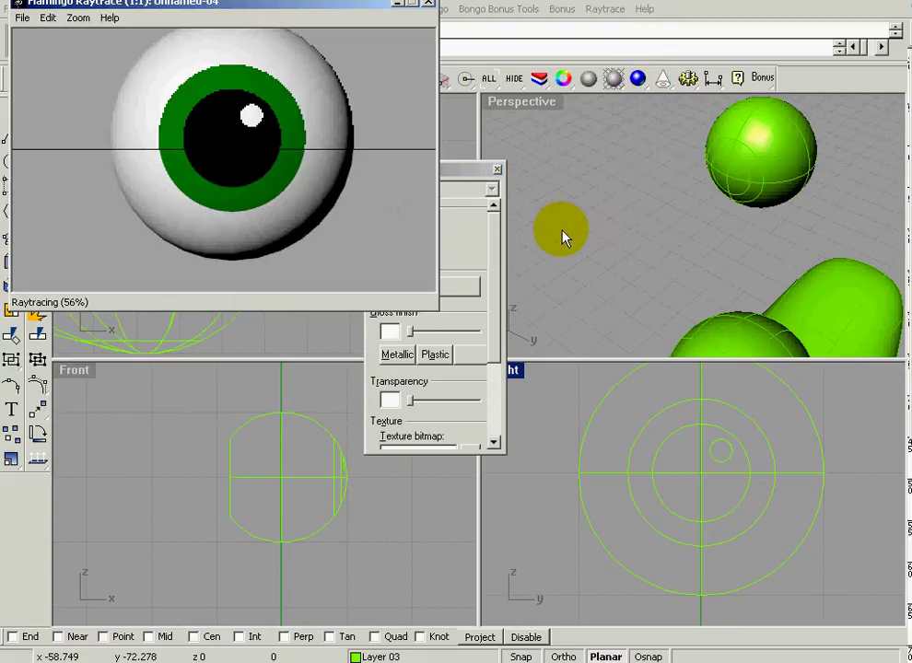
left_click(430, 4)
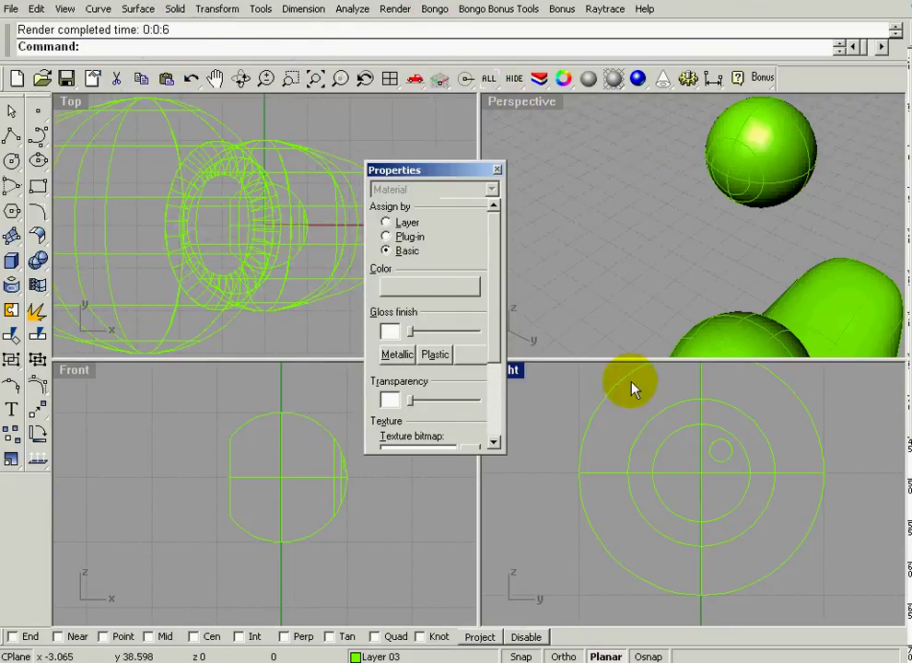
Group all the eyeball surfaces and curves in the Front view
left_click(207, 410)
left_click_drag(207, 410, 376, 565)
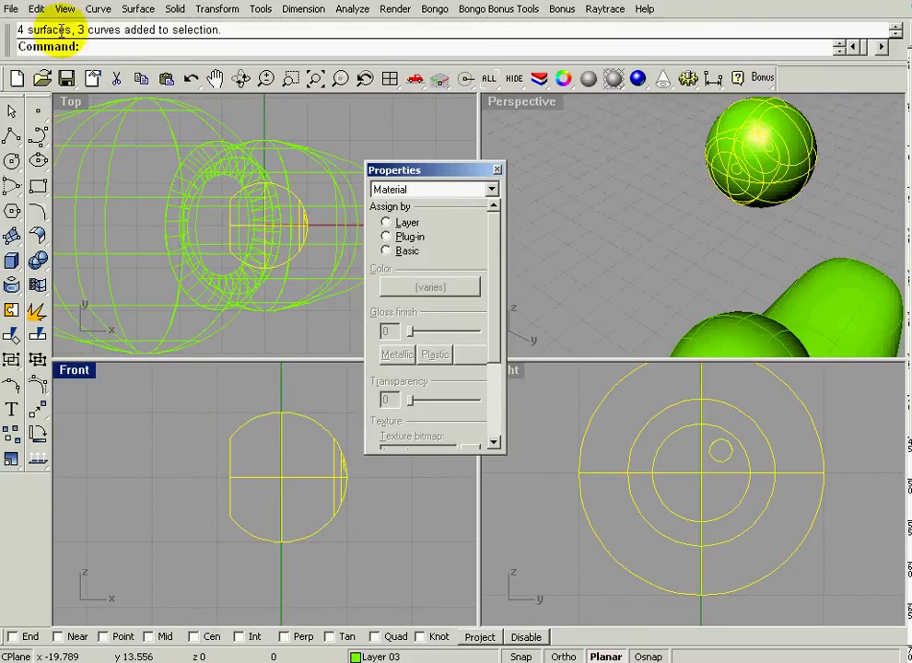
left_click(37, 9)
mouse_move(123, 218)
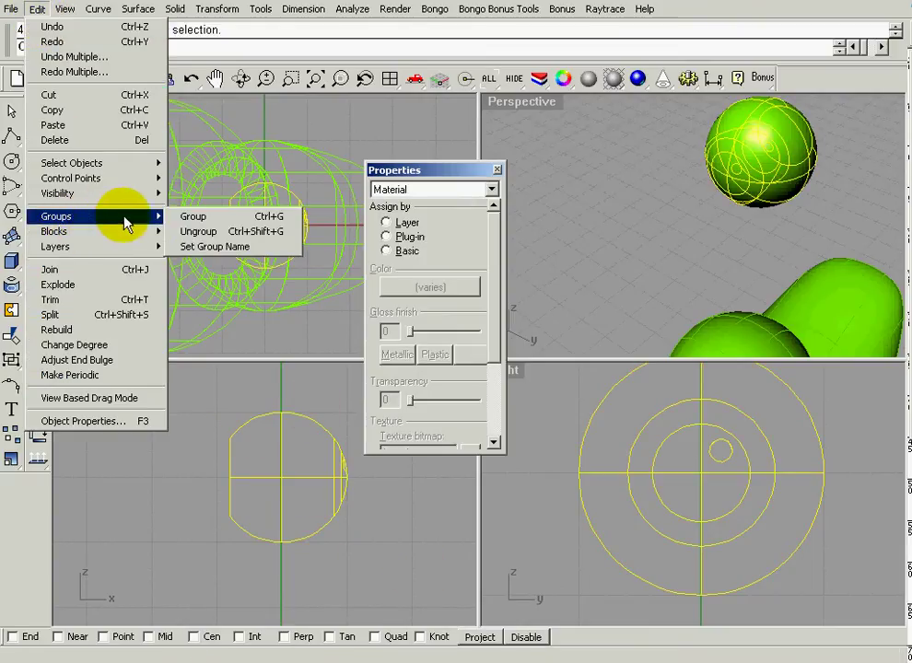
left_click(229, 212)
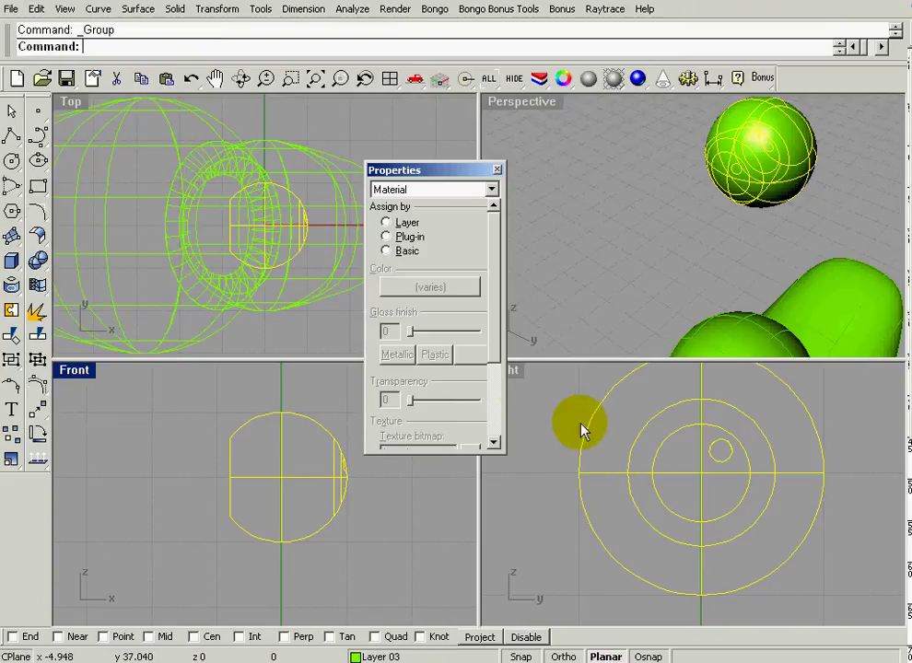
Show the hidden eyelid objects again and clear the eyeball selection
right_click(518, 86)
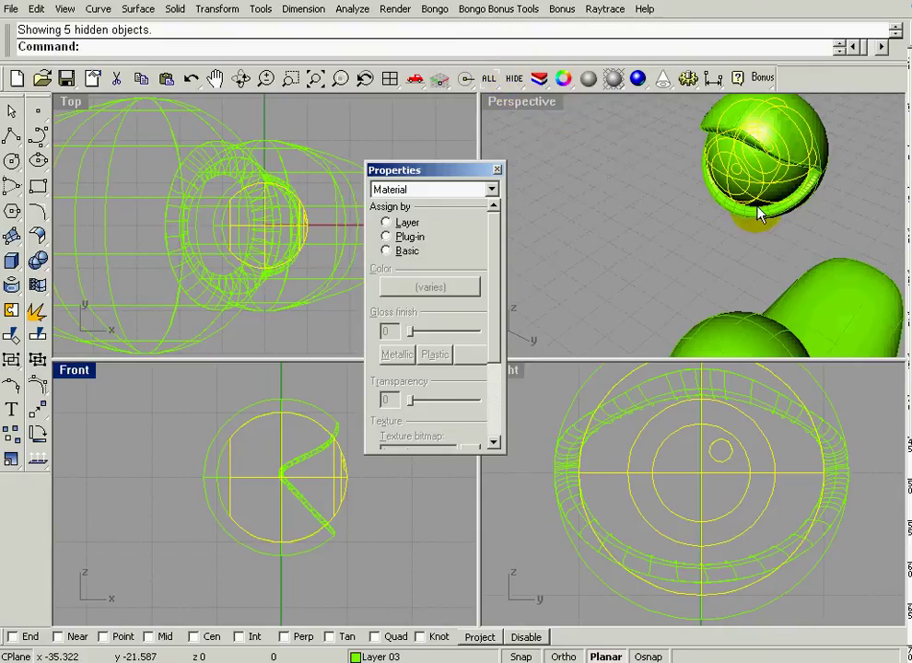
right_click_drag(683, 242, 717, 227)
left_click(721, 219)
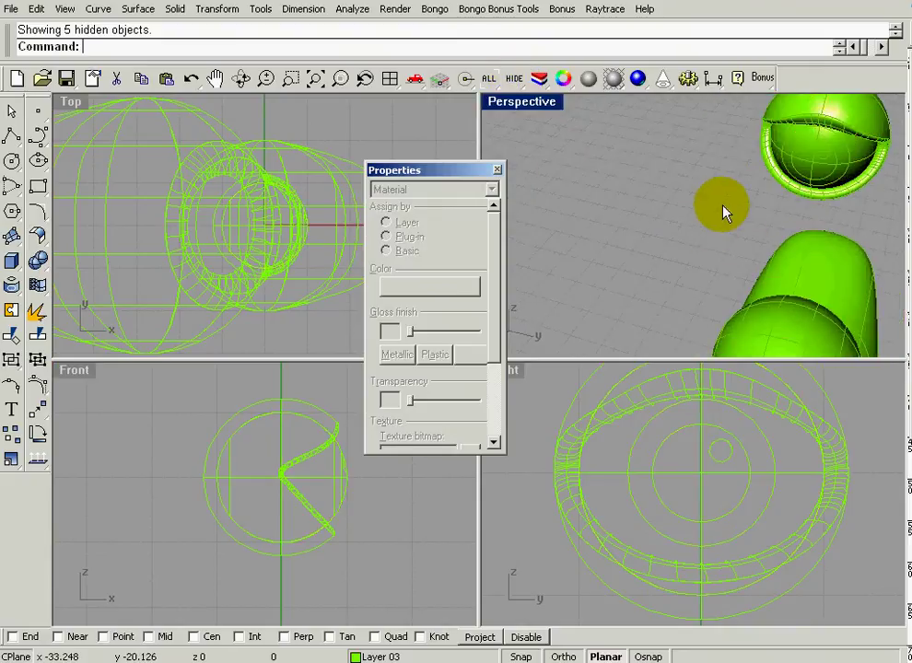
Assign a basic Gold material to the eyelid group and clear the selection
right_click_drag(767, 141, 765, 205)
left_click(738, 205)
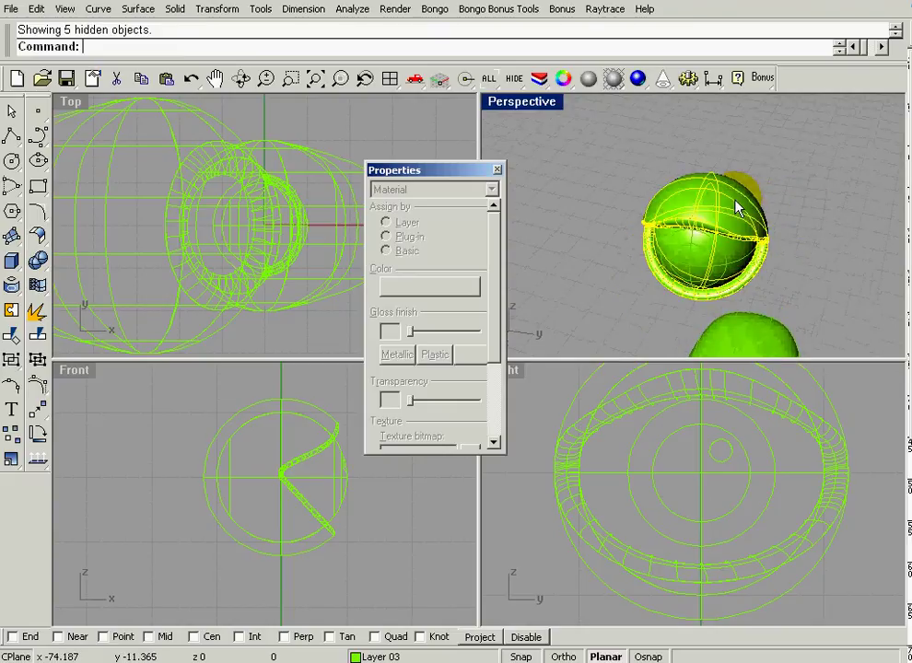
left_click(783, 238)
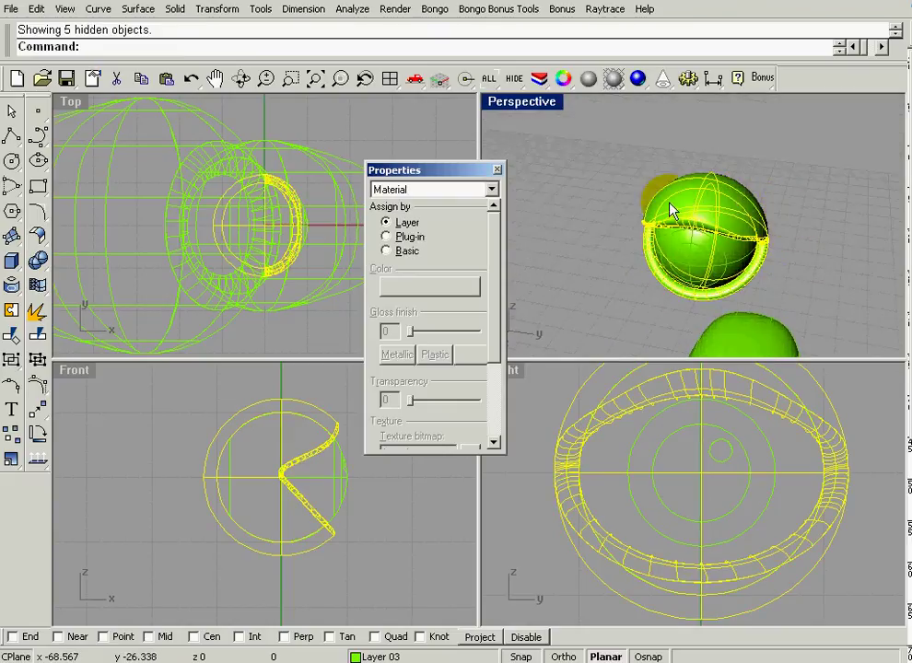
left_click(387, 250)
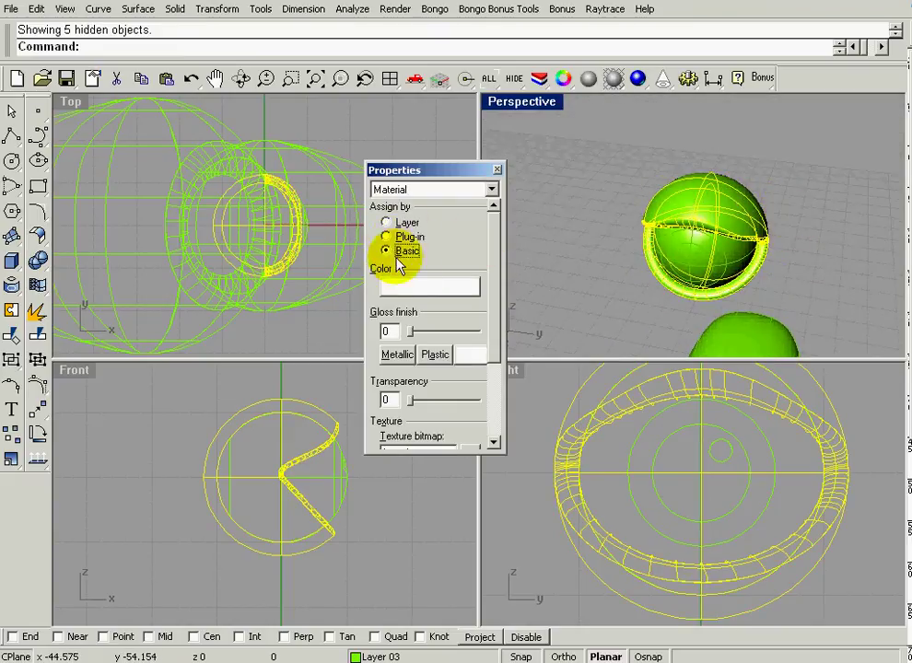
left_click(400, 286)
left_click(306, 291)
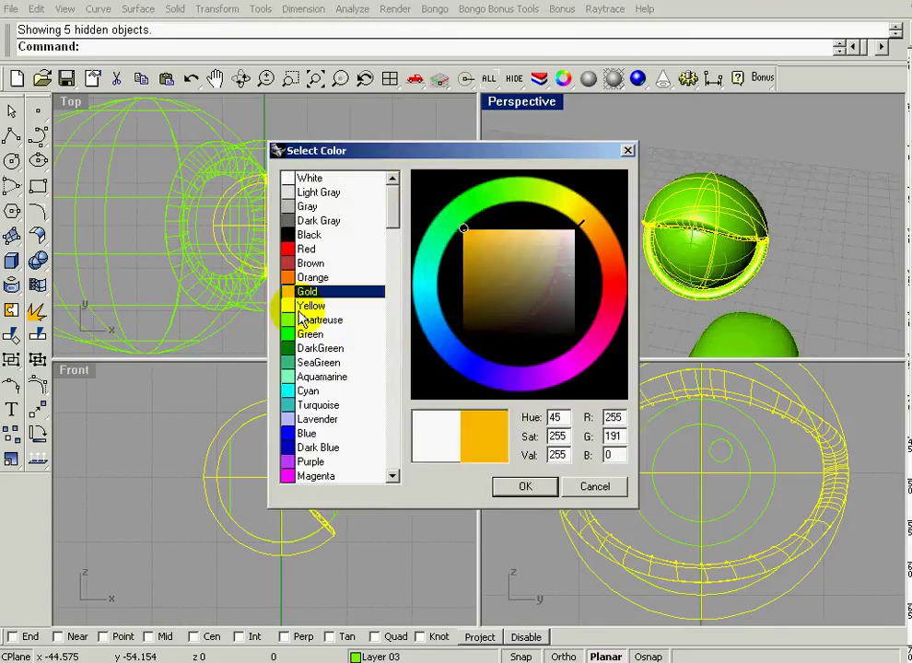
left_click(518, 487)
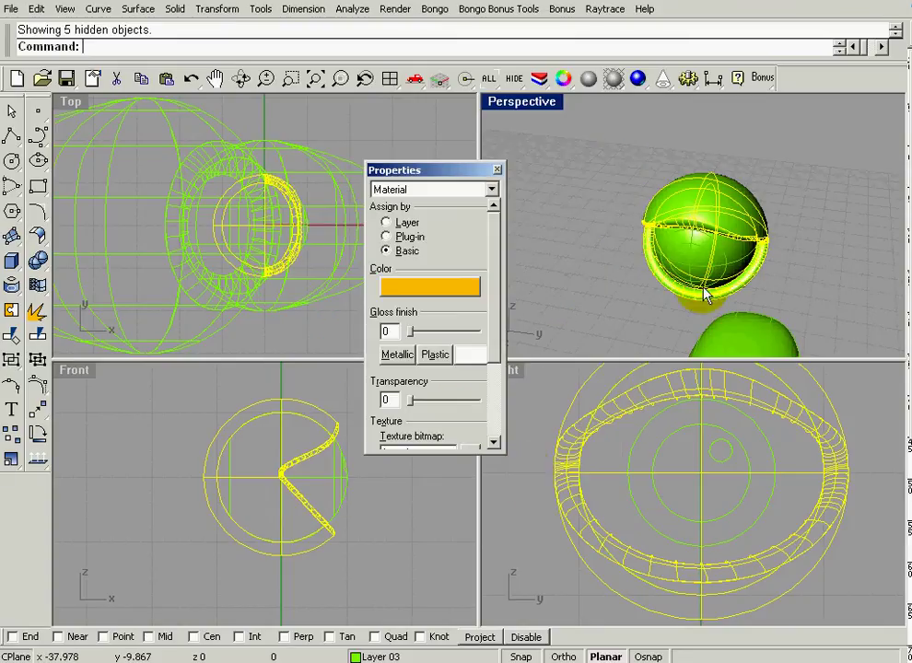
left_click(822, 241)
Maximize the Front view with the eye and duck head in sight, and close the Properties window
right_click_drag(590, 200, 647, 185)
right_click_drag(552, 304, 682, 187)
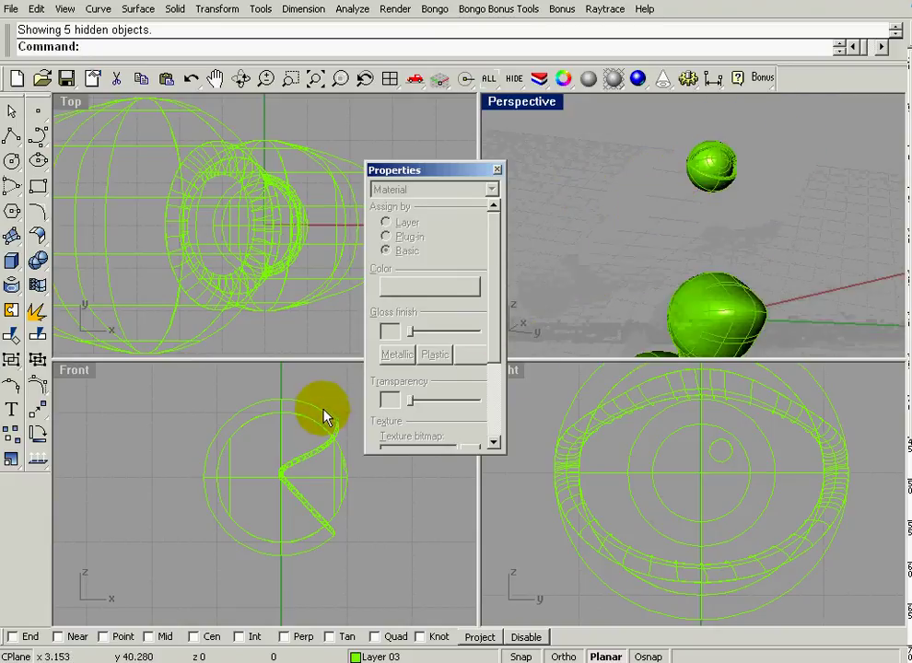
scroll(291, 425, "down", 5)
right_click_drag(336, 444, 278, 434)
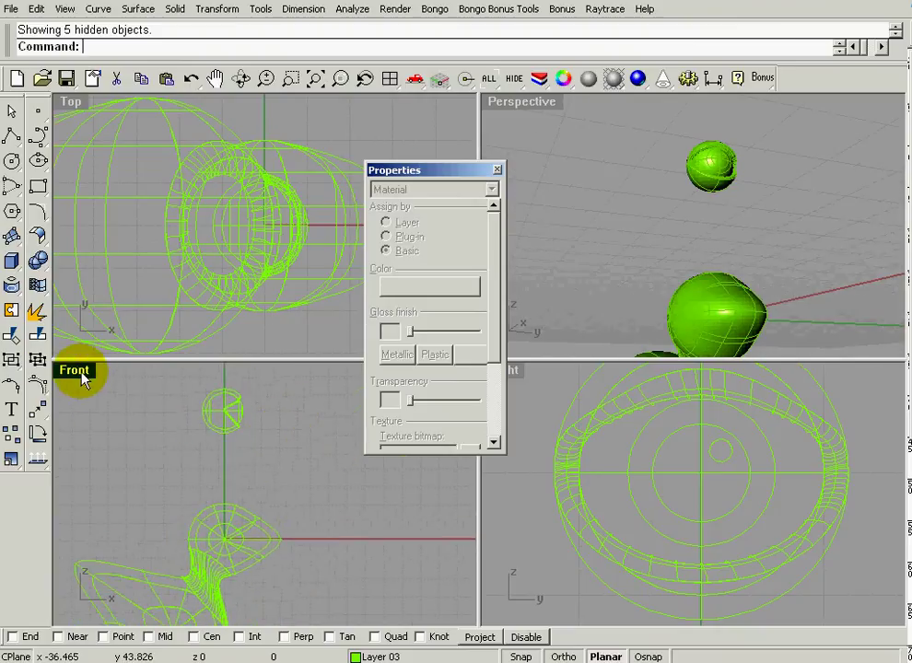
double_click(81, 372)
left_click_drag(476, 172, 831, 194)
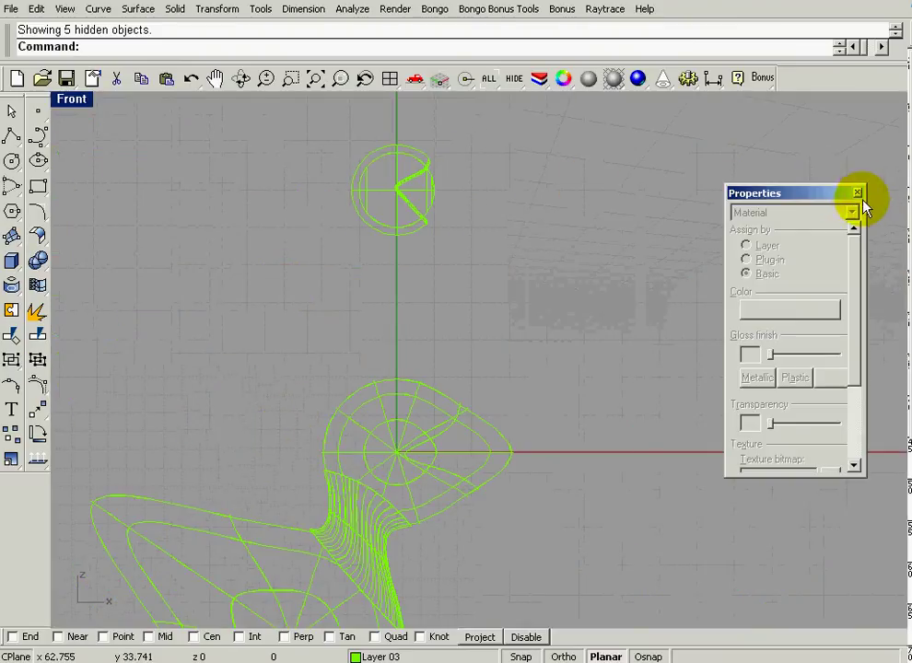
left_click(856, 196)
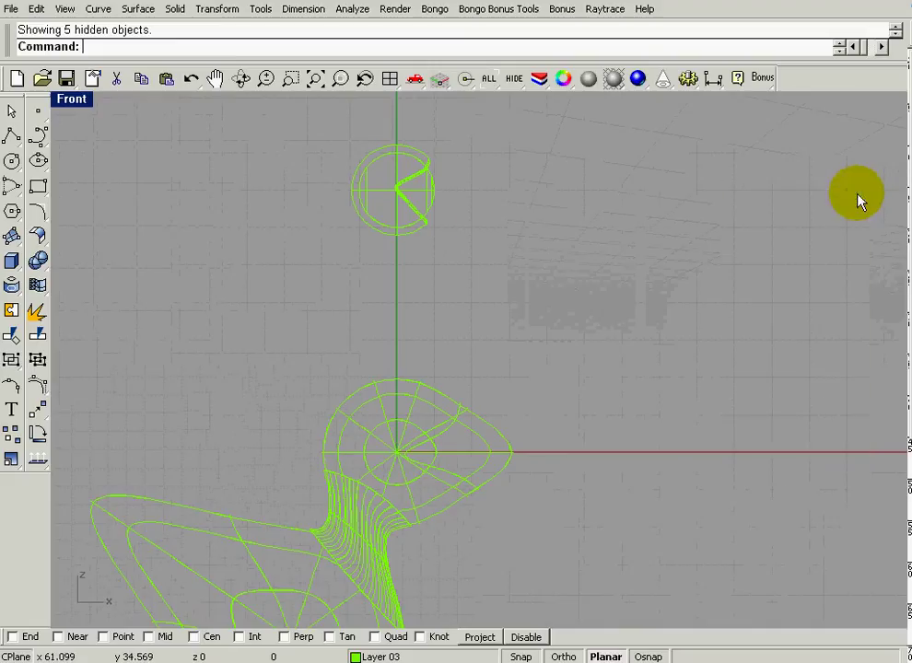
left_click(11, 458)
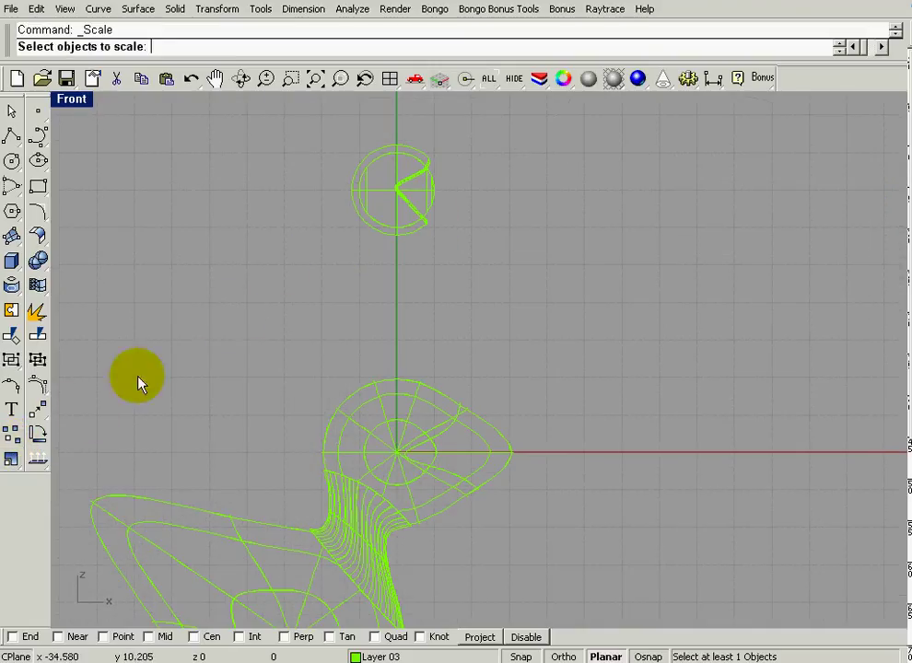
left_click(391, 196)
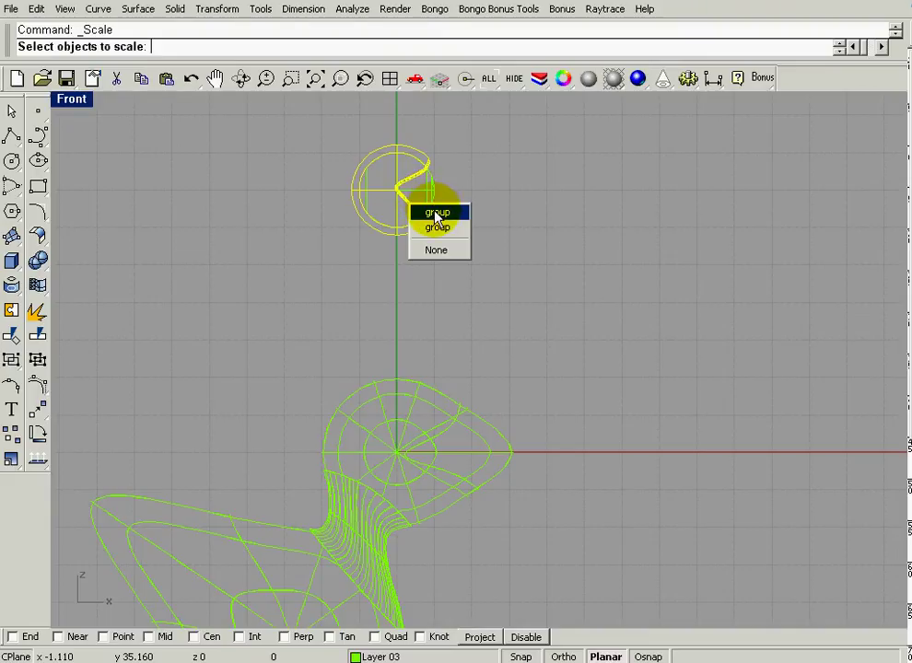
left_click(536, 198)
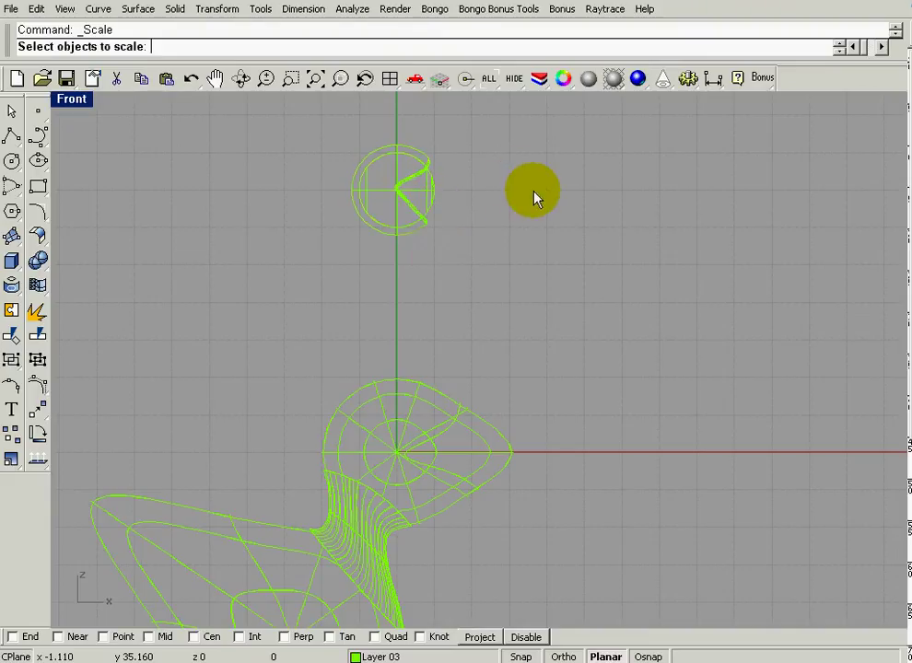
key("Escape")
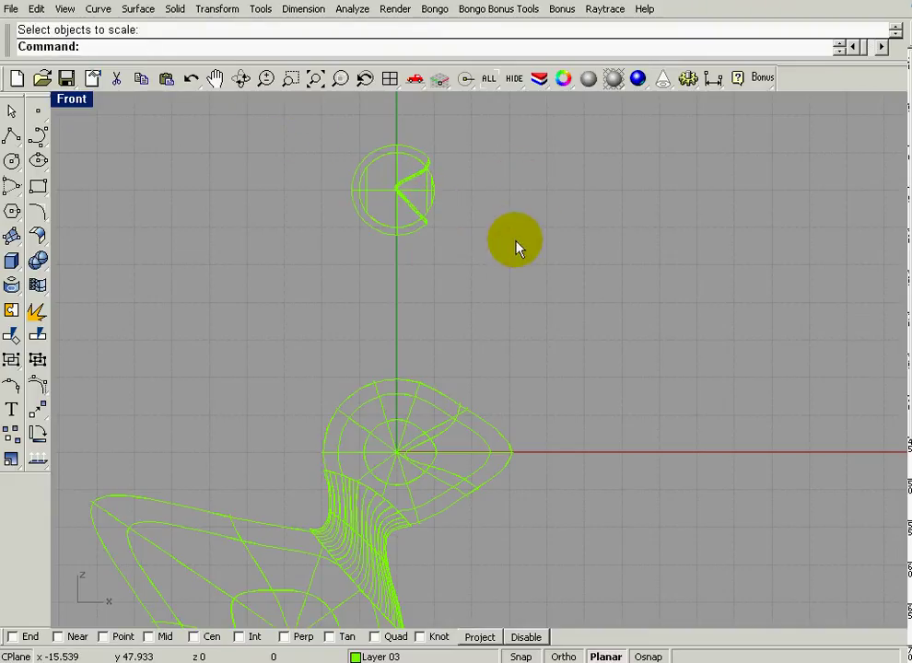
Group the eyelid shell and the eyeball together as one complete eye
left_click_drag(438, 215, 438, 213)
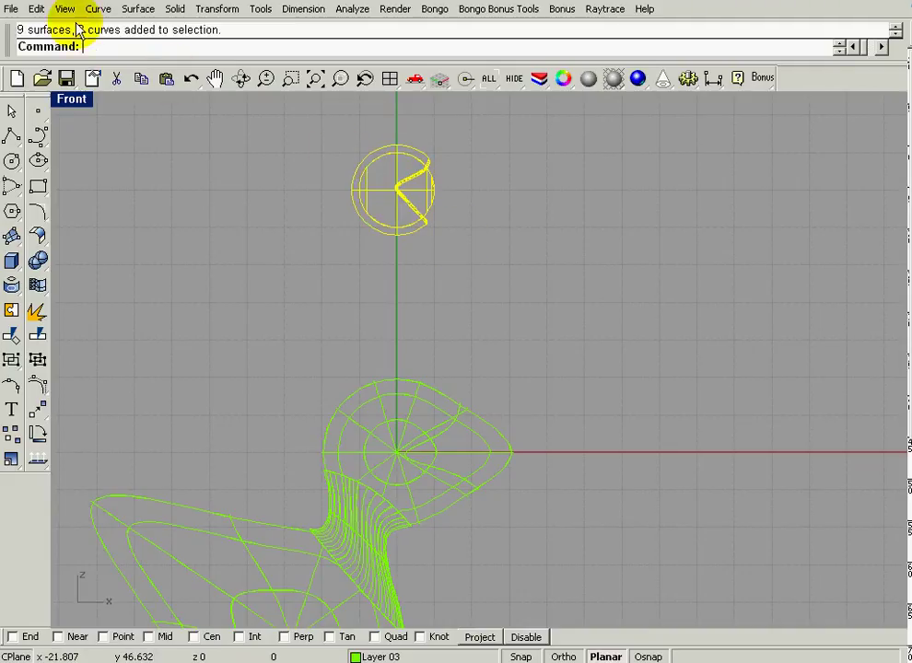
left_click(35, 9)
mouse_move(152, 216)
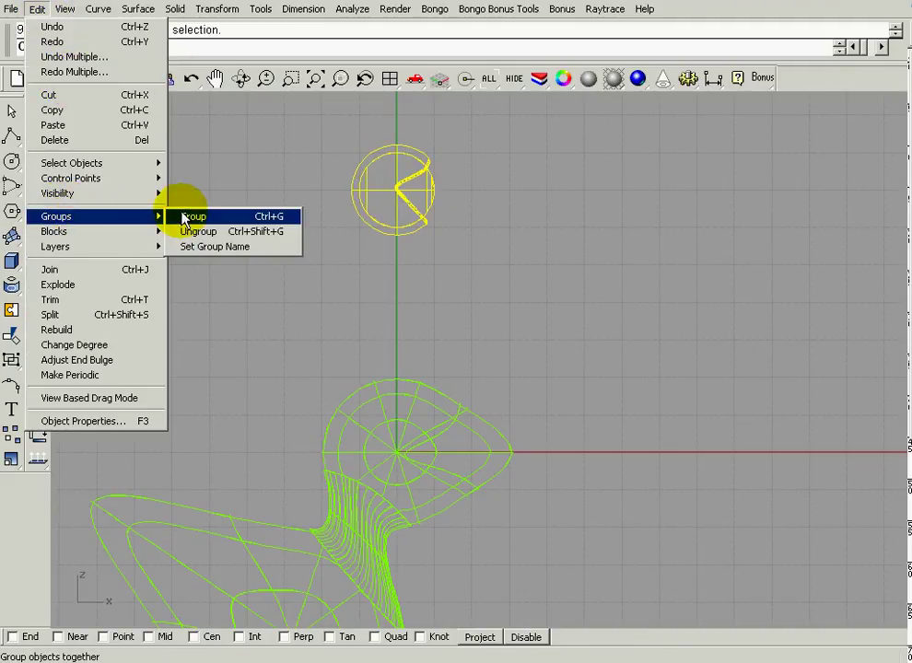
left_click(189, 215)
Scale the eye group about its centre to slightly over half size and move it onto the upper front of the duck's head
left_click(11, 459)
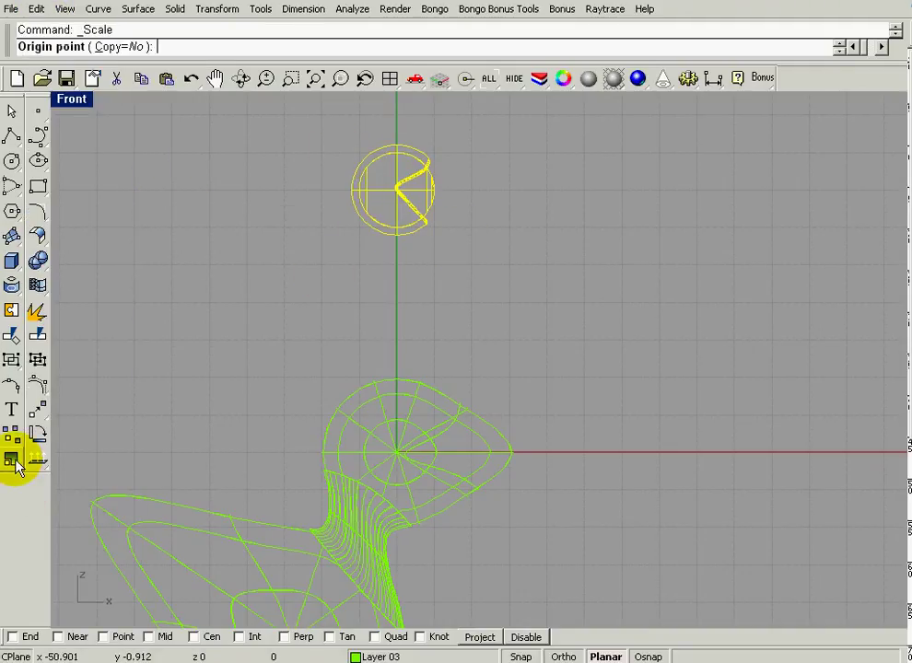
left_click(394, 190)
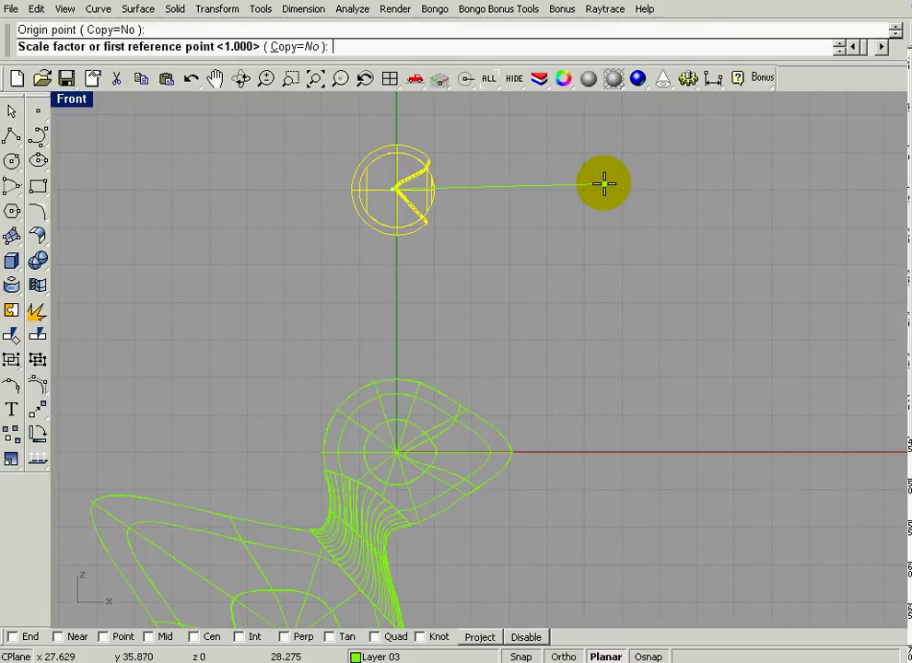
left_click(603, 184)
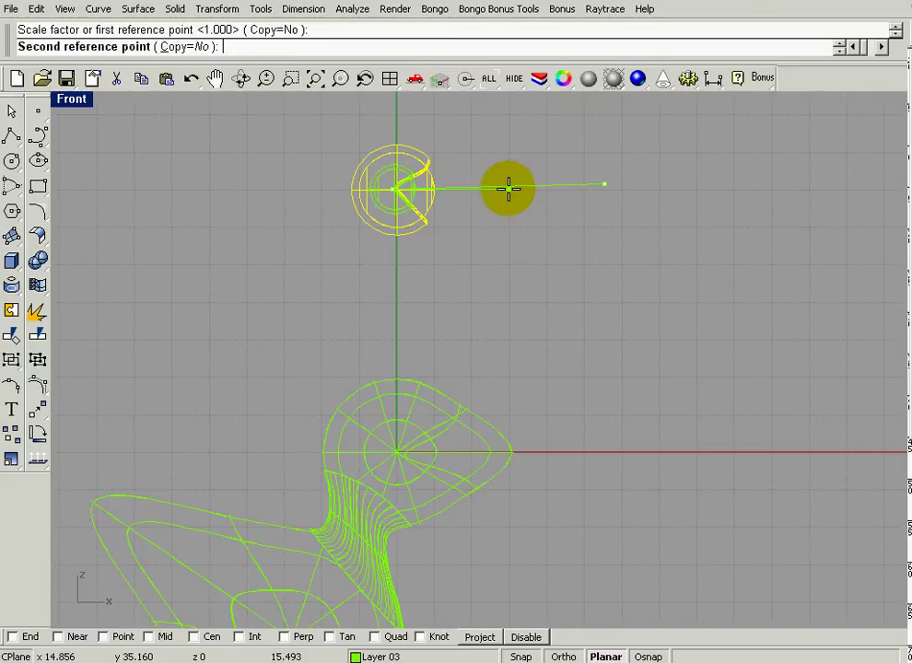
left_click(414, 258)
left_click_drag(394, 183, 426, 385)
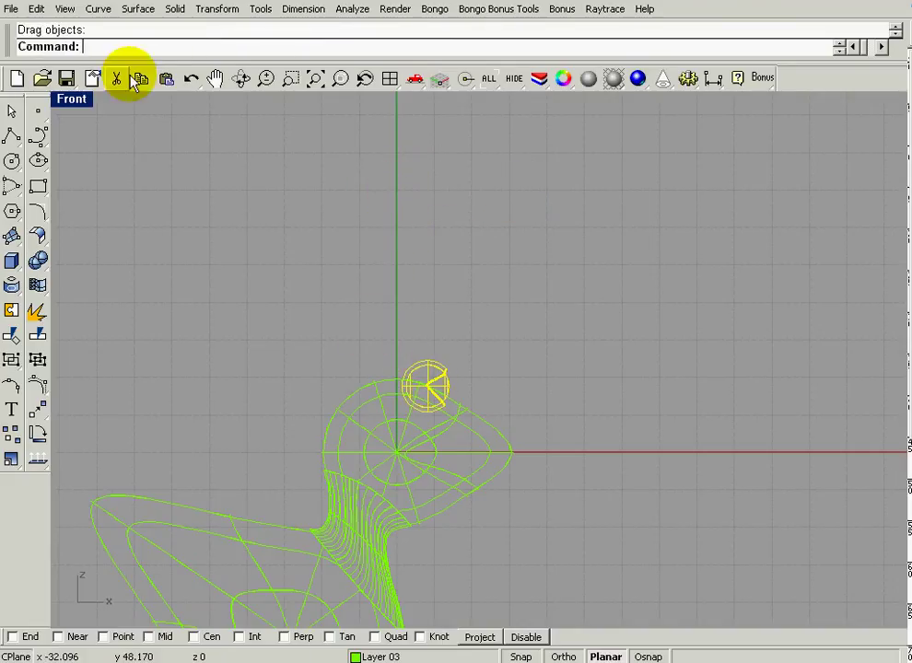
double_click(73, 100)
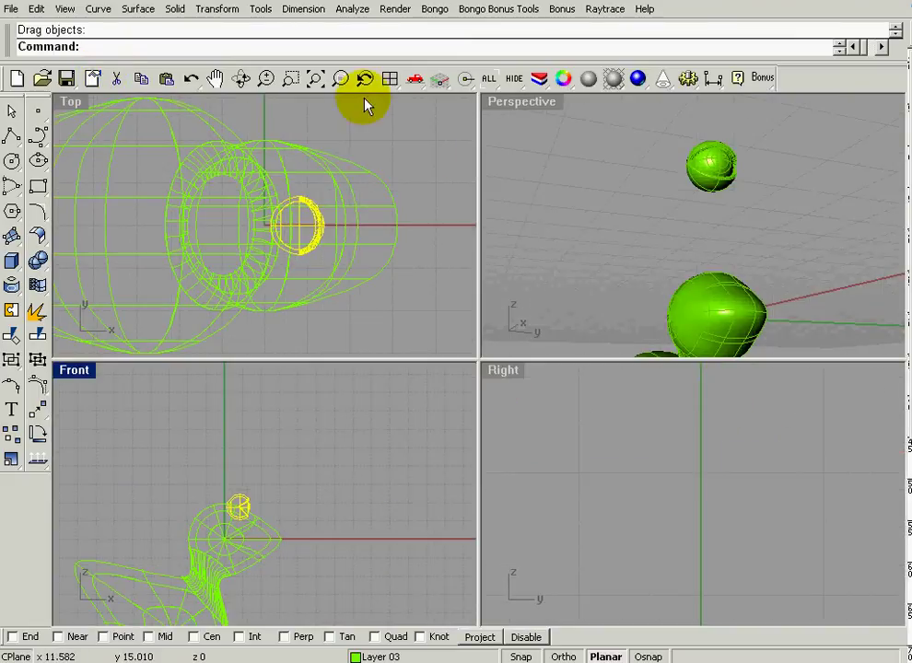
Restore the four-viewport layout and move the eye group sideways in the Right view, off the head's centreline
left_click(389, 79)
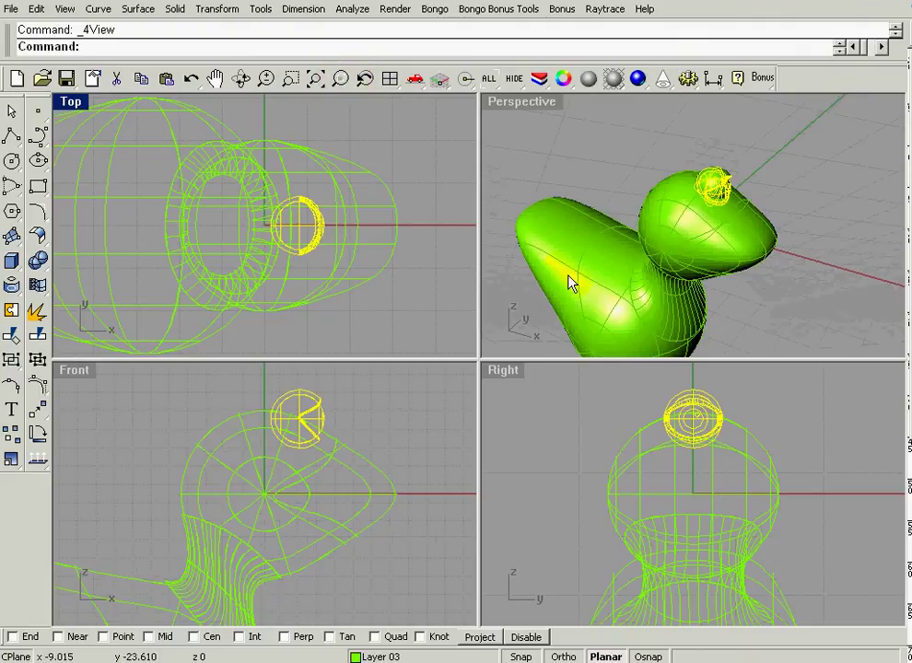
right_click_drag(749, 439, 729, 442)
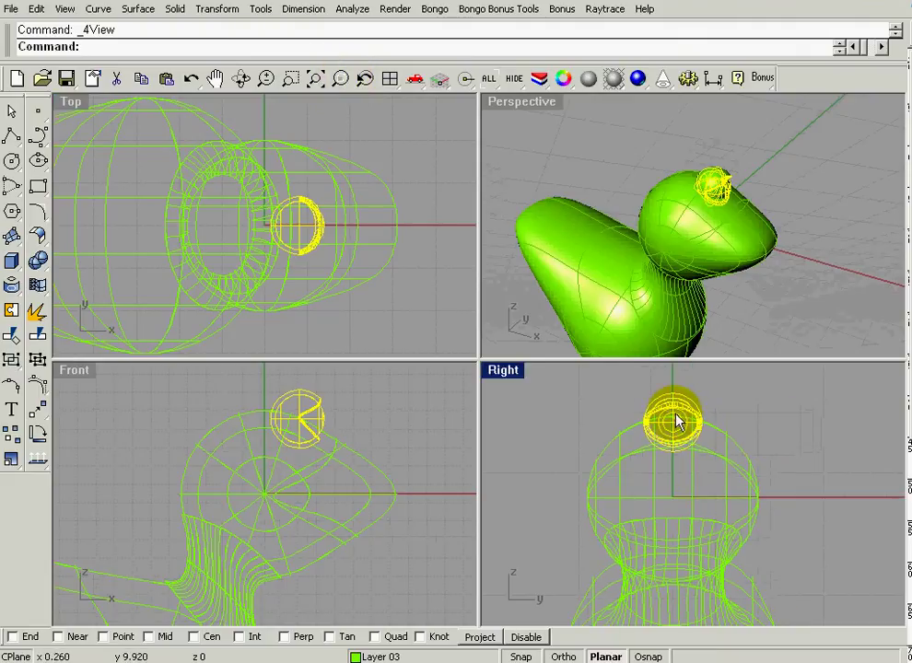
left_click_drag(665, 412, 634, 415)
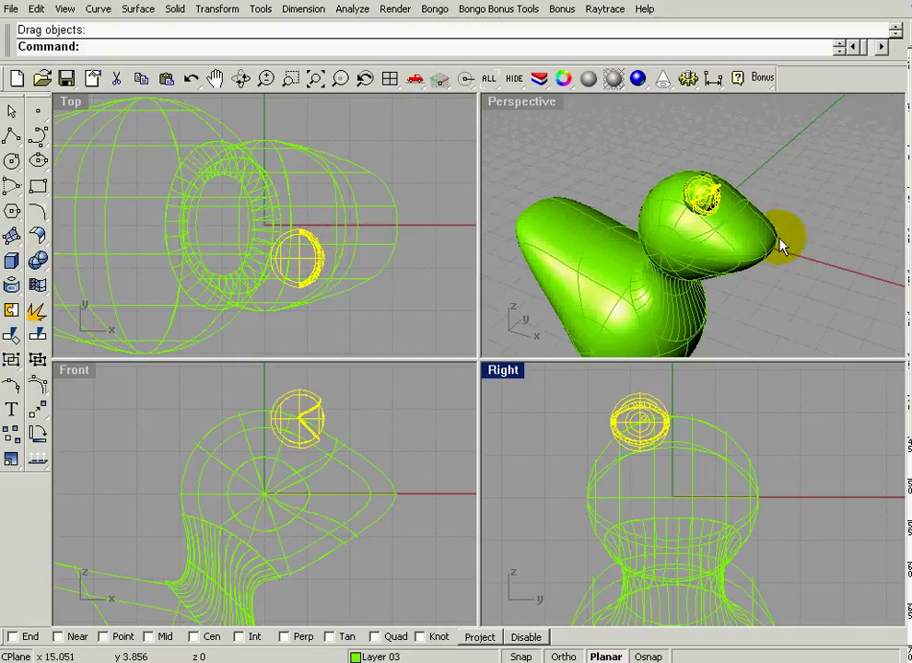
left_click(797, 291)
right_click_drag(764, 294, 692, 253)
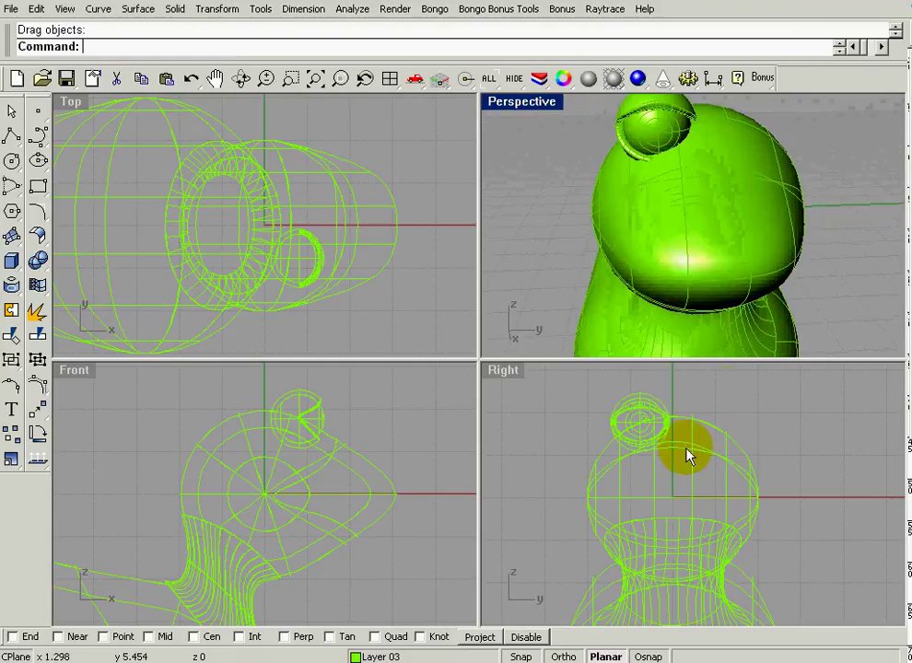
Undo the accidental shift of the head and move the eye group slightly forward on the head in the Front view
left_click_drag(309, 425, 324, 424)
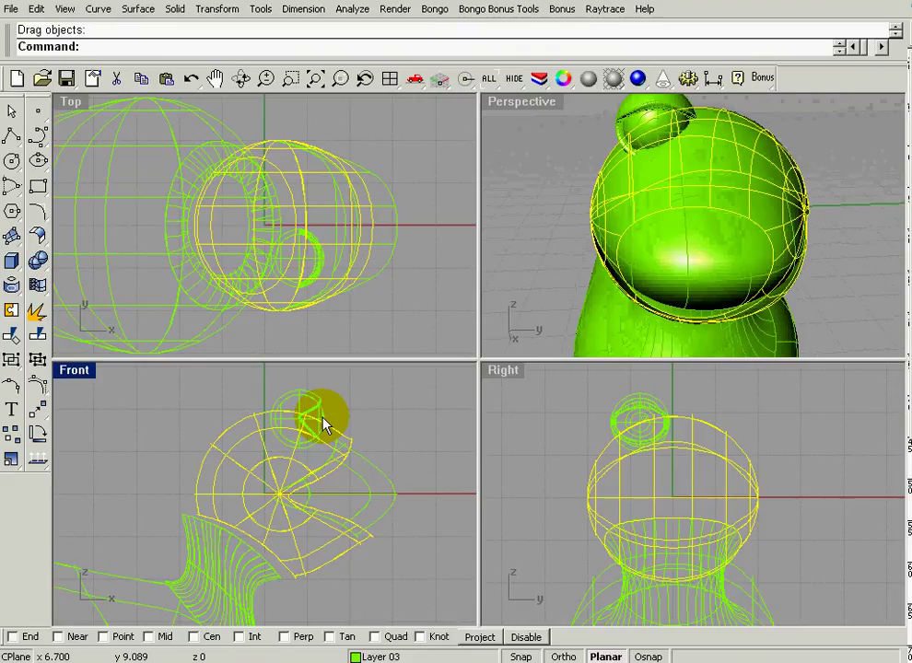
key("ctrl+z")
left_click(311, 413)
mouse_move(311, 412)
left_mouse_down()
mouse_move(329, 411)
mouse_move(325, 401)
left_mouse_up()
left_click(572, 260)
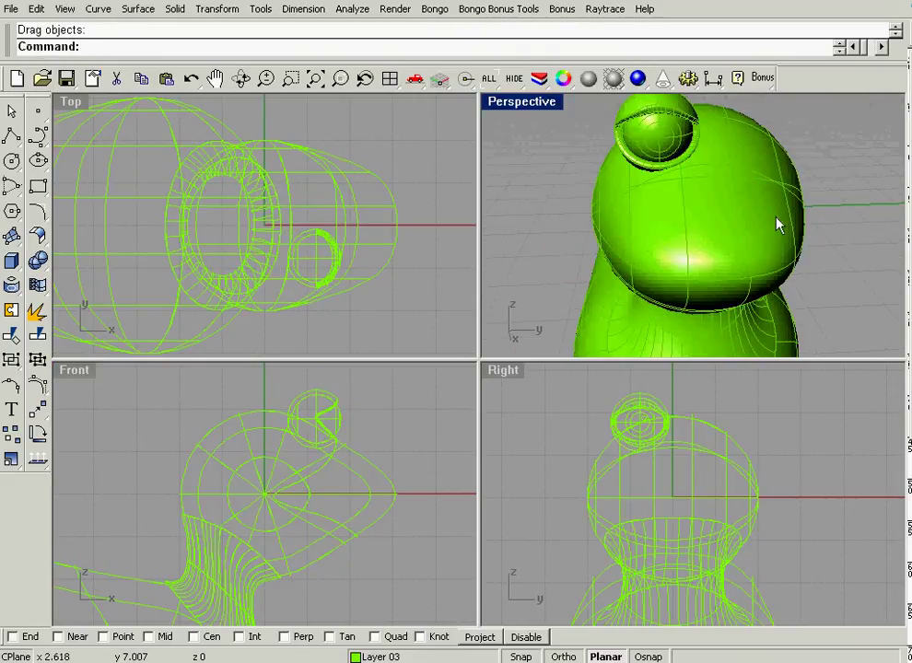
mouse_move(777, 225)
right_mouse_down()
mouse_move(727, 198)
mouse_move(710, 212)
mouse_move(769, 211)
mouse_move(776, 221)
right_mouse_up()
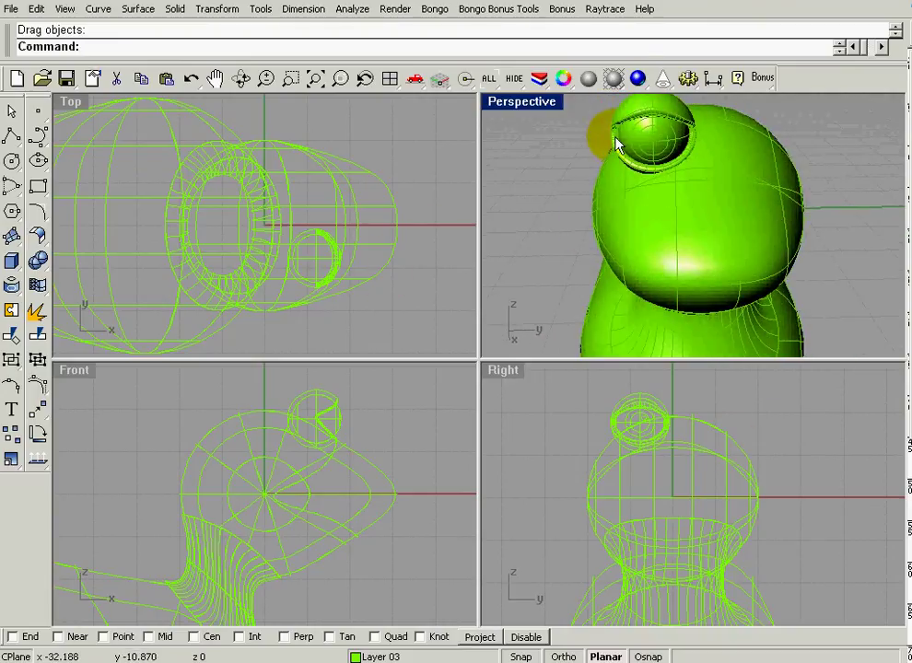
Rotate the eye group slightly about its centre in the Top view, without copying
left_click(647, 126)
left_click(686, 155)
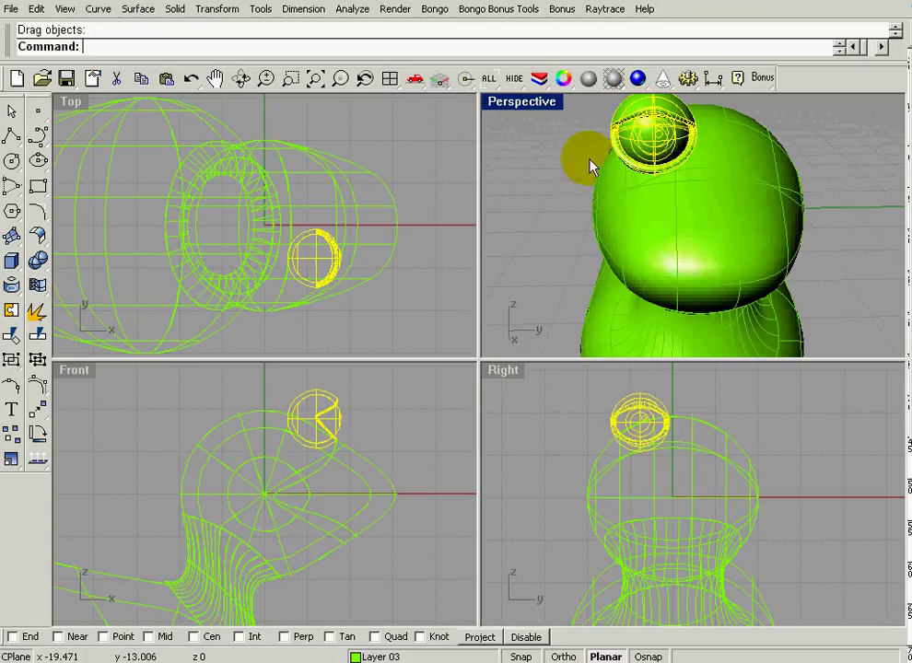
left_click(37, 431)
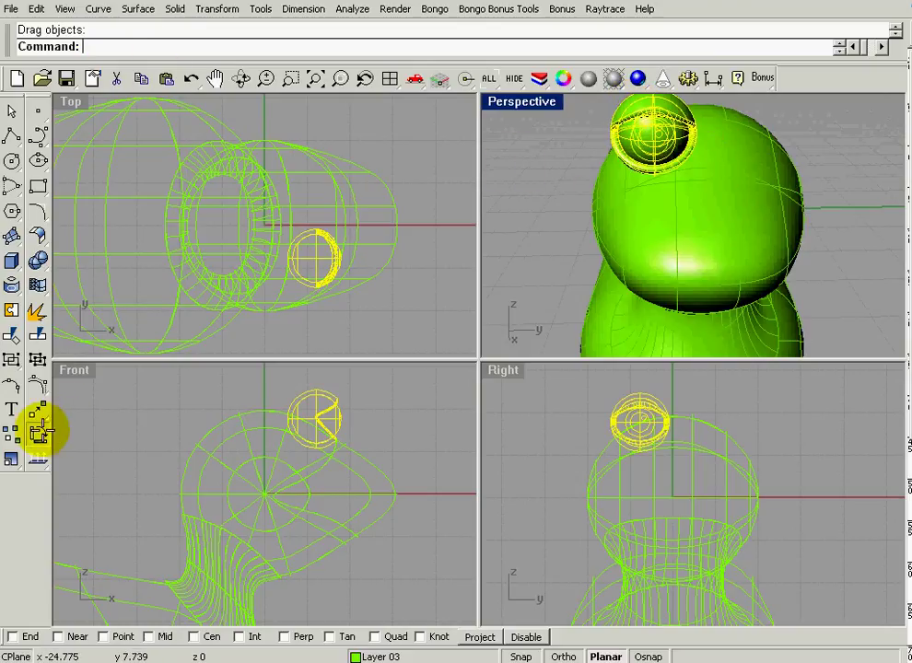
left_click(313, 257)
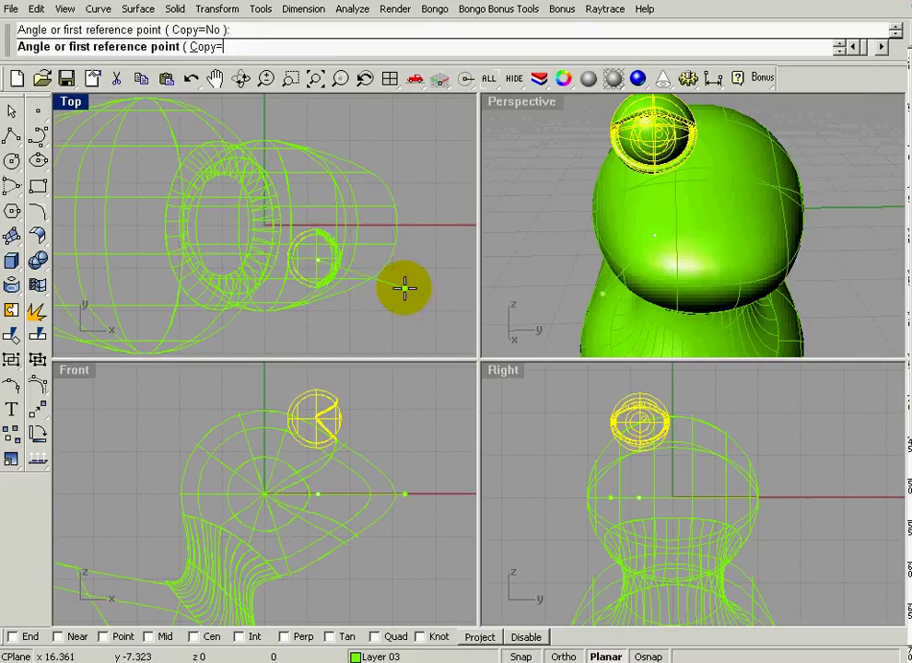
left_click(330, 354)
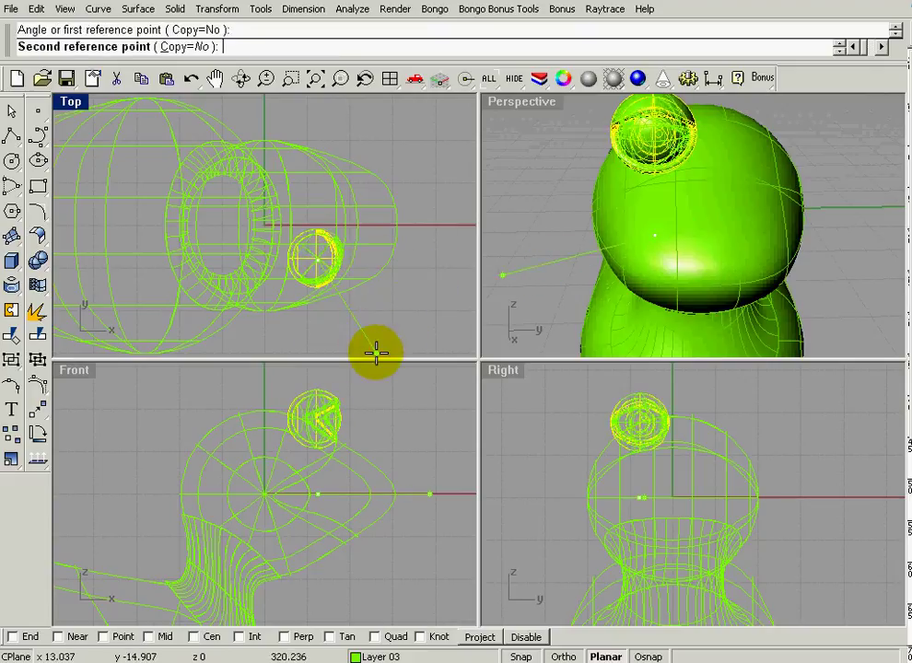
left_click(418, 293)
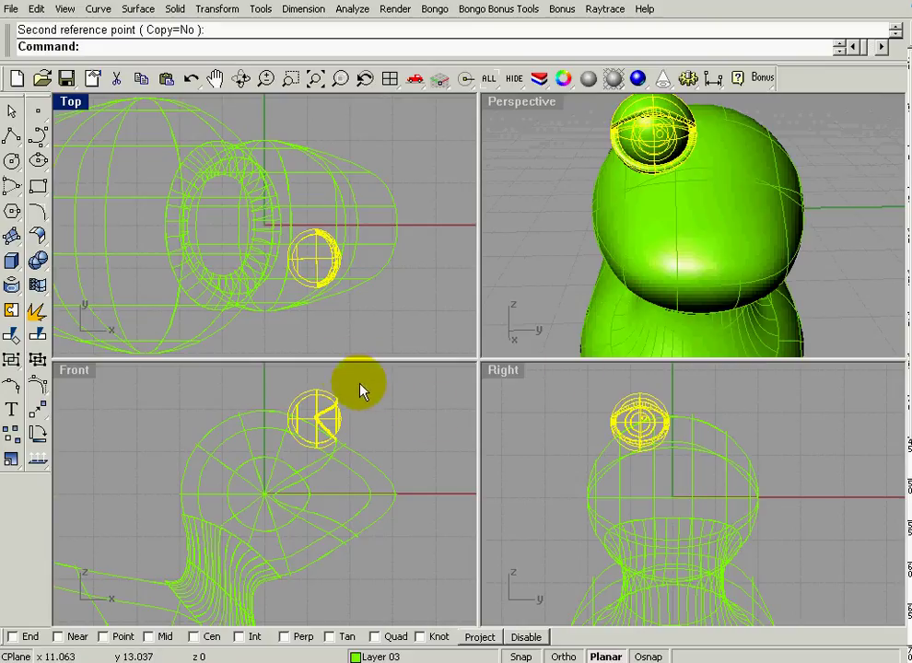
Mirror the eye group across the X axis in the Top view with grid snap on, keeping the original
left_click(229, 19)
left_click(259, 122)
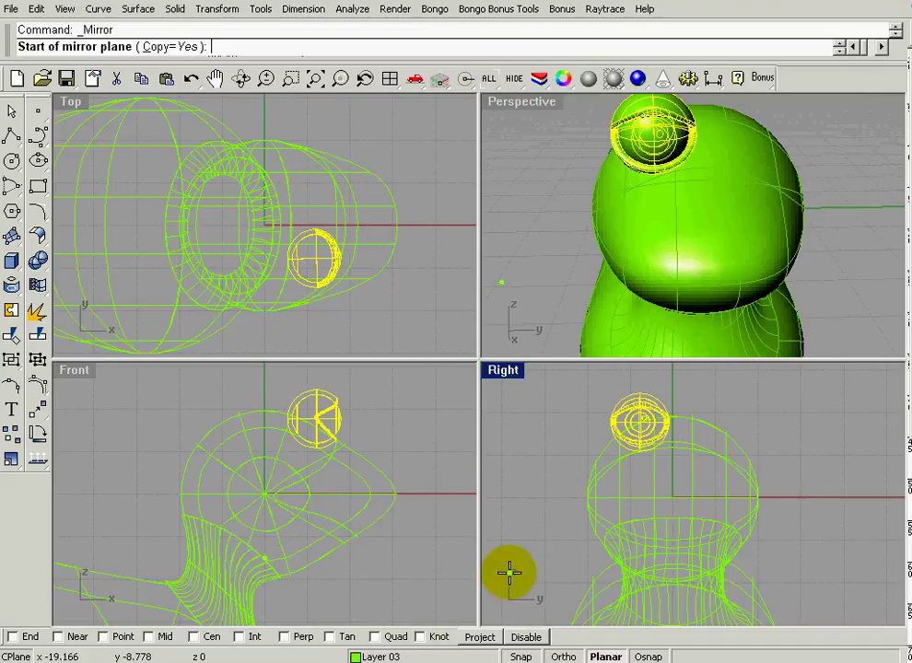
left_click(520, 657)
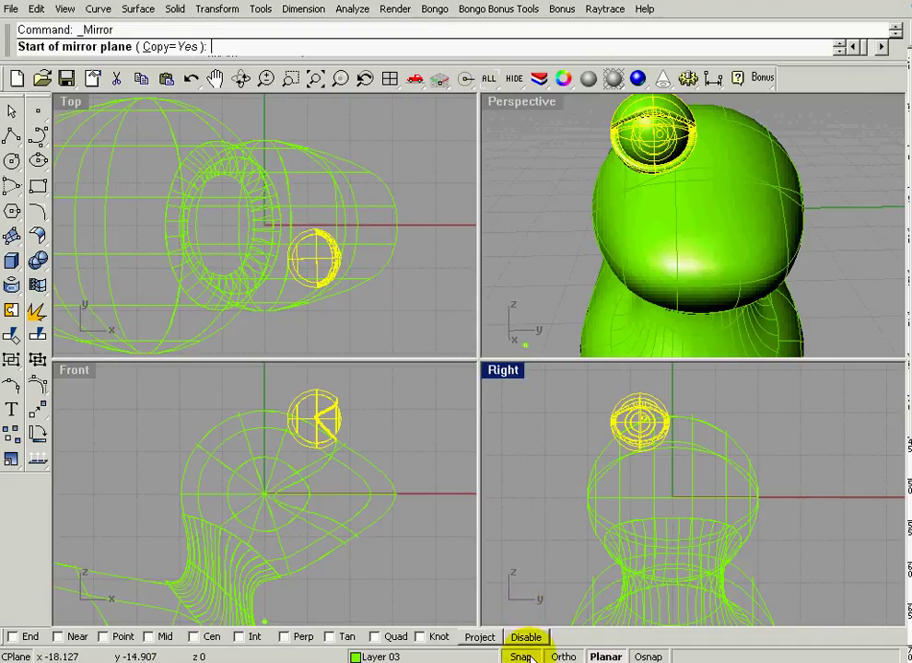
left_click(427, 225)
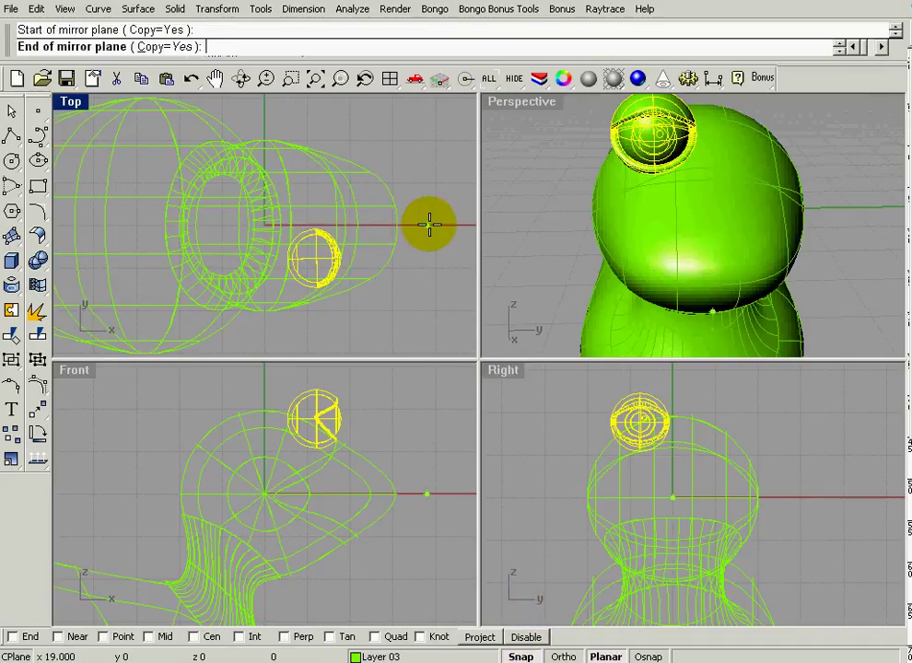
left_click(339, 225)
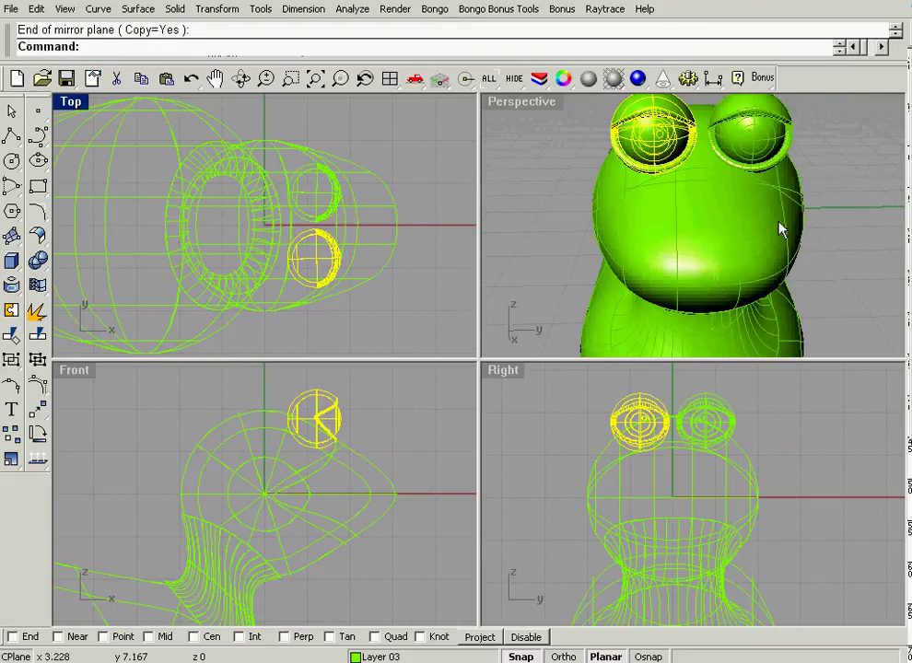
Render the duck with both eyes from a three-quarter Perspective view and decline saving the image
right_click_drag(826, 229, 700, 166)
left_click(650, 80)
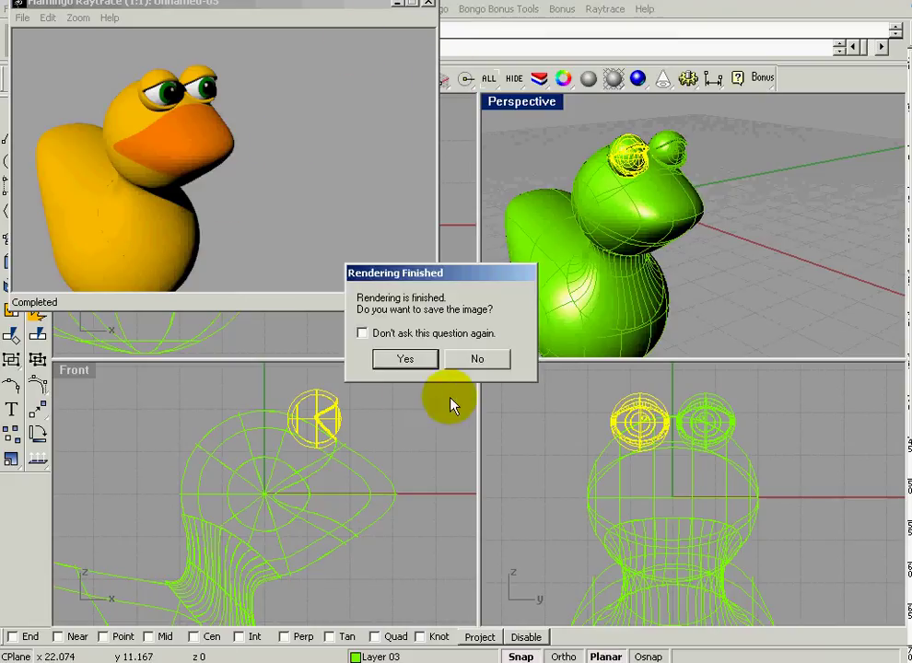
left_click(476, 360)
Join the duck's head, neck and body surfaces into one polysurface
right_click_drag(382, 565, 414, 451)
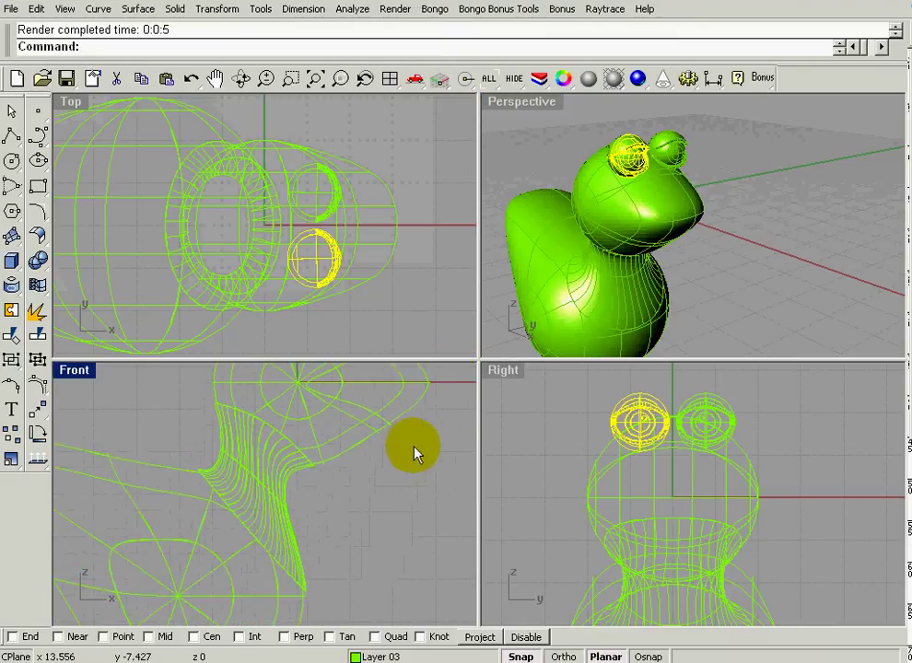
left_click(308, 442)
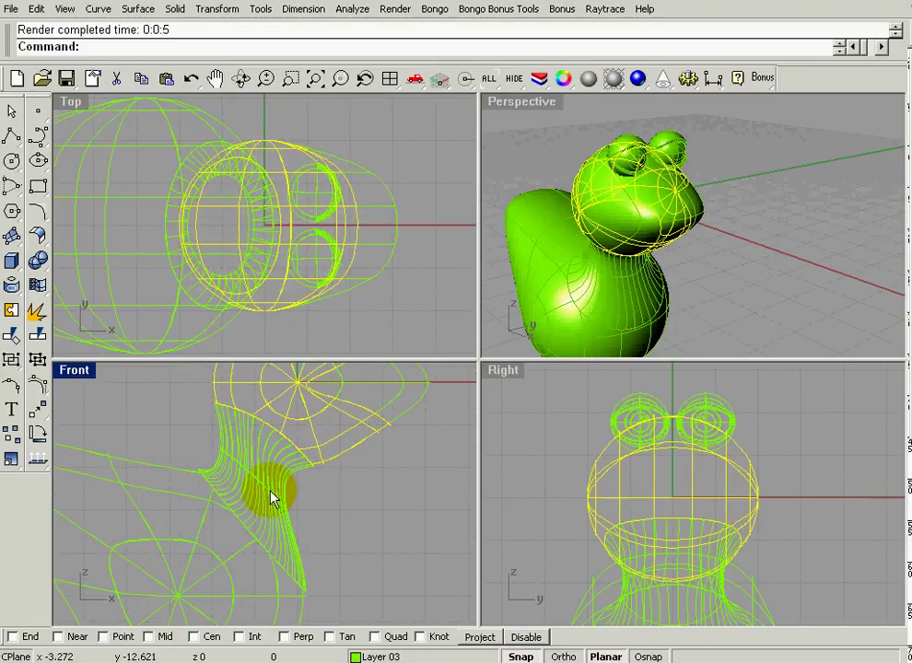
left_click_drag(273, 497, 218, 407)
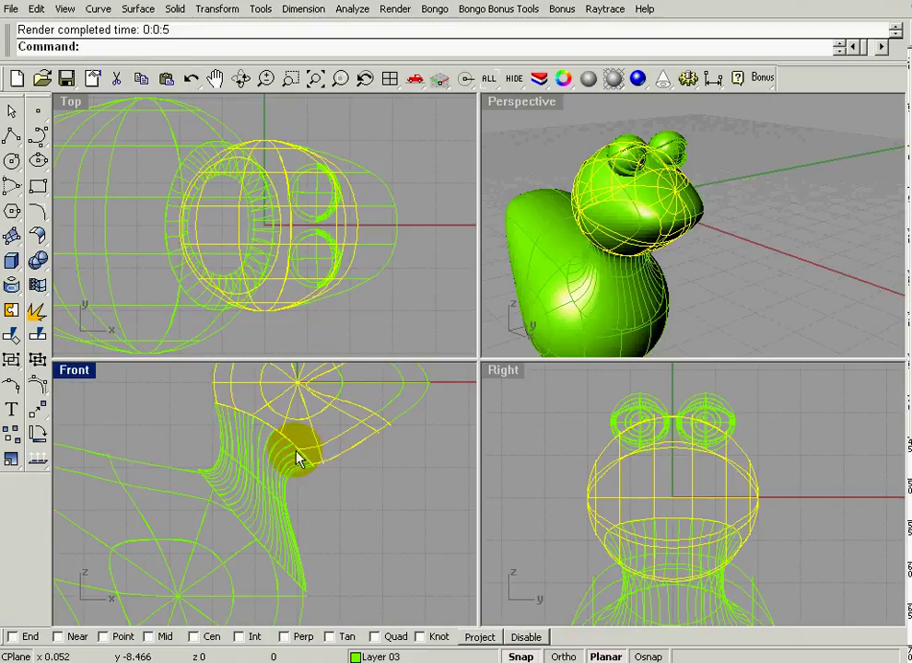
left_click_drag(247, 459, 214, 504)
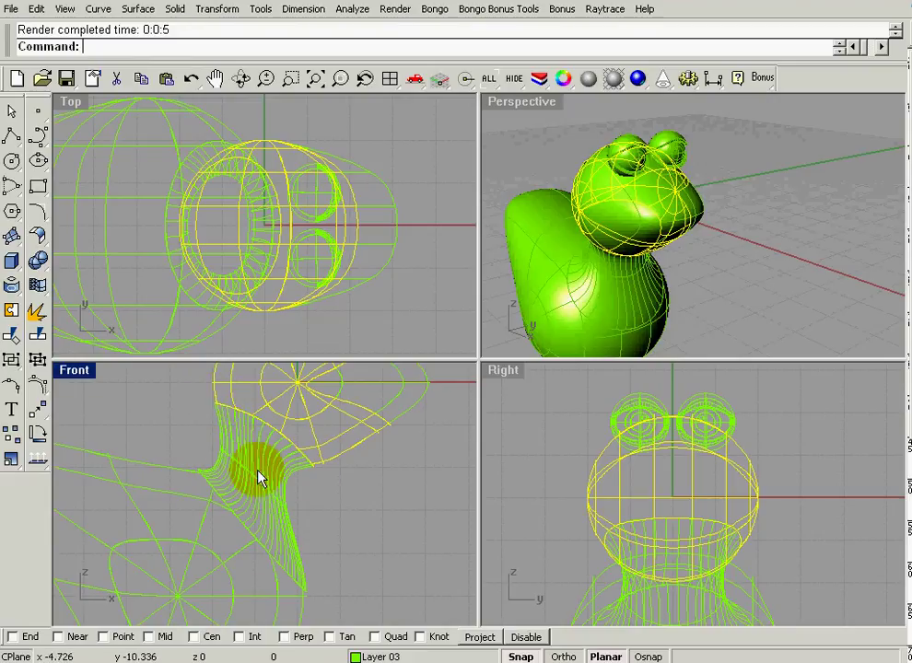
left_click_drag(288, 431, 214, 545)
left_click(197, 545, "shift")
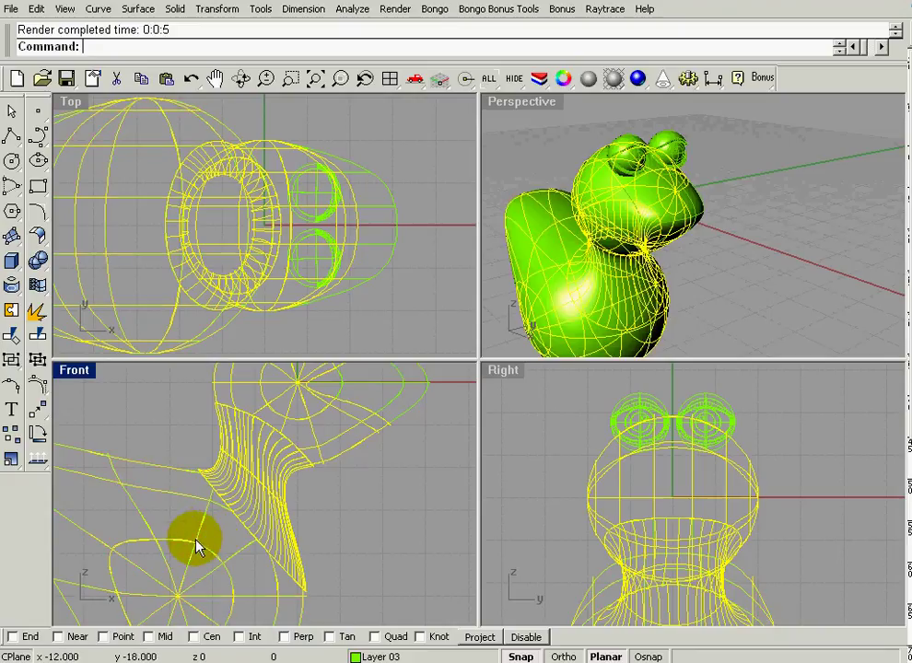
left_click(11, 311)
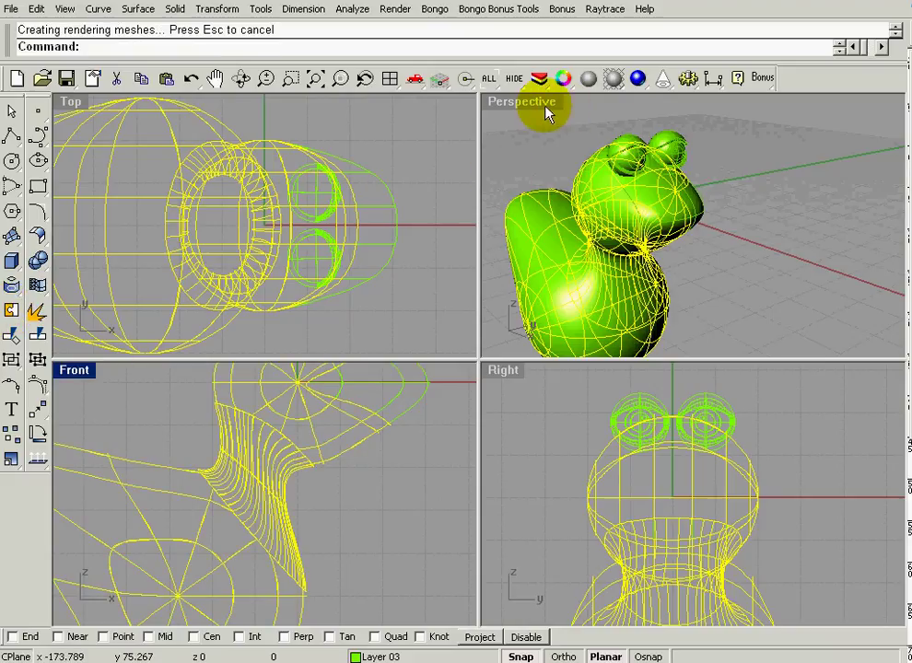
Render the joined duck in the Perspective view without saving it, and bring the whole duck into sight in the Front view
left_click(635, 78)
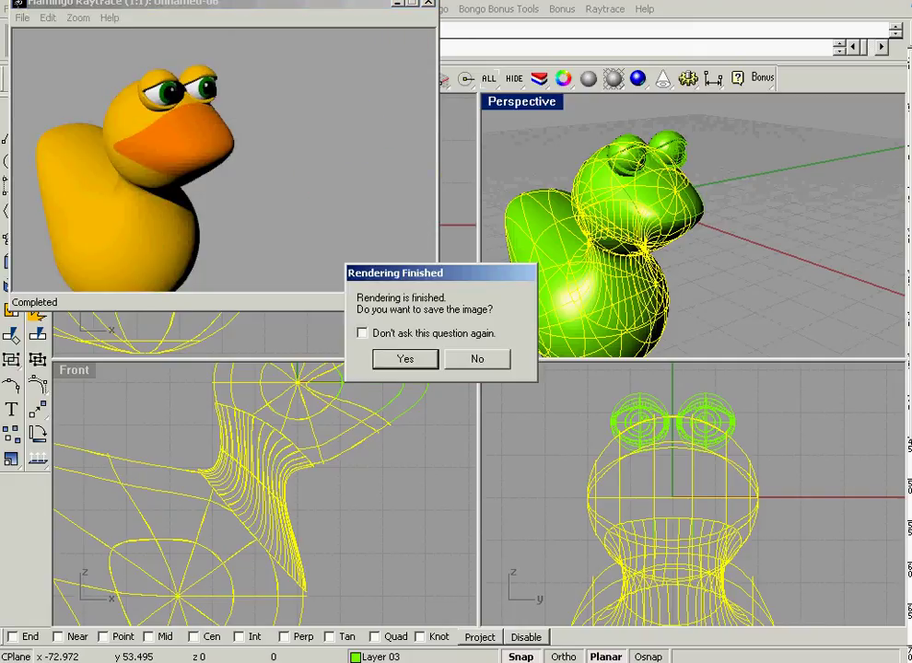
left_click(475, 359)
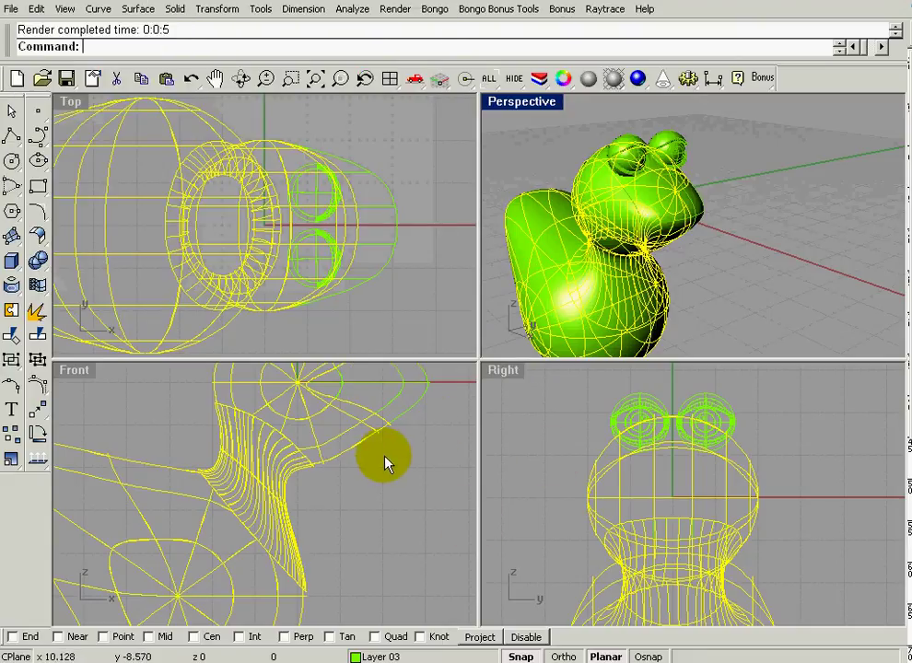
scroll(385, 463, "down", 3)
right_click_drag(410, 484, 348, 507)
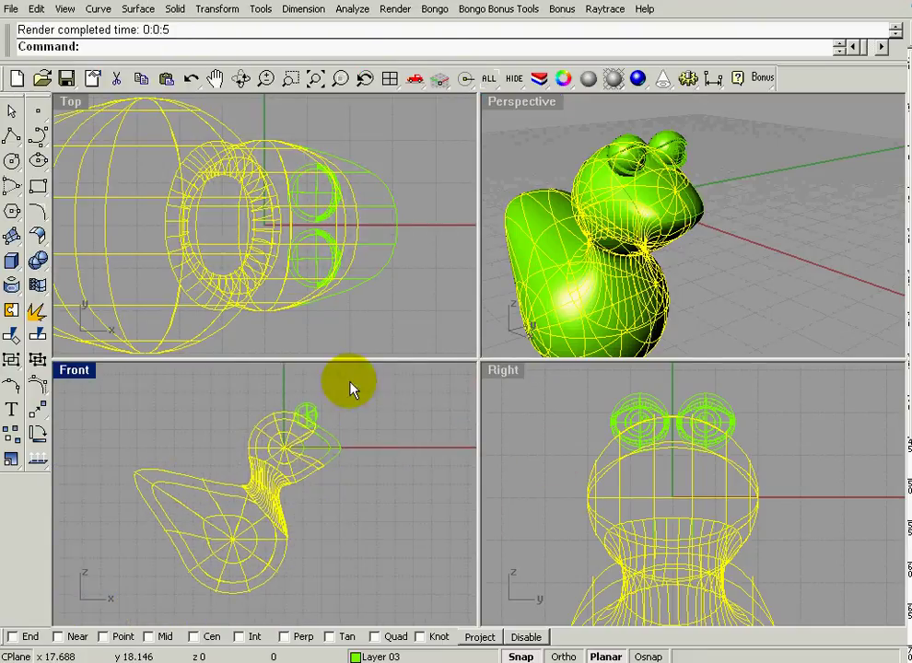
Enable a ground plane in the Flamingo render environment using the Water\seawater material
right_click(638, 77)
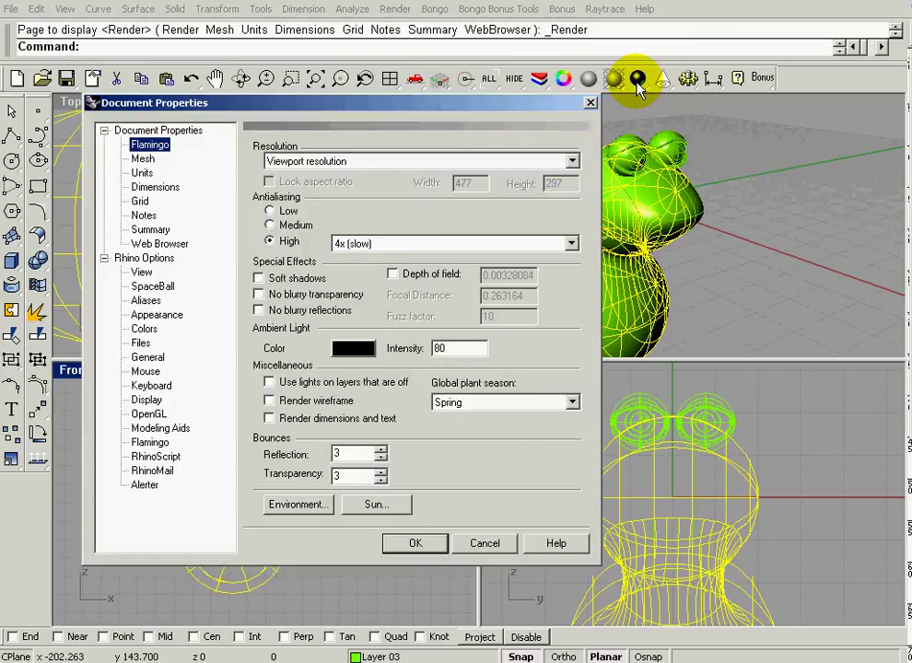
left_click(302, 509)
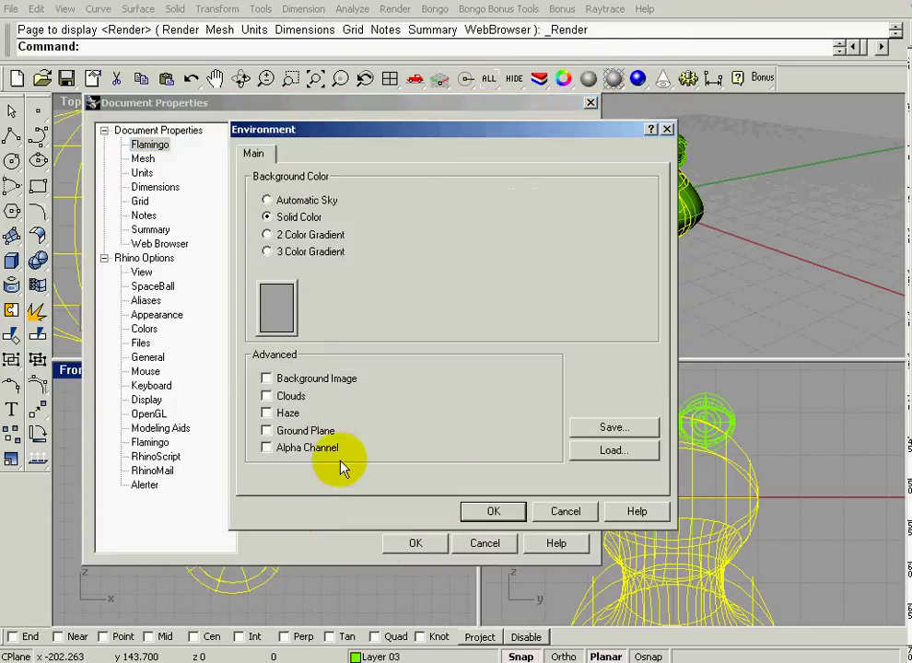
left_click(266, 431)
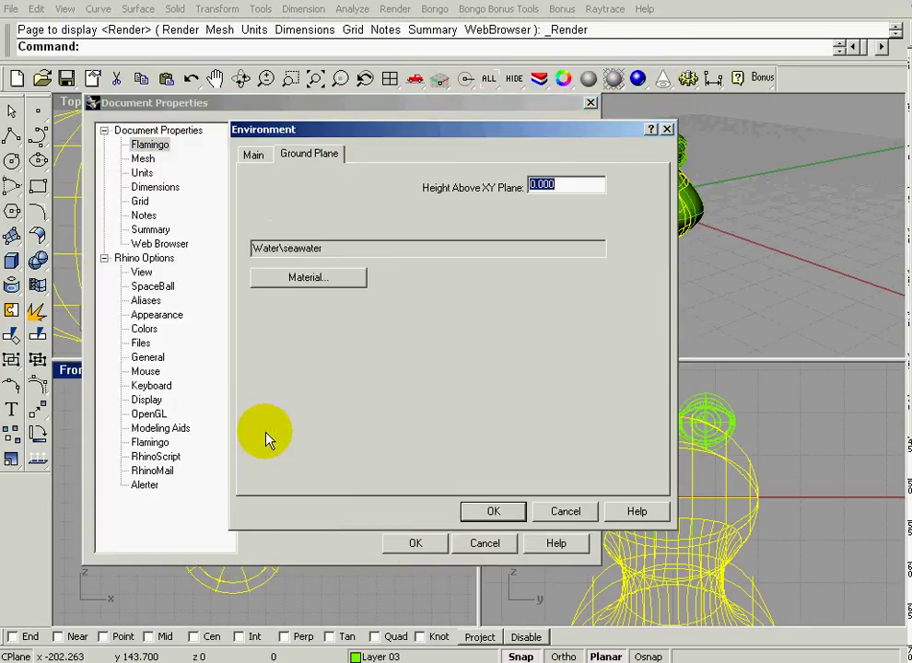
left_click(304, 277)
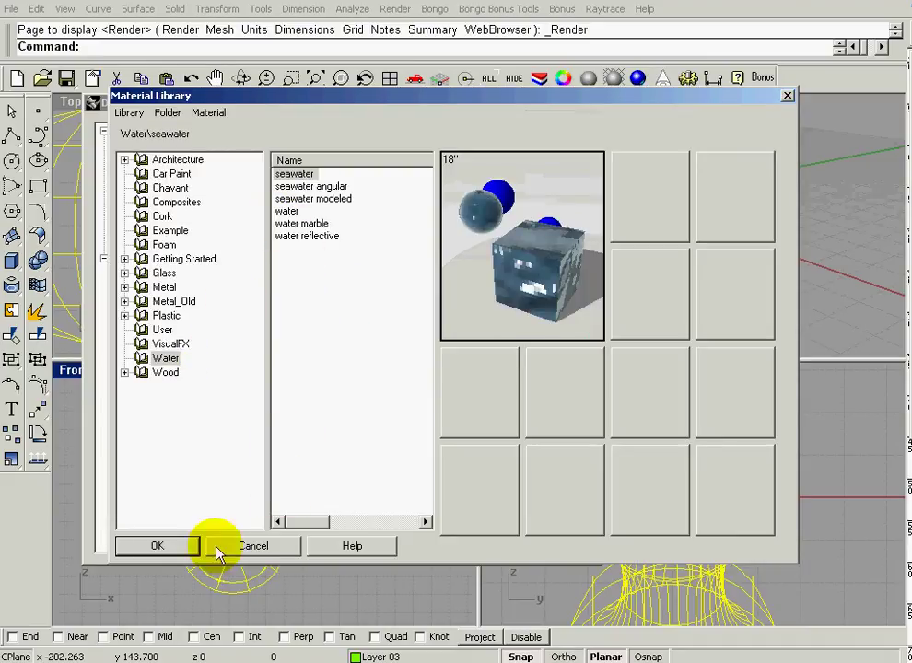
left_click(184, 548)
left_click(493, 511)
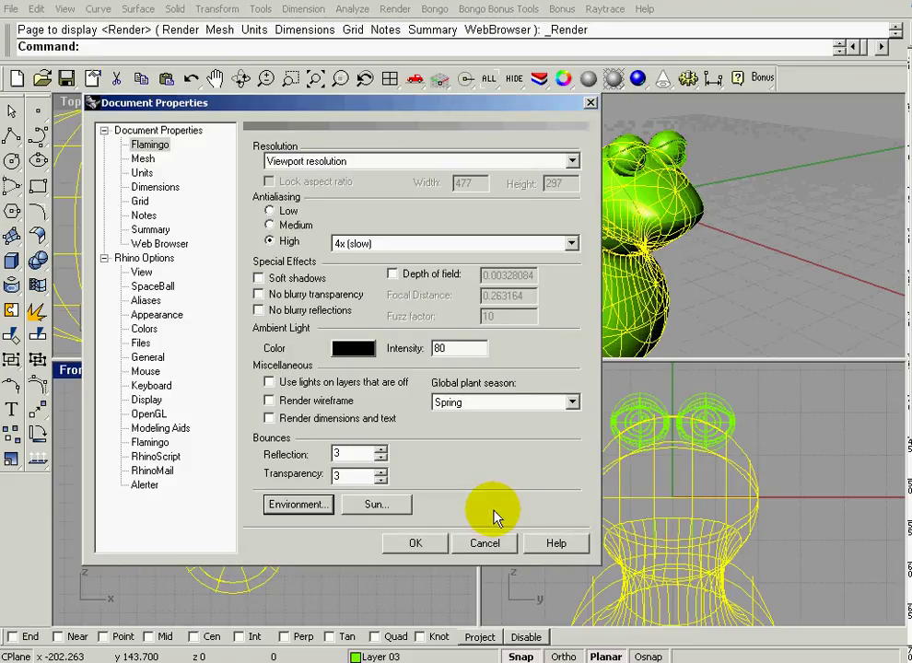
left_click(416, 546)
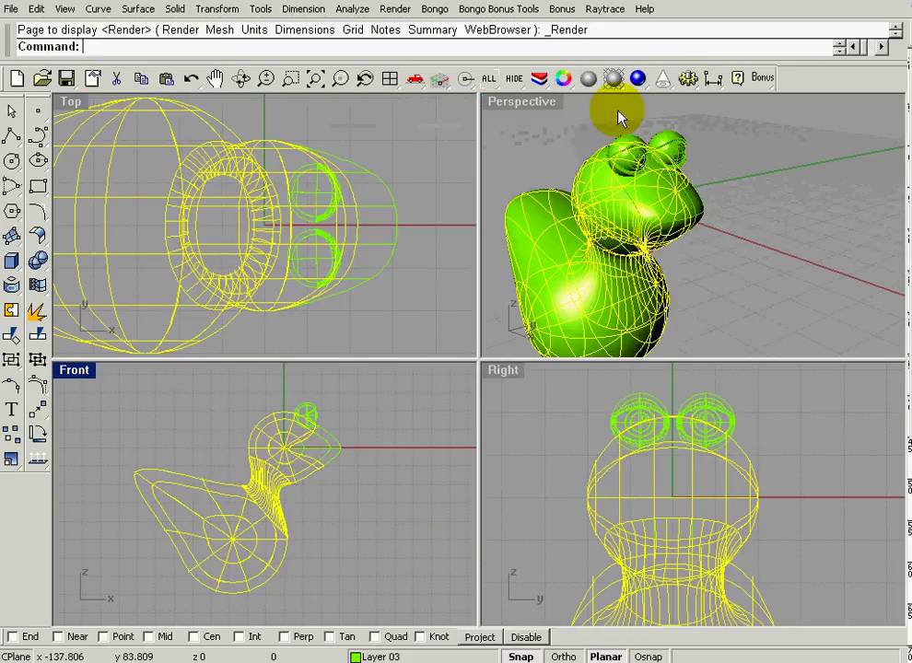
Render the Perspective view with the seawater ground plane and close the render window
left_click(533, 99)
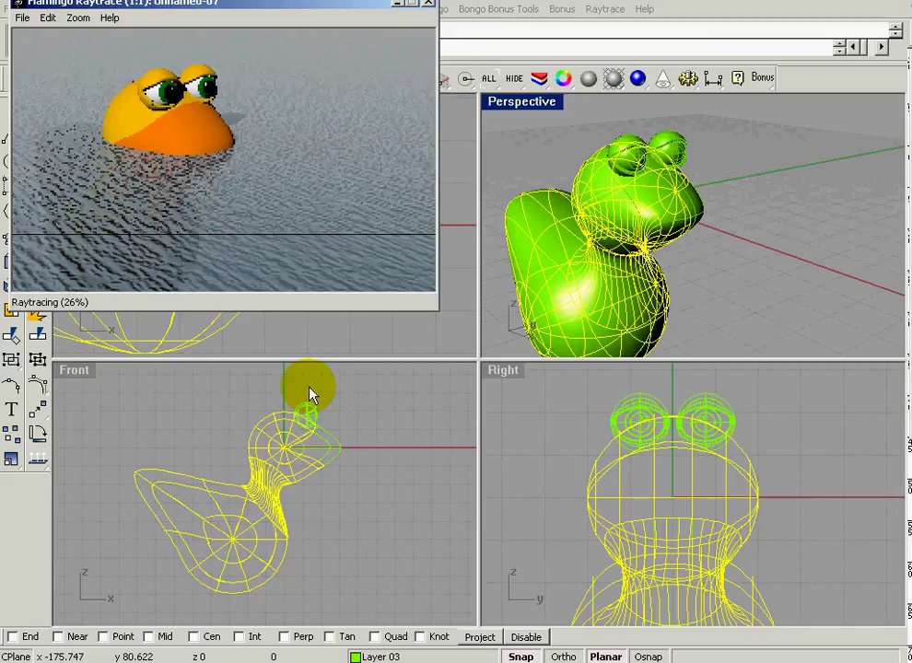
left_click(427, 3)
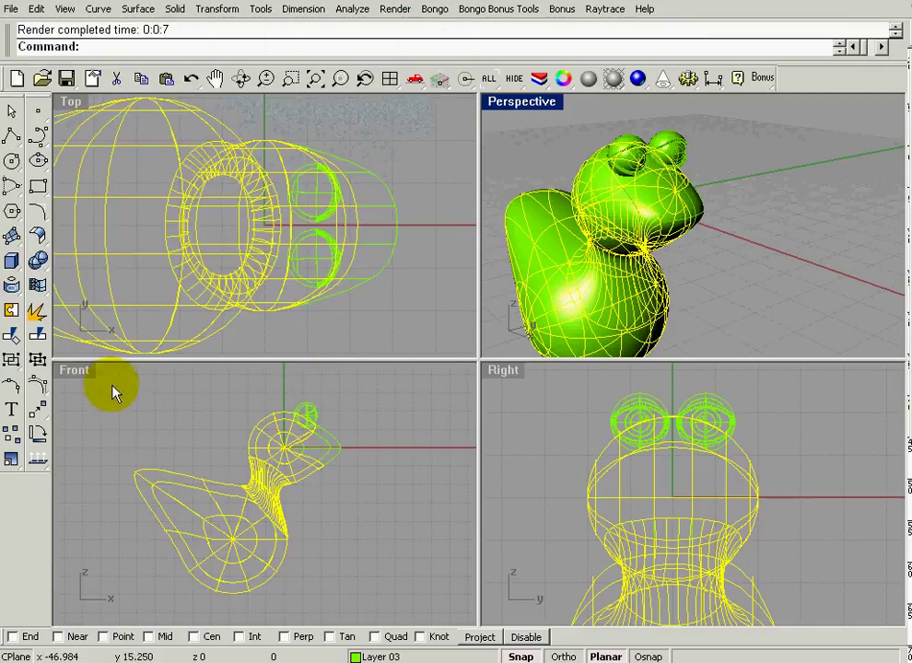
Group all of the duck's surfaces, eyes and curves together
left_click_drag(111, 378, 391, 608)
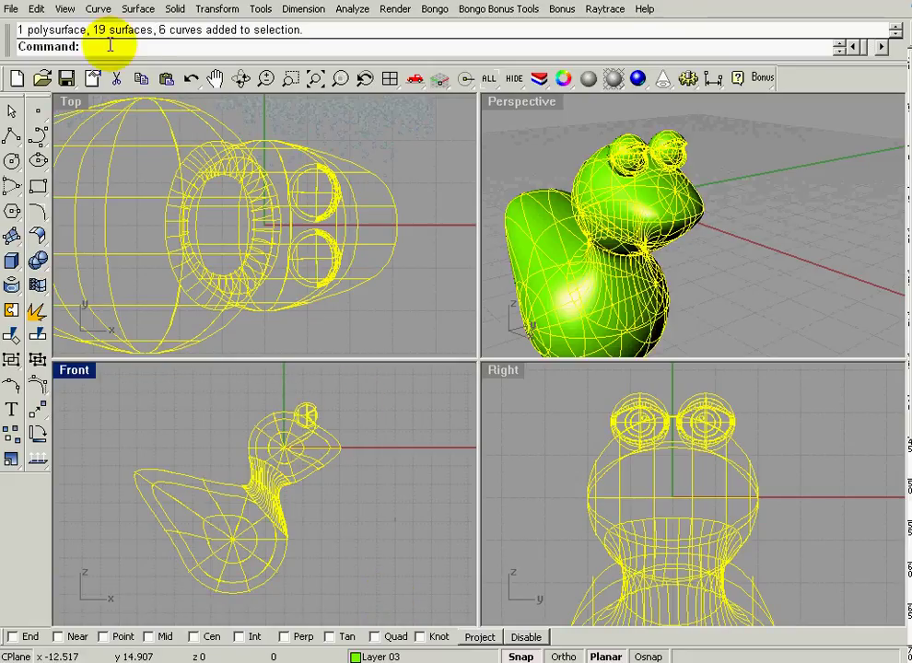
left_click(37, 9)
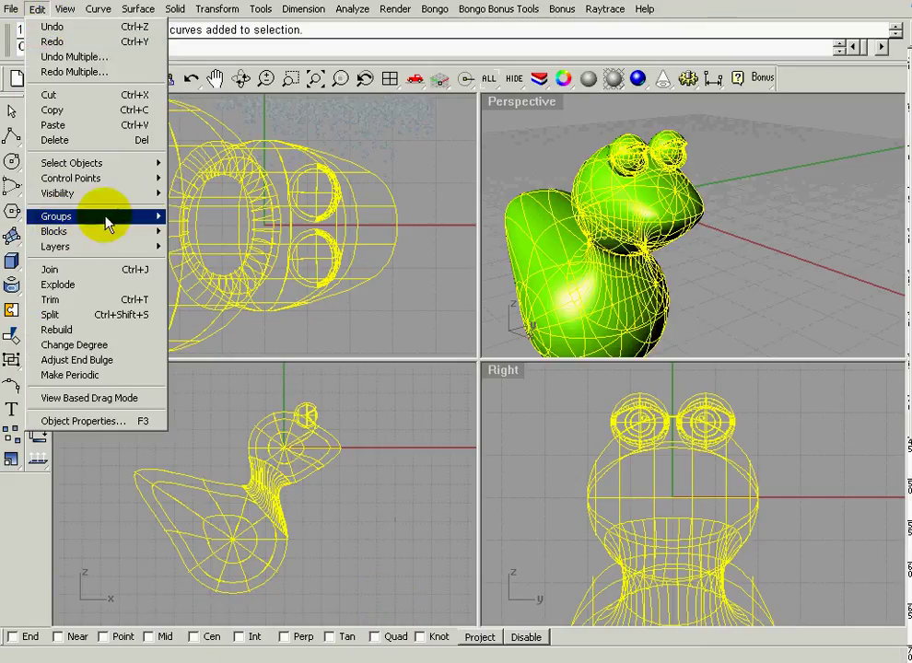
mouse_move(158, 215)
left_click(190, 215)
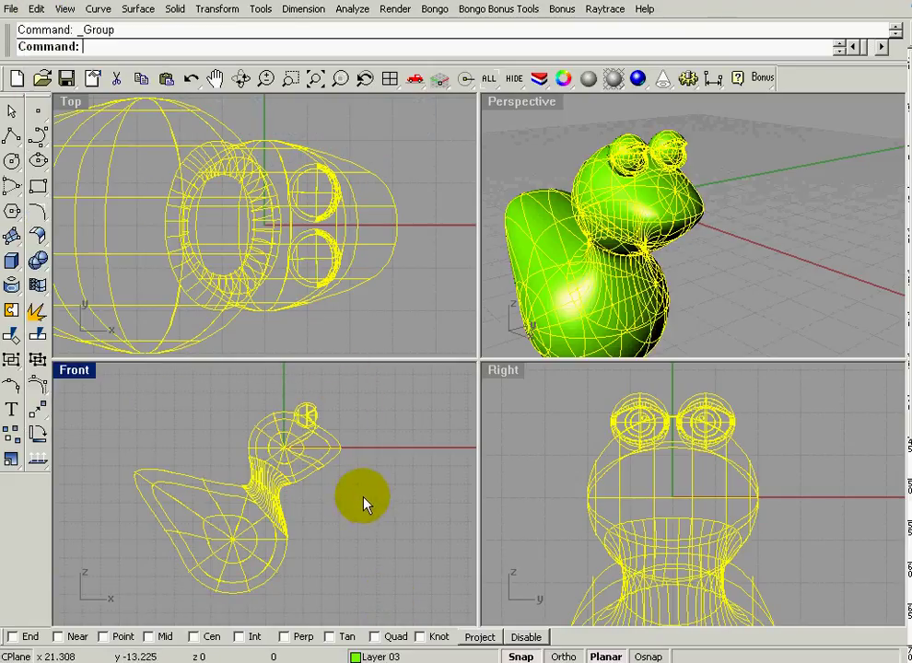
Move the whole grouped duck straight up in the Front view until only the bottom of its body dips below the ground line
scroll(364, 503, "down", 6)
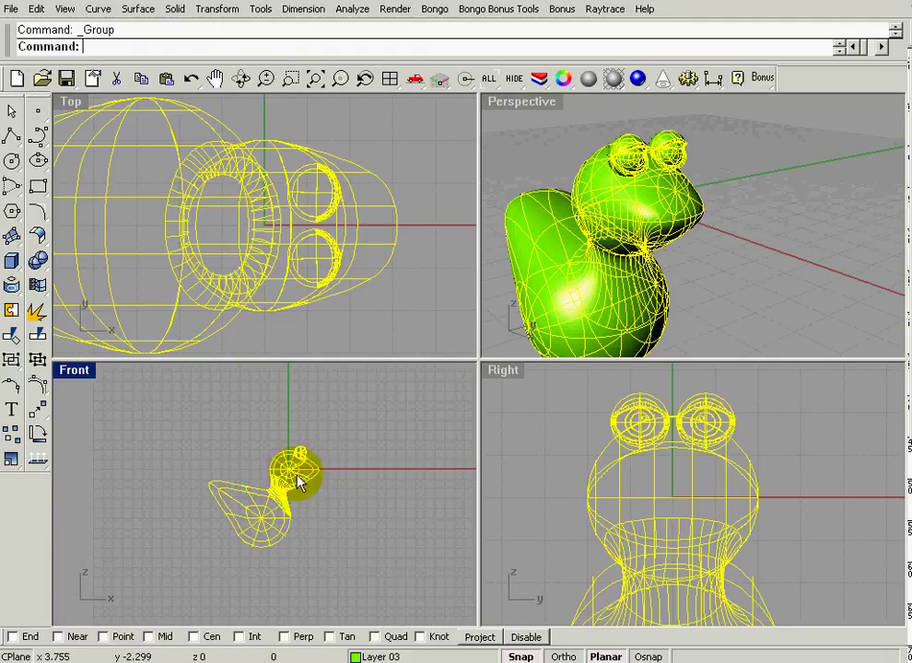
left_click_drag(297, 481, 260, 491)
left_click(175, 429)
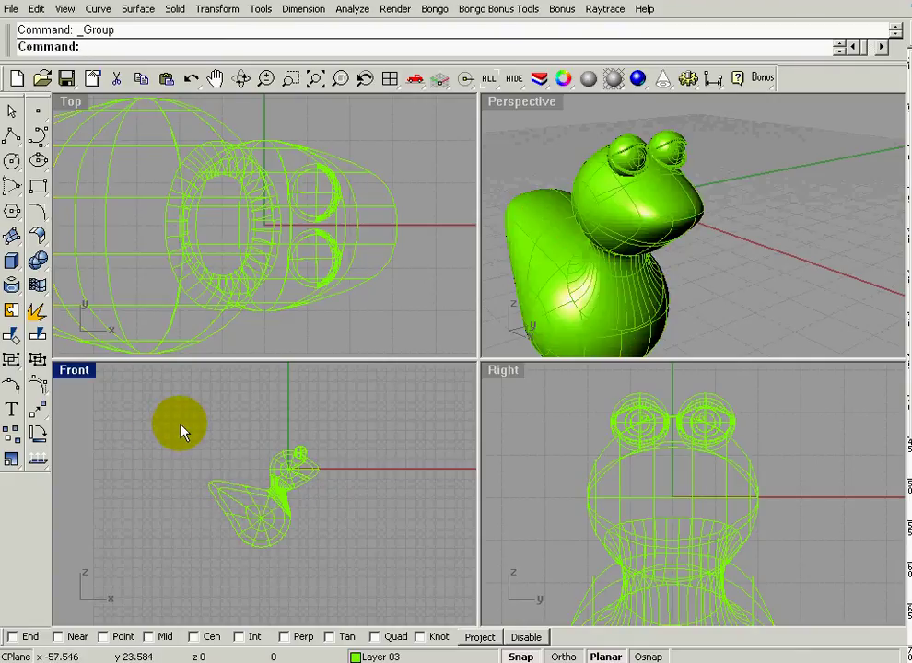
left_click_drag(179, 424, 314, 562)
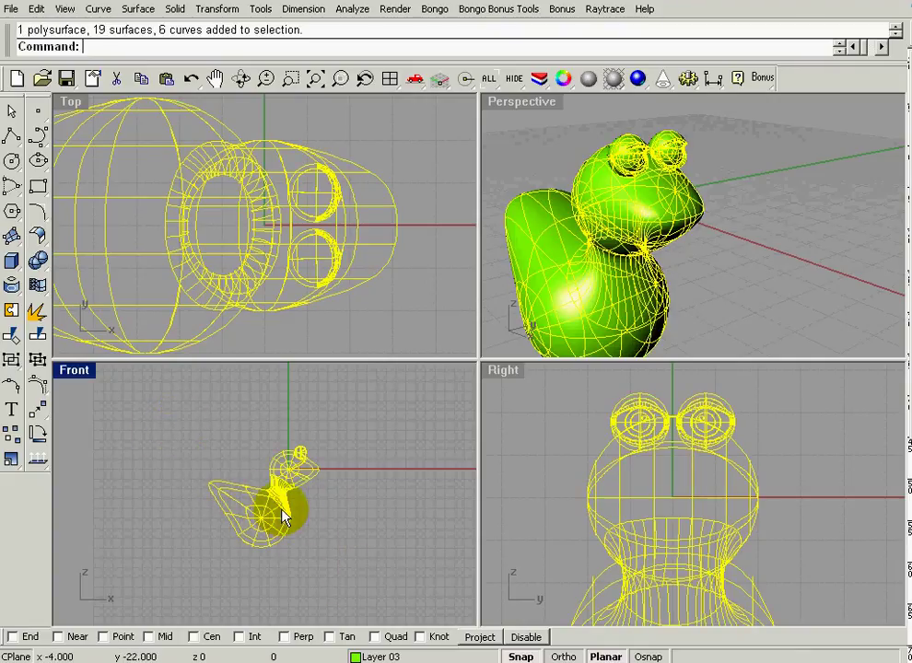
left_click_drag(284, 516, 285, 451)
scroll(284, 494, "up", 5)
right_click_drag(279, 488, 300, 582)
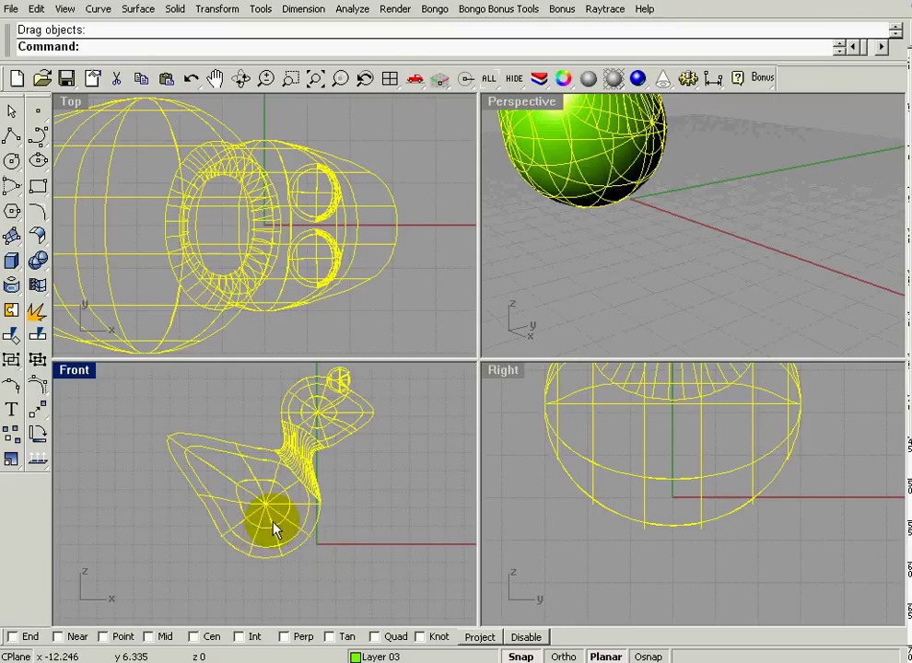
left_click_drag(244, 520, 249, 518)
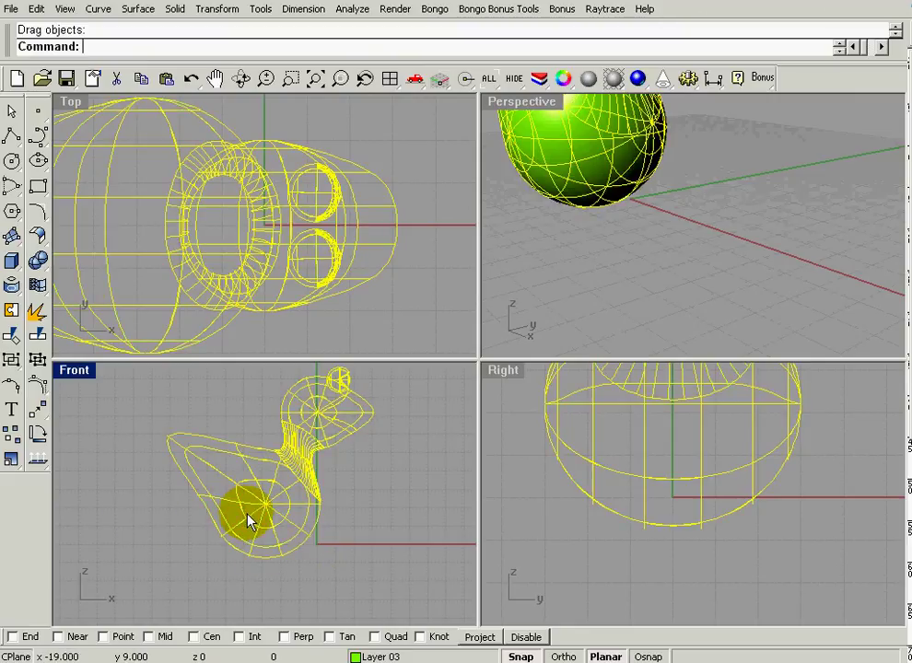
Ungroup the duck's objects and try to turn on control points for the joined body polysurface
left_click(37, 9)
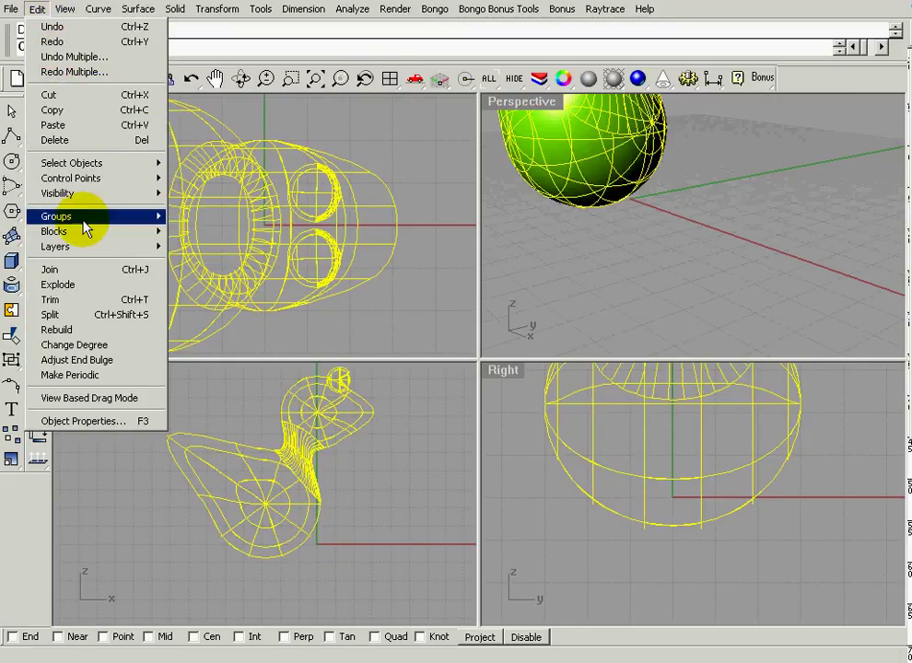
mouse_move(161, 215)
left_click(193, 230)
left_click(181, 505)
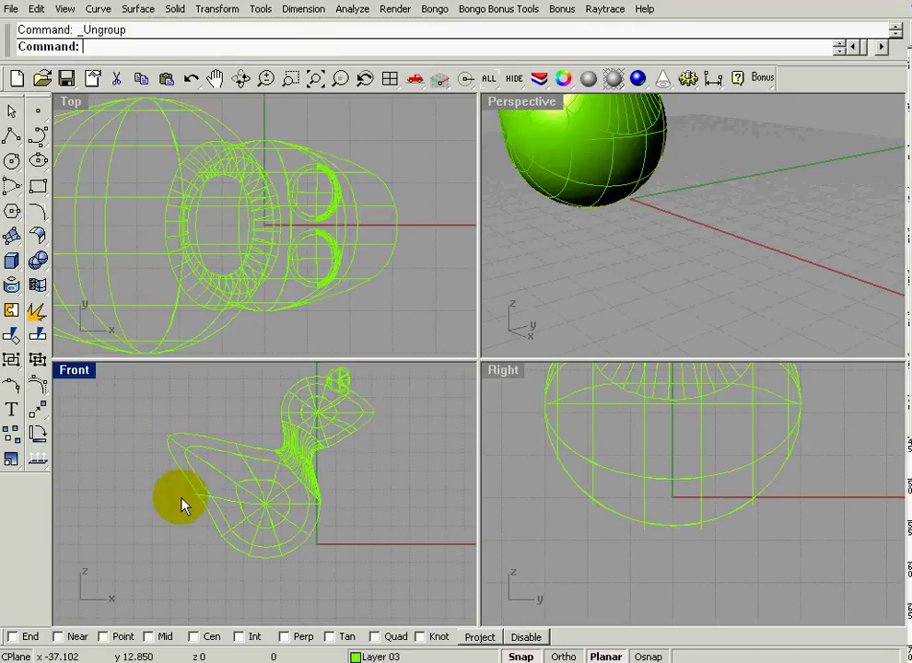
left_click(256, 520)
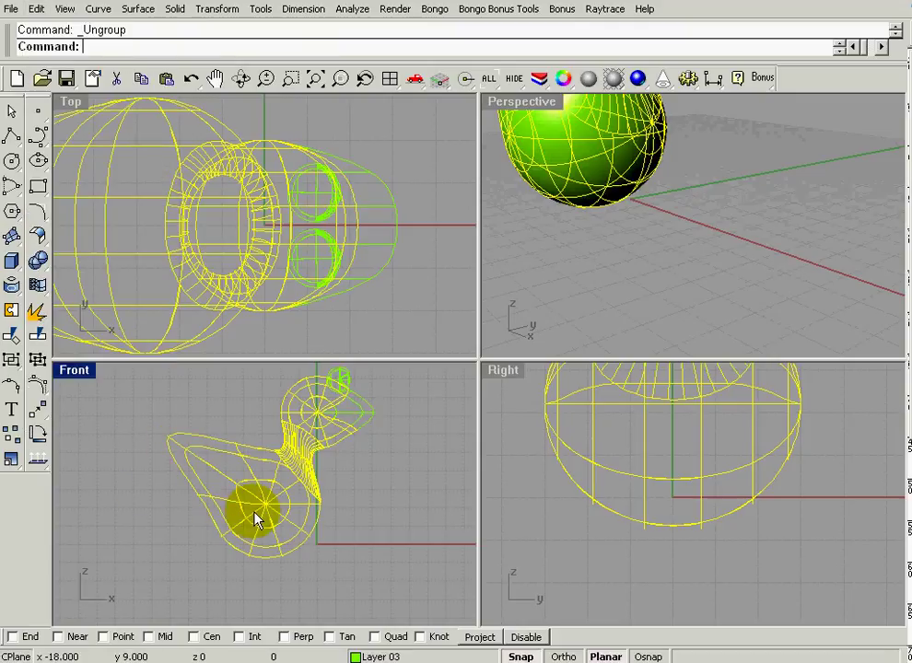
left_click(37, 385)
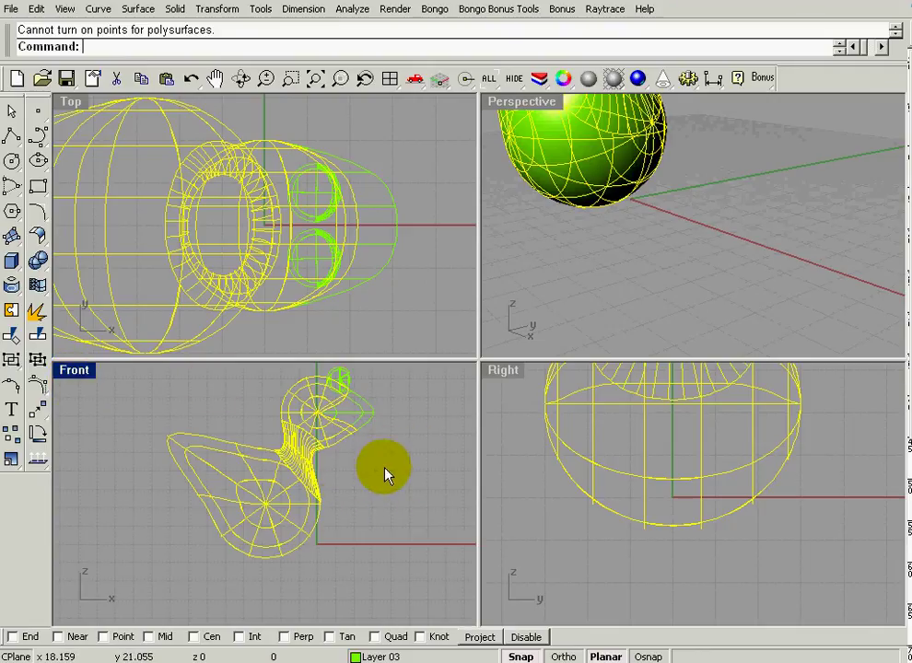
Frame the whole raised duck in the Perspective view and render it on the seawater without saving the image
right_click_drag(376, 473, 362, 491)
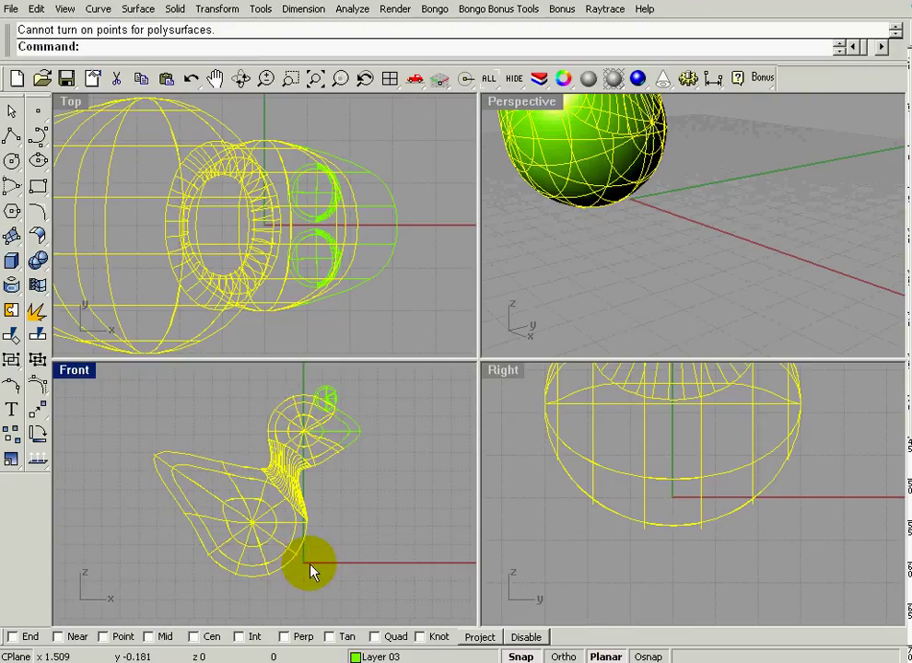
right_click_drag(543, 285, 710, 218)
left_click(637, 78)
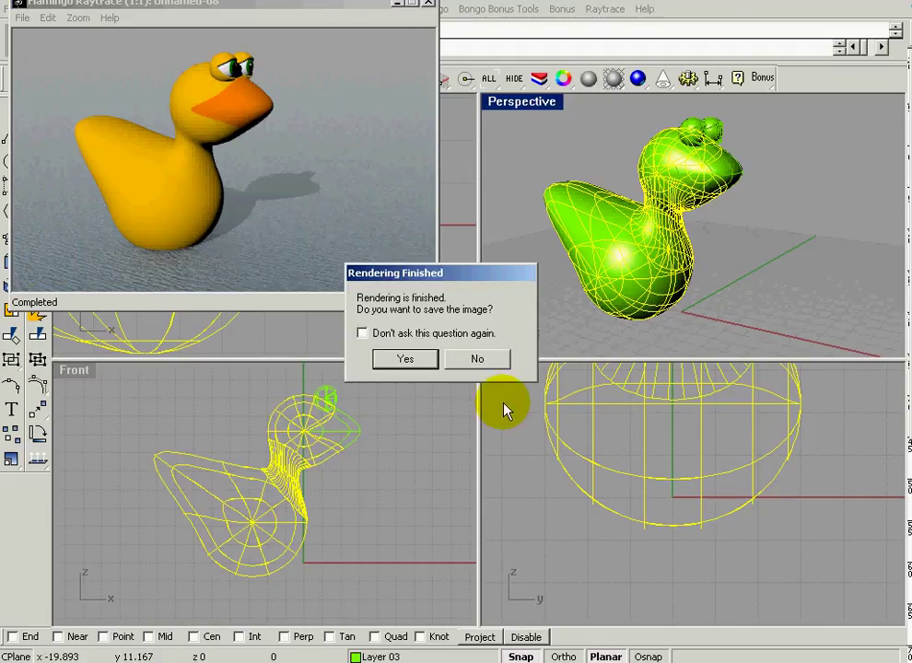
left_click(480, 361)
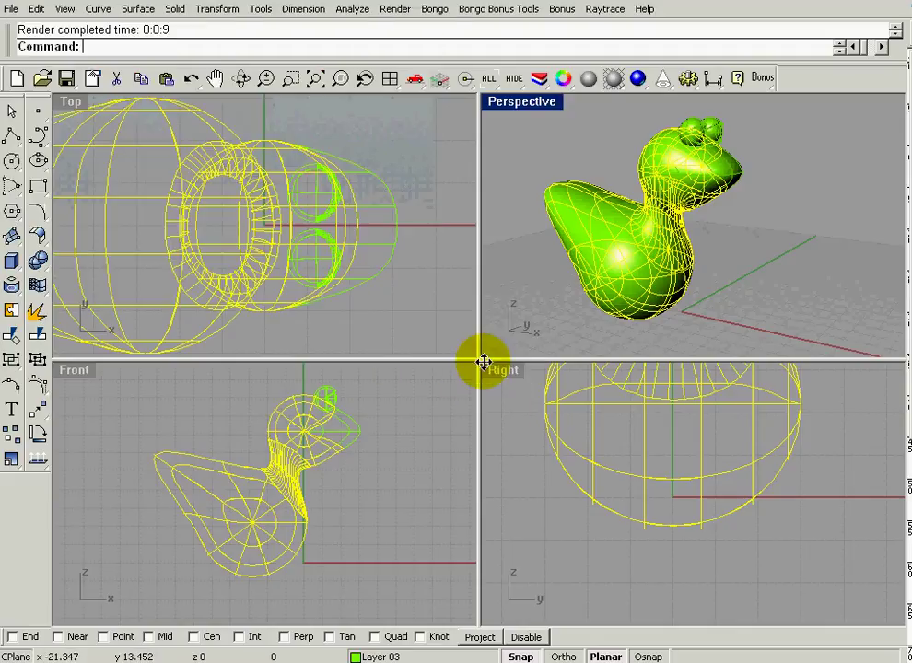
Change the model units to Inches without scaling the model
left_click(688, 79)
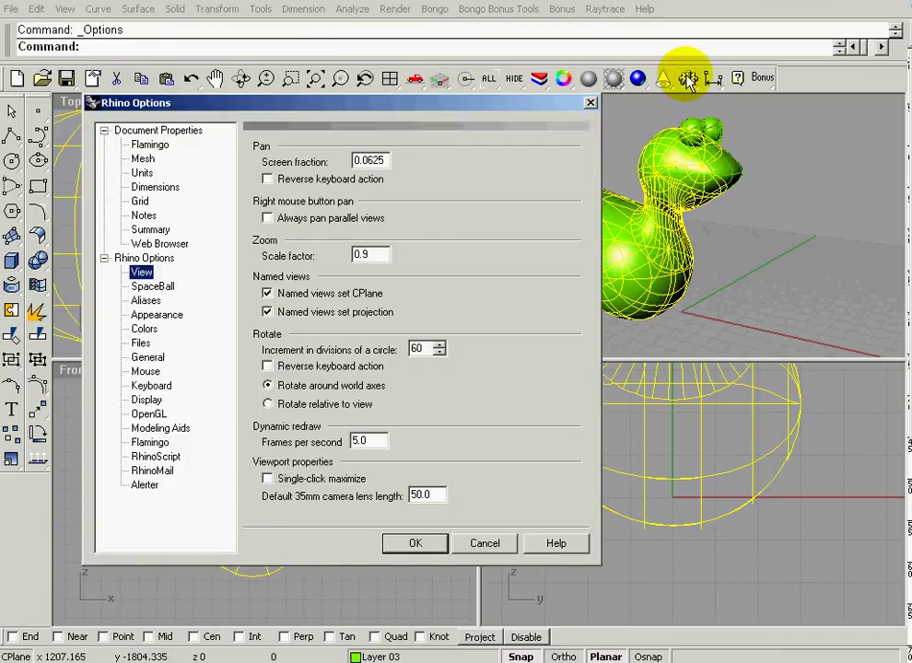
left_click(142, 173)
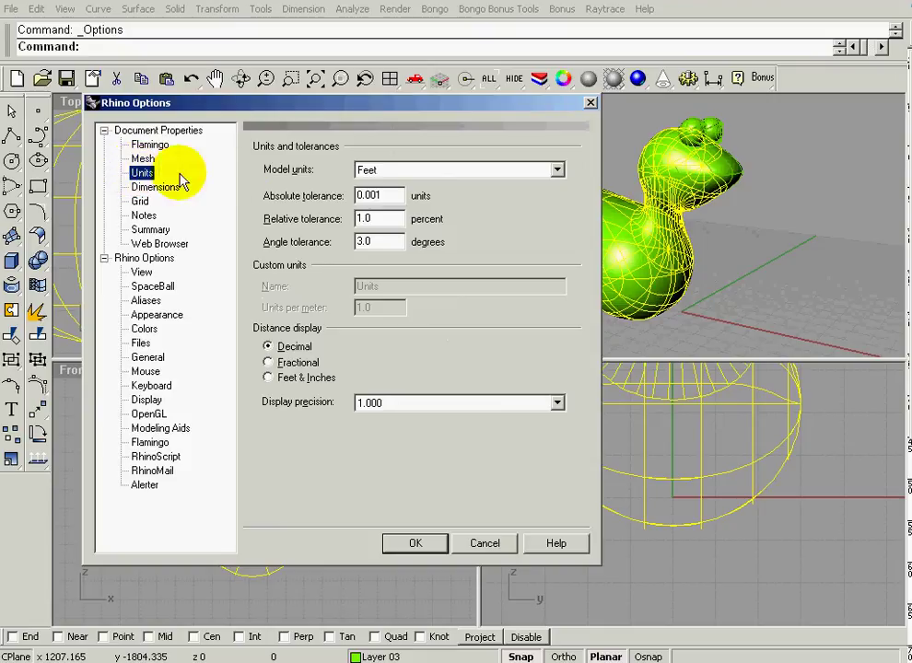
left_click(556, 171)
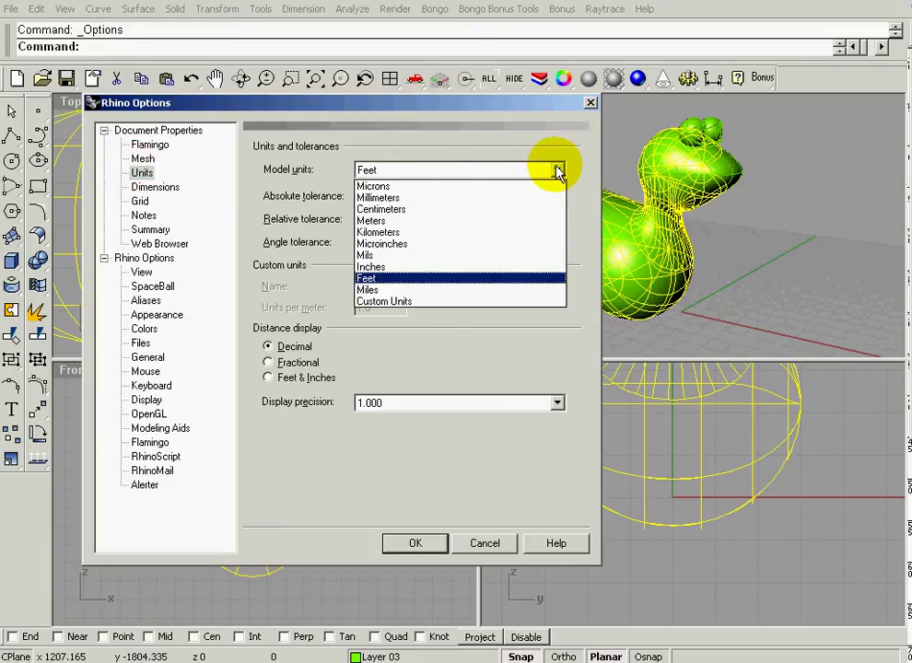
left_click(386, 266)
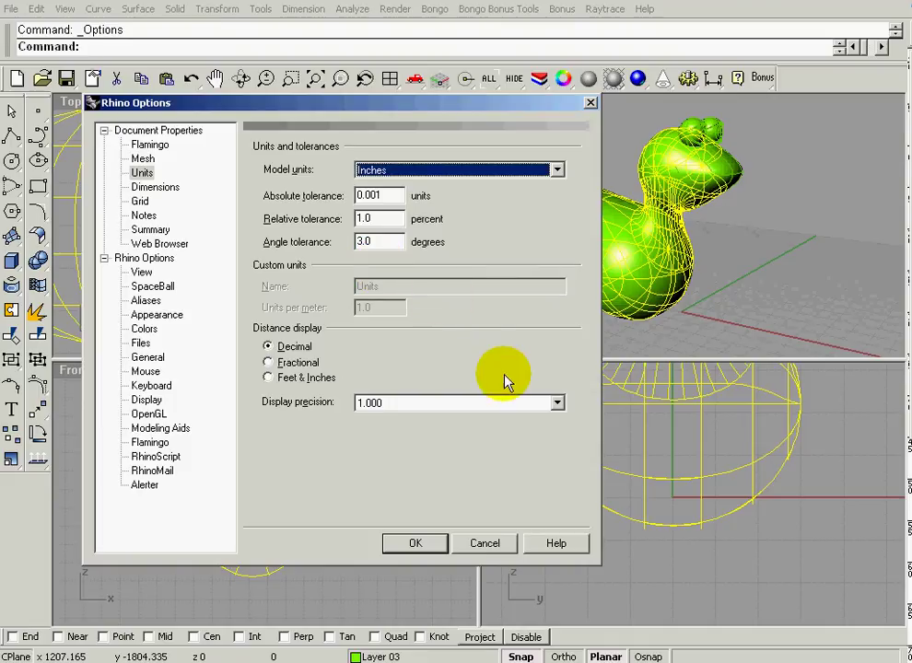
left_click(414, 544)
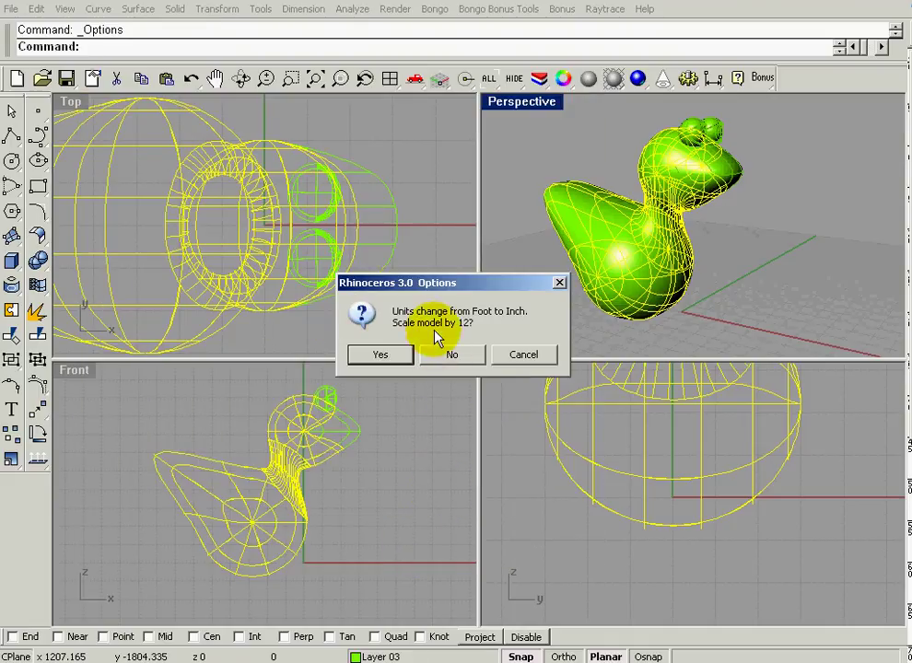
left_click(443, 363)
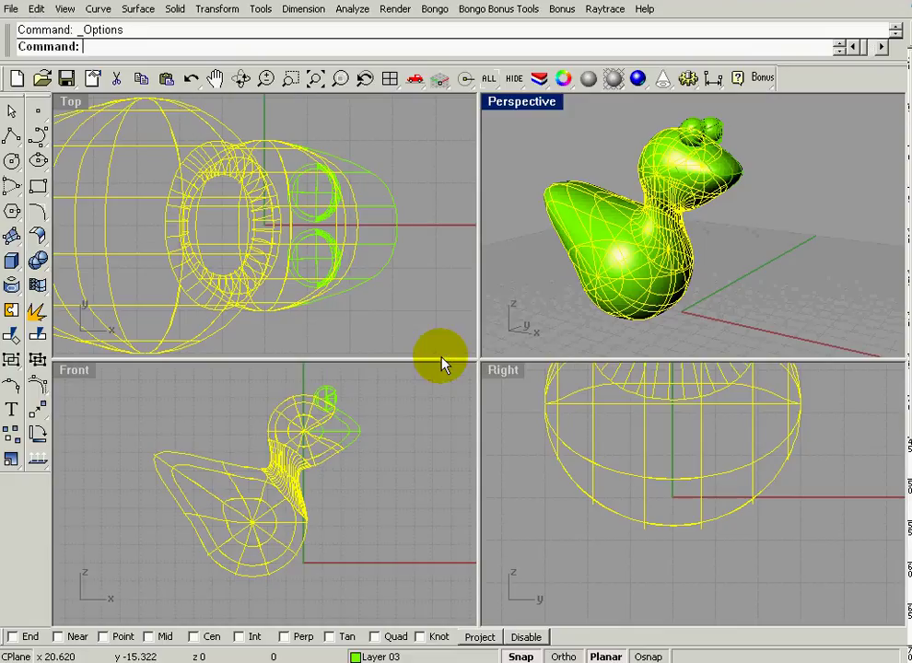
Render the Perspective view again with the new units to check the seawater waves, and close the render window
left_click(638, 81)
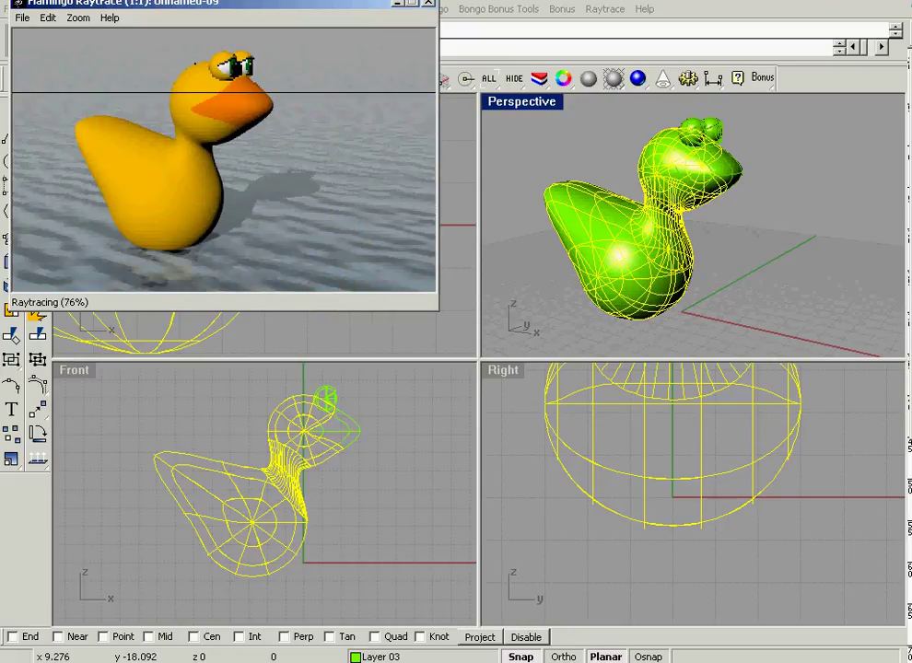
left_click(456, 21)
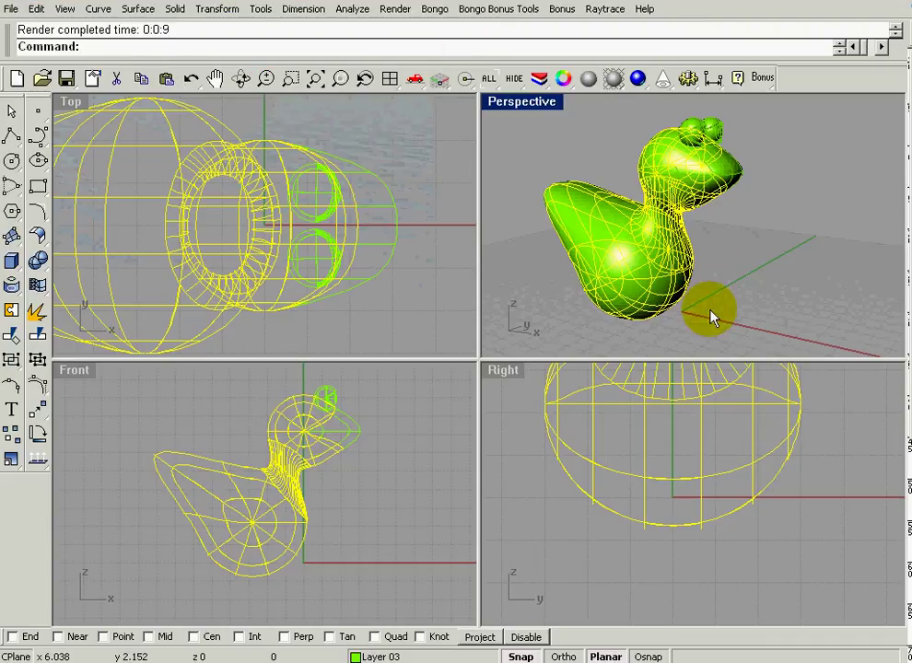